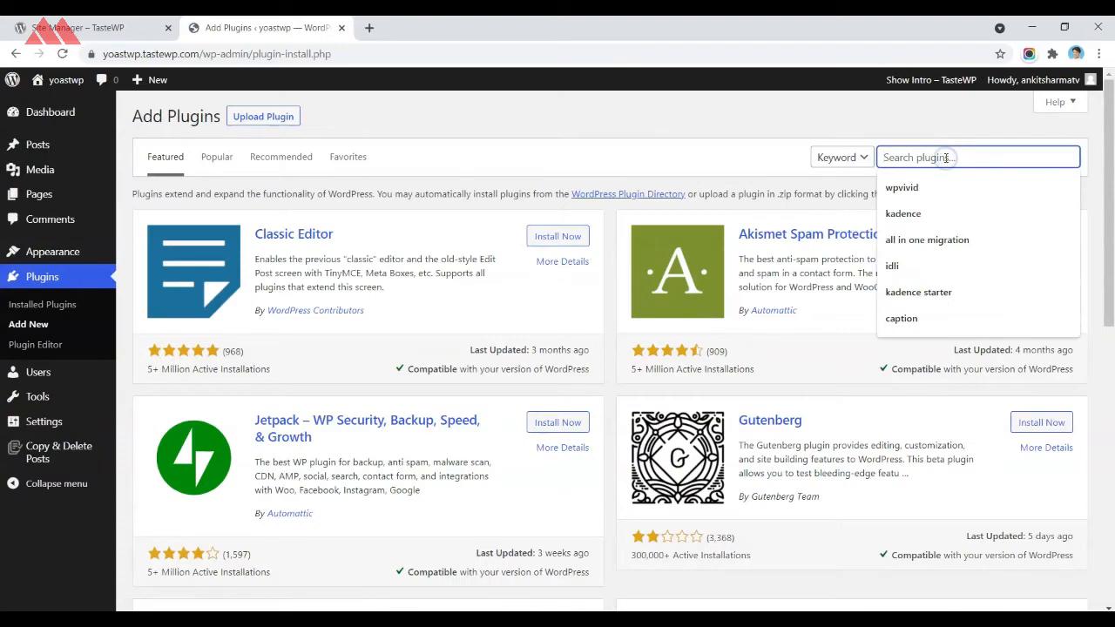
# - Search the plugin directory for "yoast", then install and activate the Yoast SEO plugin
pyautogui.write('yoast')
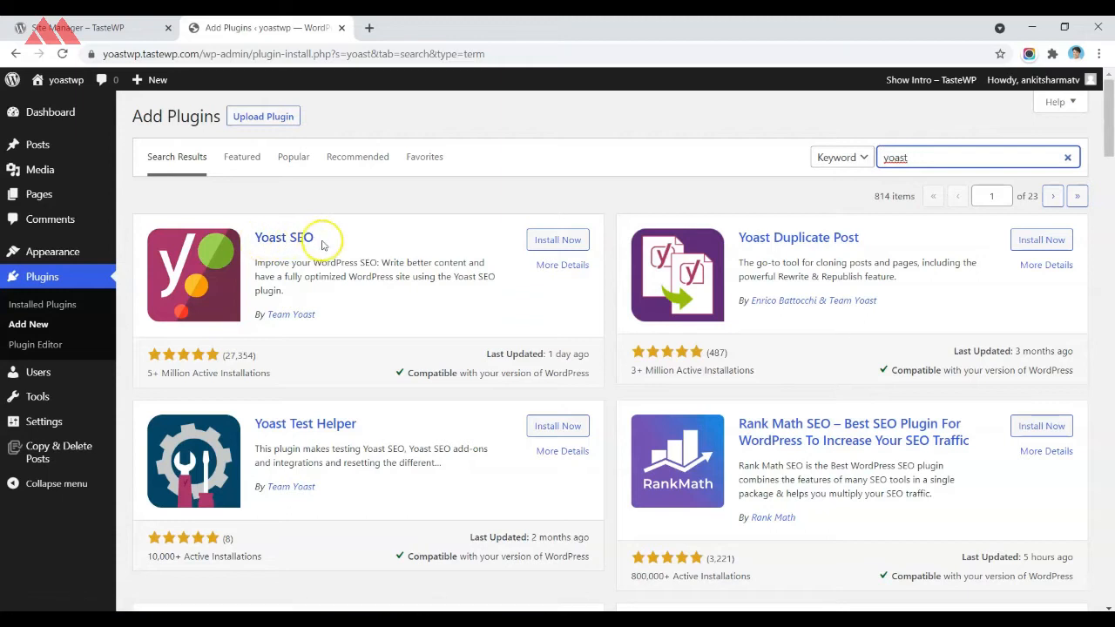
pyautogui.click(549, 239)
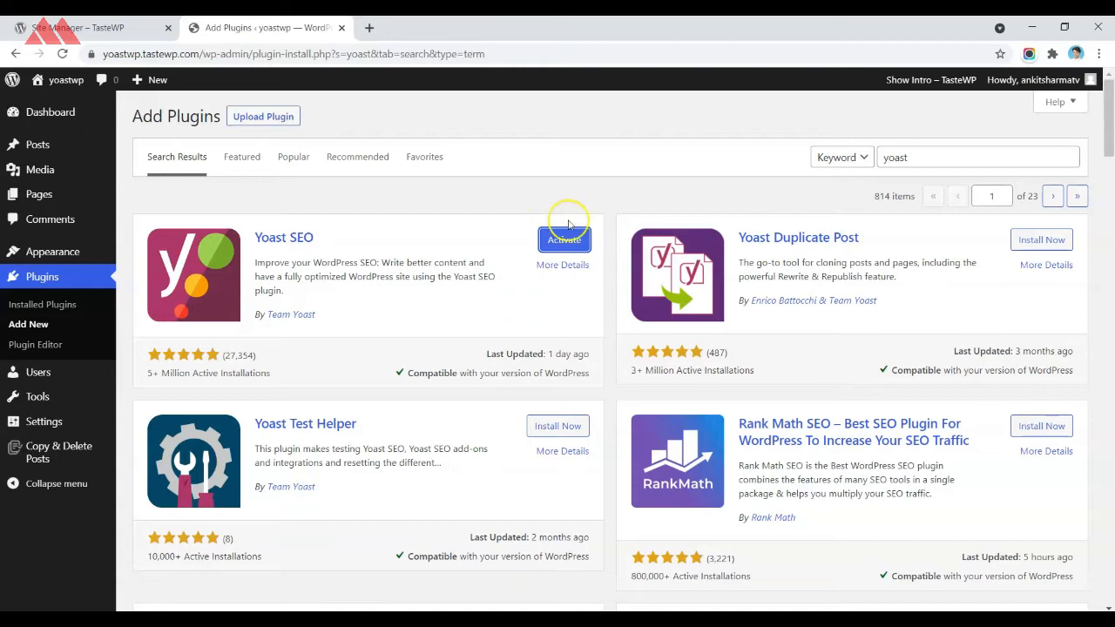
pyautogui.click(566, 239)
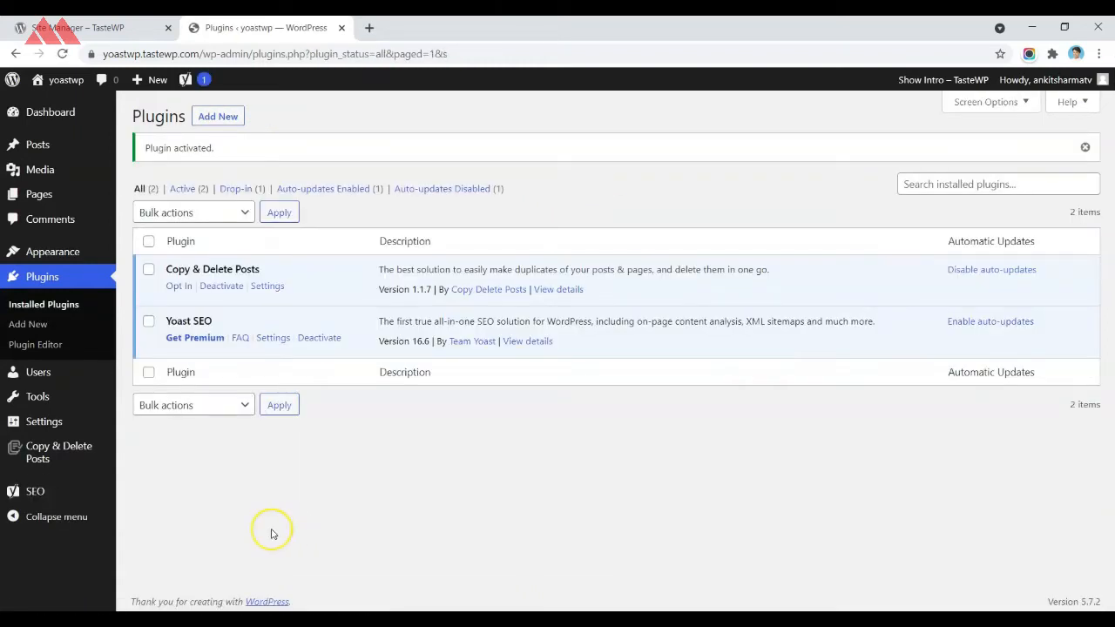
# - Open the general settings of Yoast SEO and start its first-time configuration wizard
pyautogui.moveTo(37, 495)
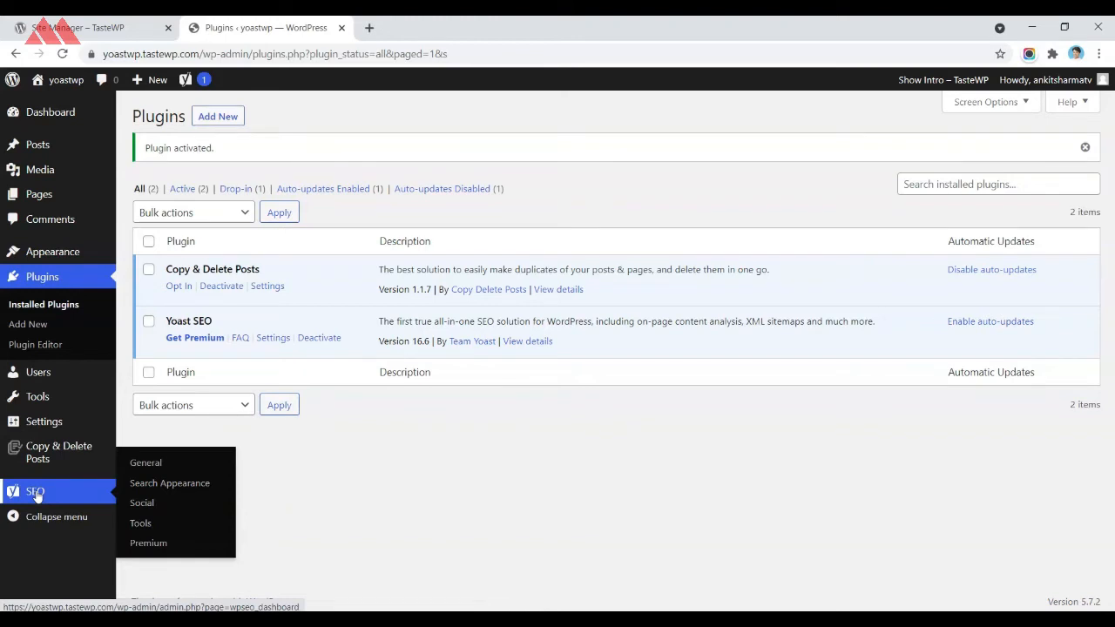
pyautogui.click(35, 495)
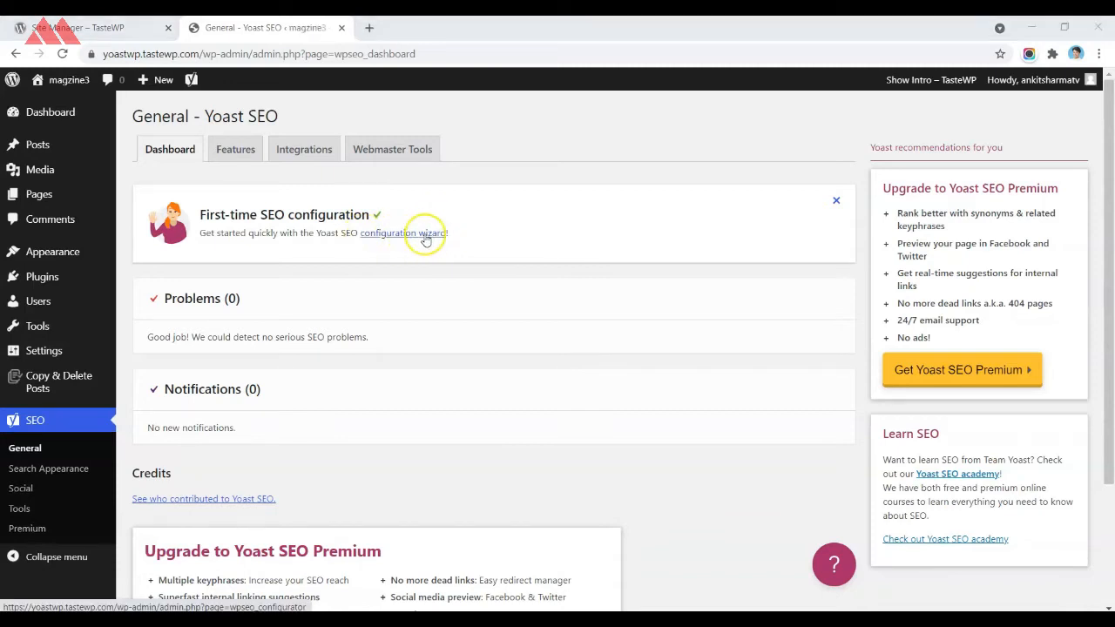
pyautogui.click(426, 237)
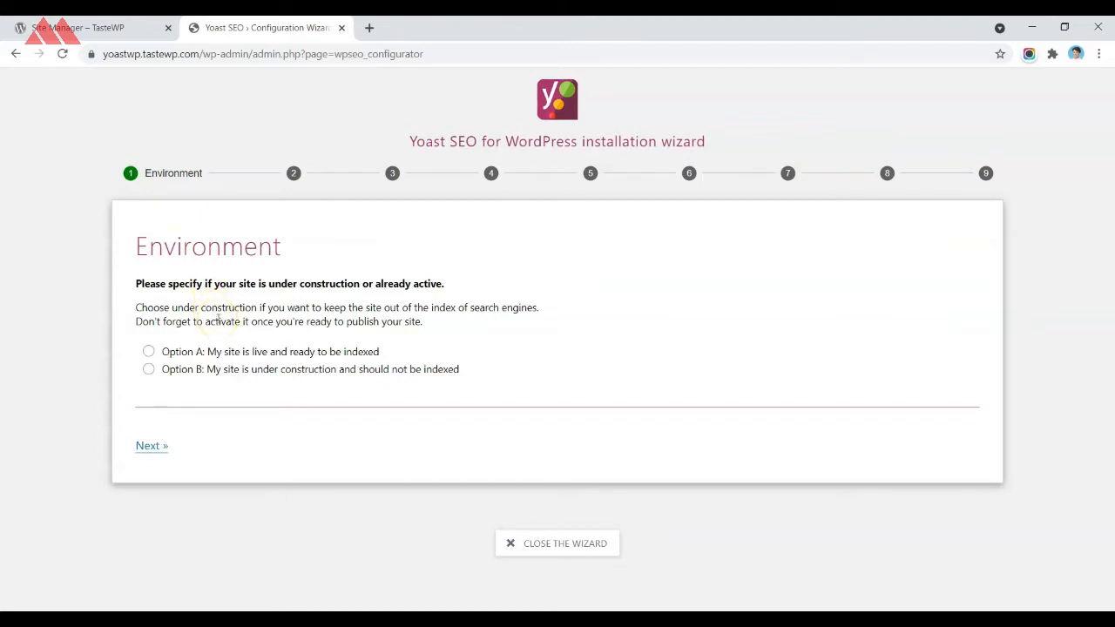
# - Mark the site as live and ready to be indexed, and set the site type to a blog
pyautogui.click(198, 354)
pyautogui.click(228, 376)
pyautogui.click(301, 352)
pyautogui.click(152, 445)
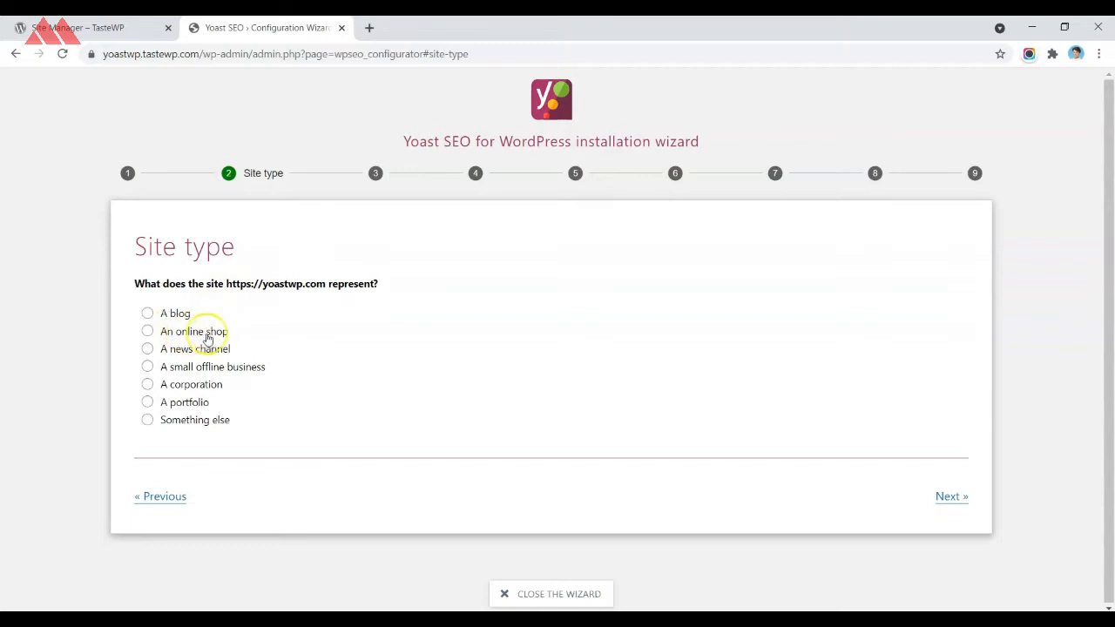
pyautogui.click(182, 313)
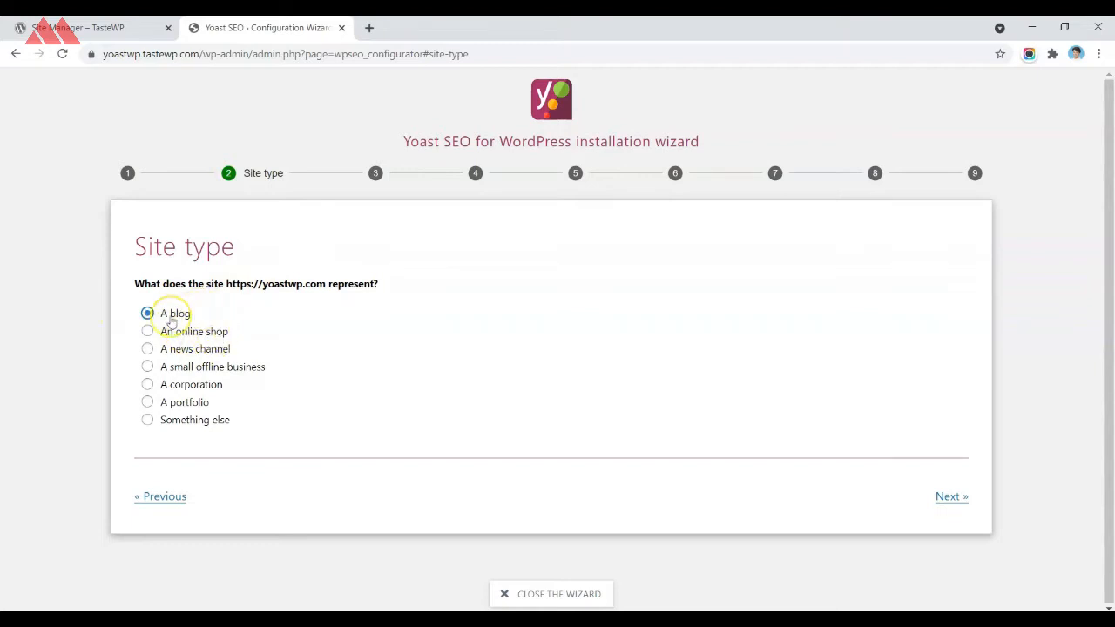
pyautogui.click(947, 496)
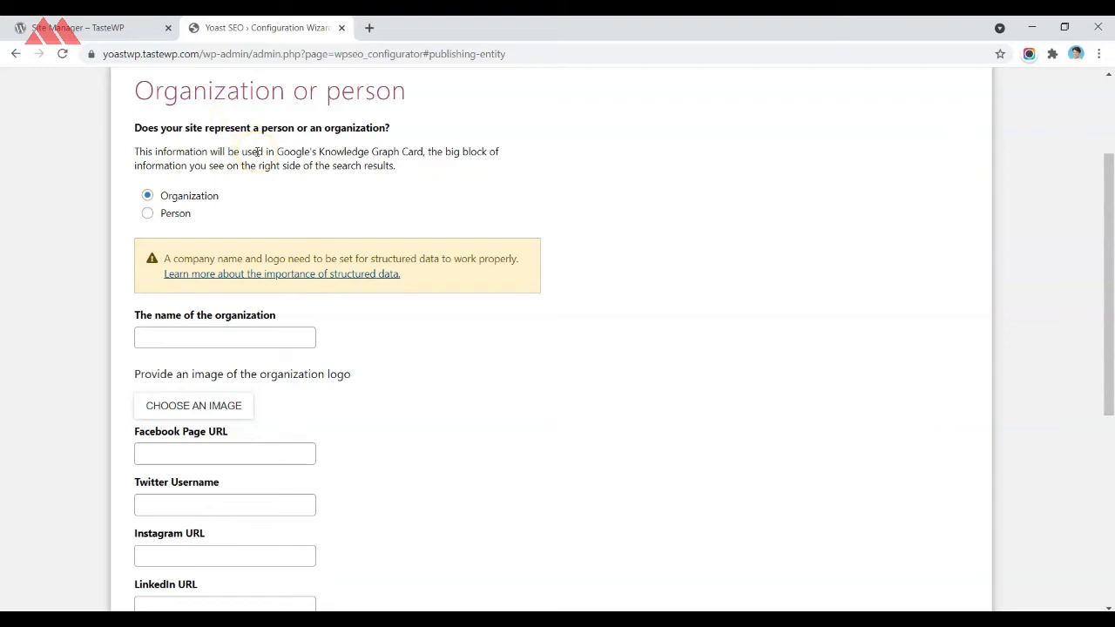
# - Set the site to represent an organization and enter Magzine3 as the organization name
pyautogui.click(200, 198)
pyautogui.click(290, 340)
pyautogui.write('magzine3')
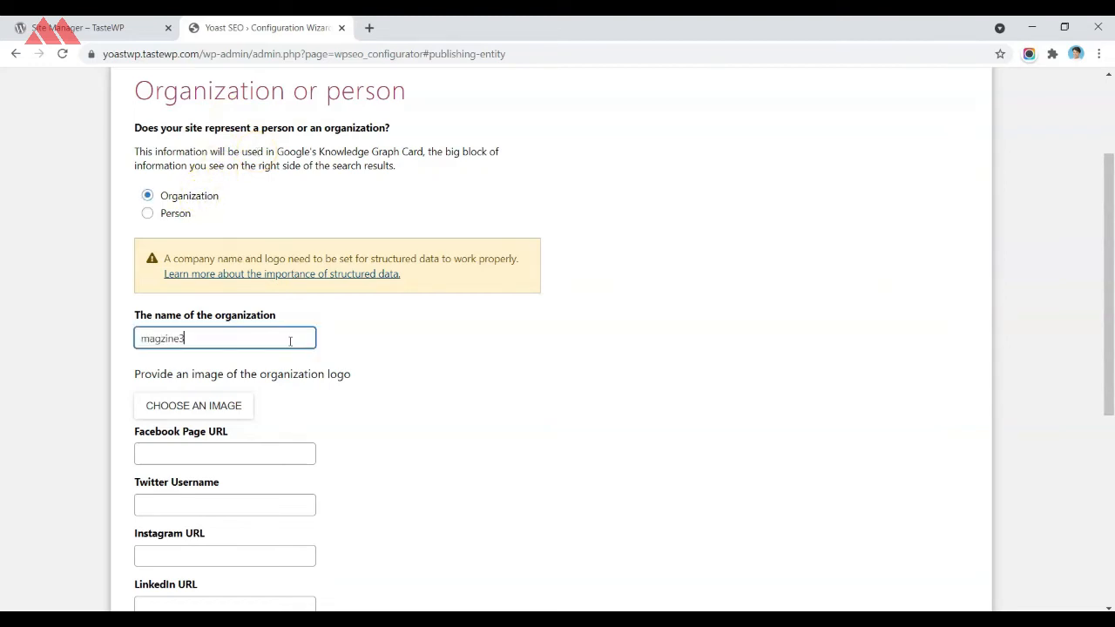
# - Set logo1x-1-removebg-preview.png as the organization logo and continue to the search engine visibility settings
pyautogui.click(218, 410)
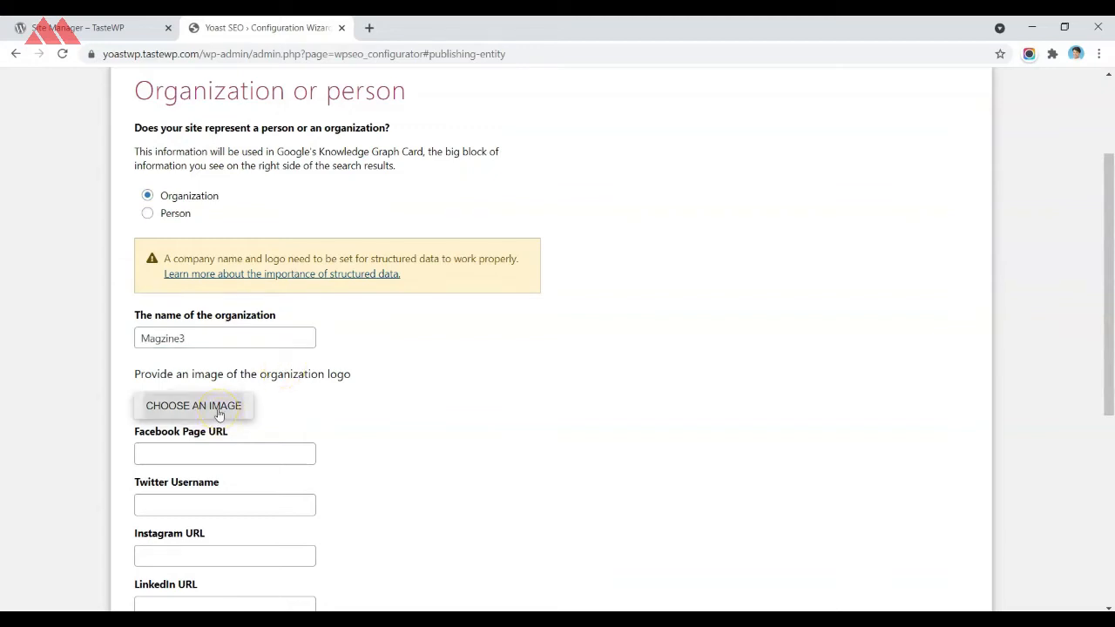
pyautogui.click(523, 348)
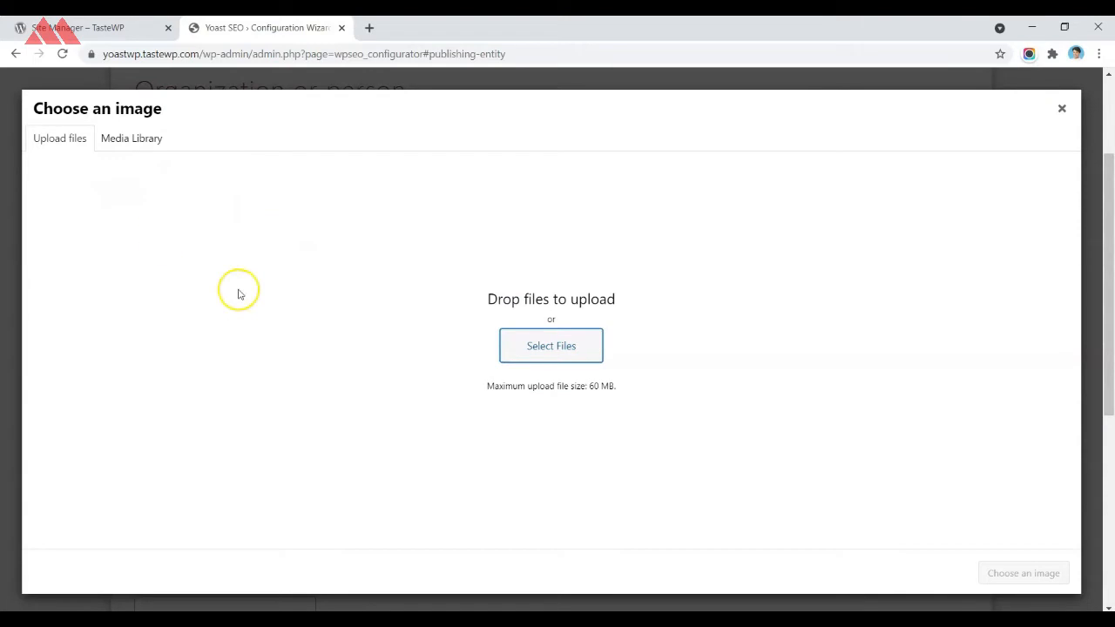
pyautogui.click(551, 351)
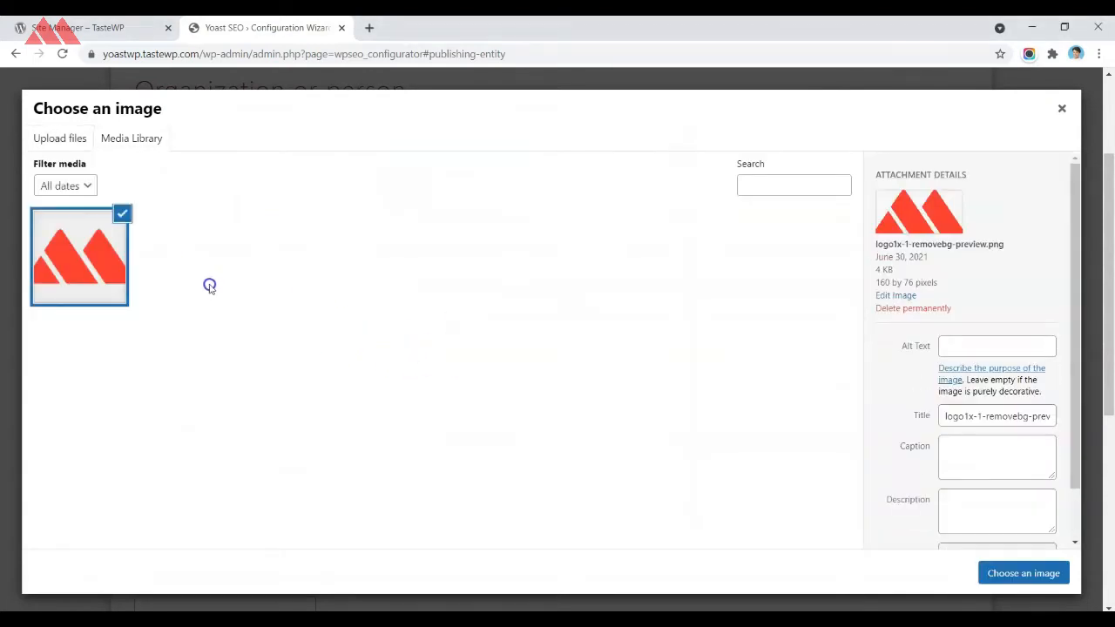
pyautogui.click(863, 530)
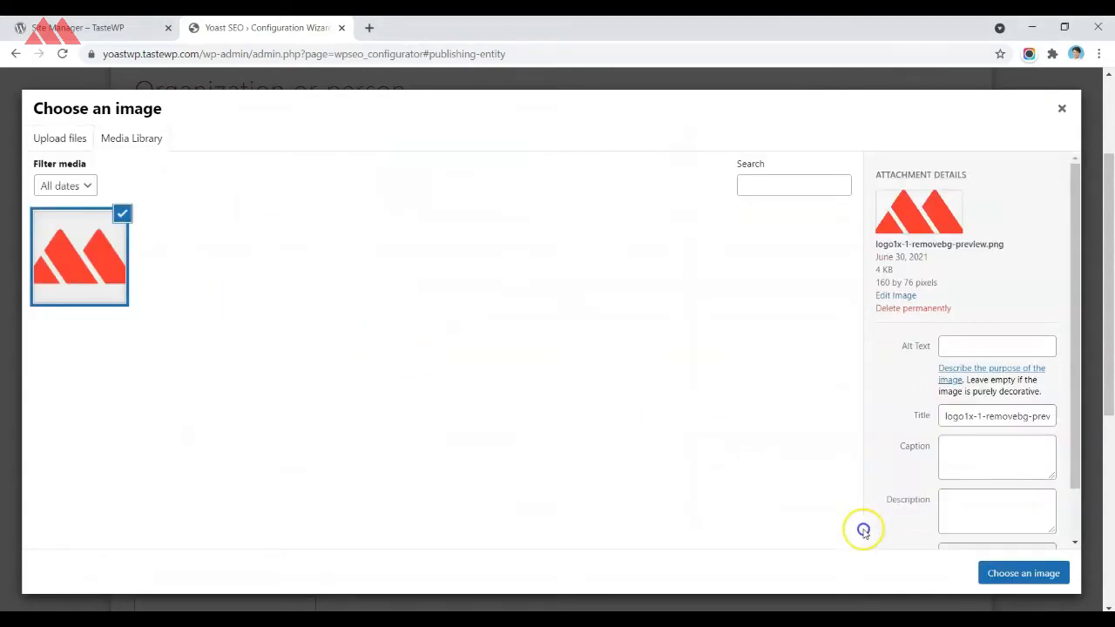
pyautogui.click(1010, 571)
pyautogui.scroll(1, 222, 313)
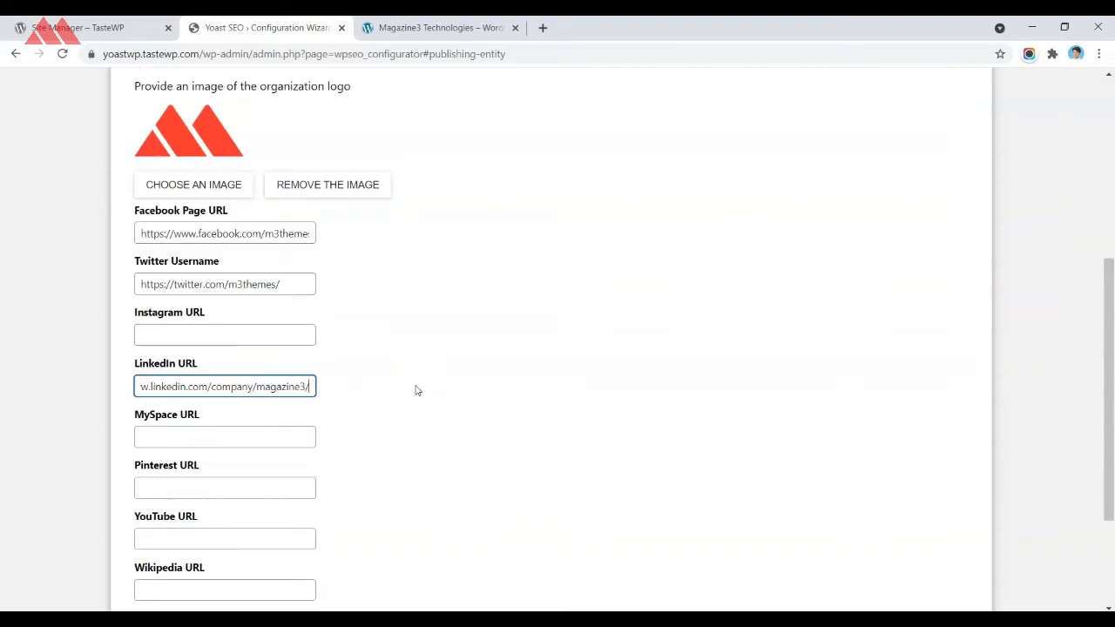
pyautogui.scroll(-2, 416, 389)
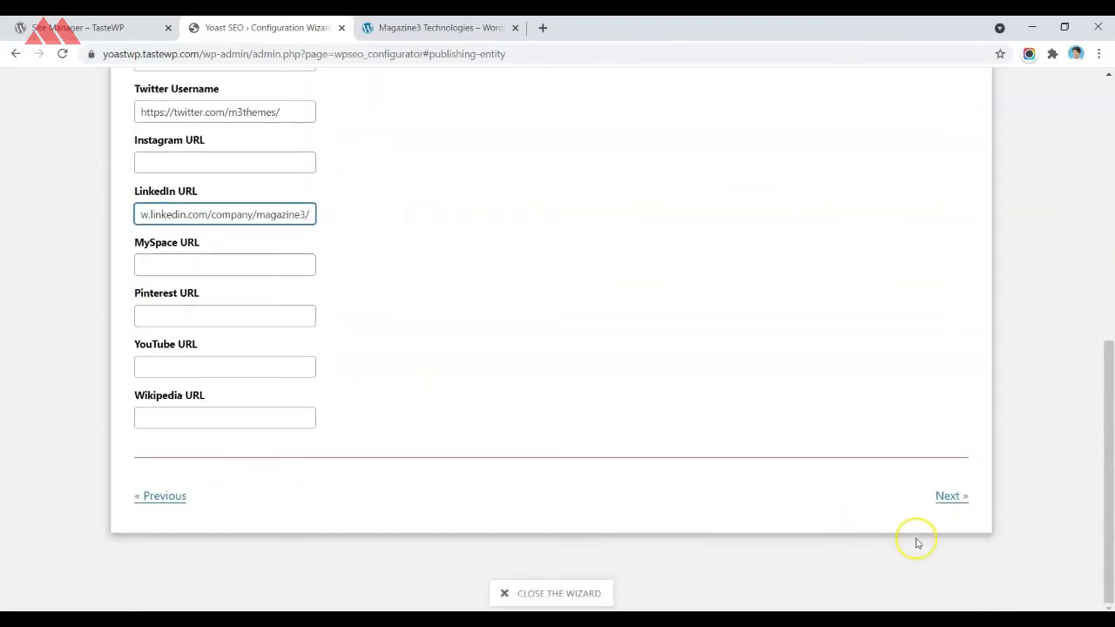
pyautogui.click(938, 497)
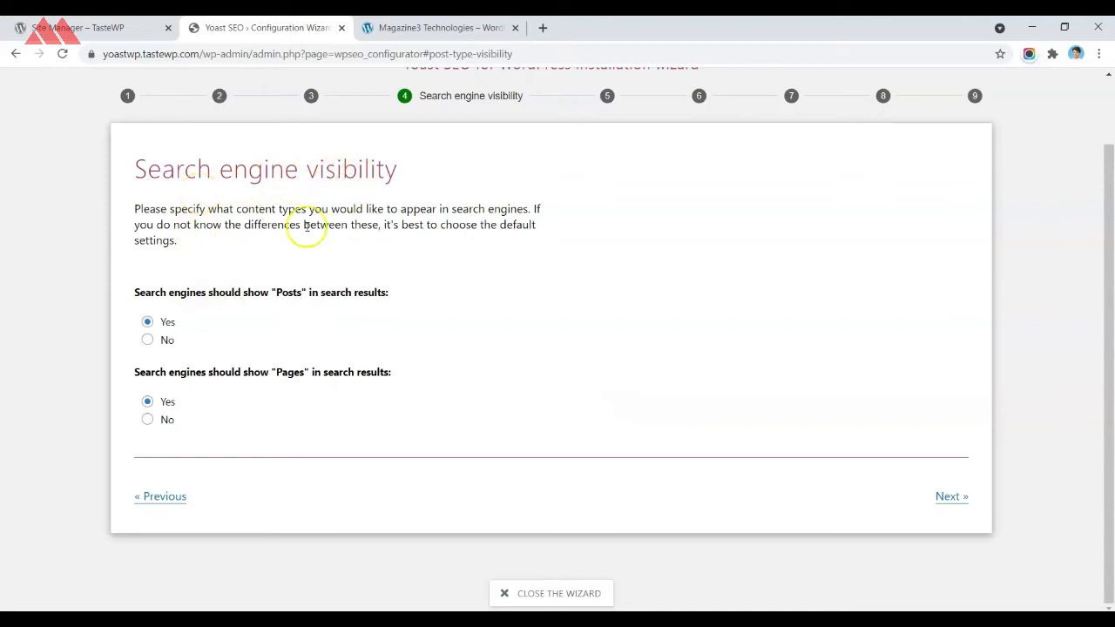
# - Choose Yes for showing Posts and Pages in search results, and No for multiple authors
pyautogui.doubleClick(290, 293)
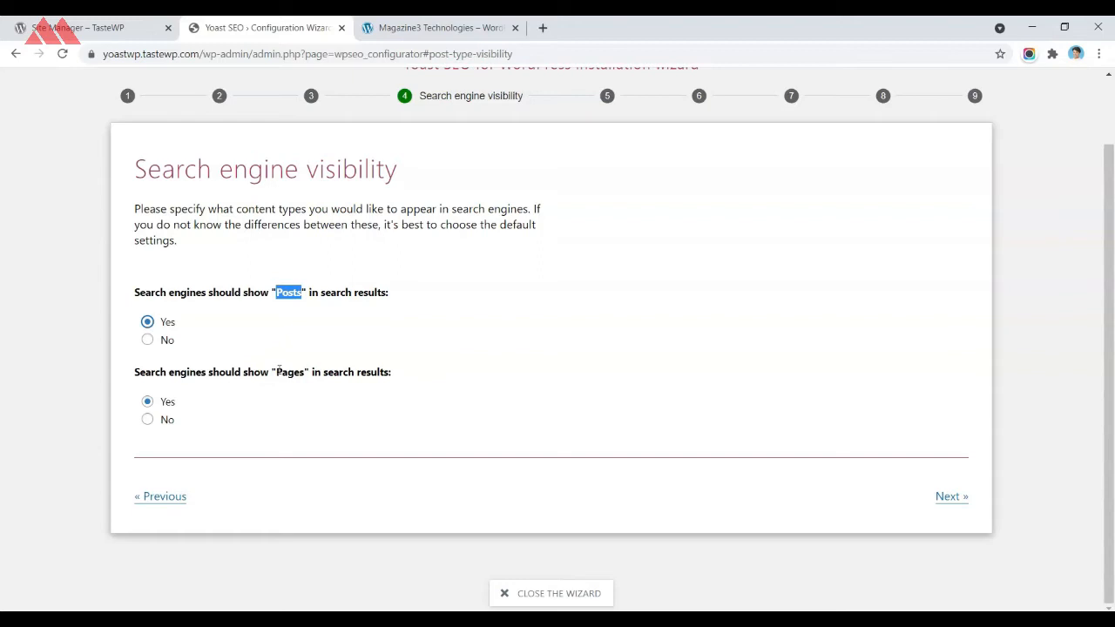
pyautogui.click(166, 404)
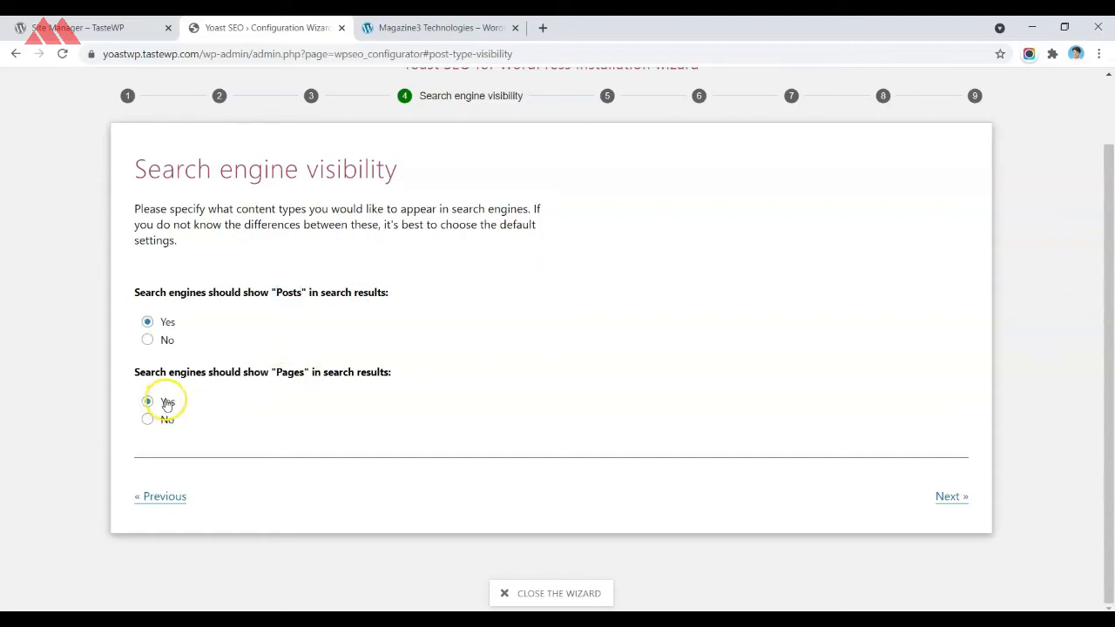
pyautogui.click(961, 504)
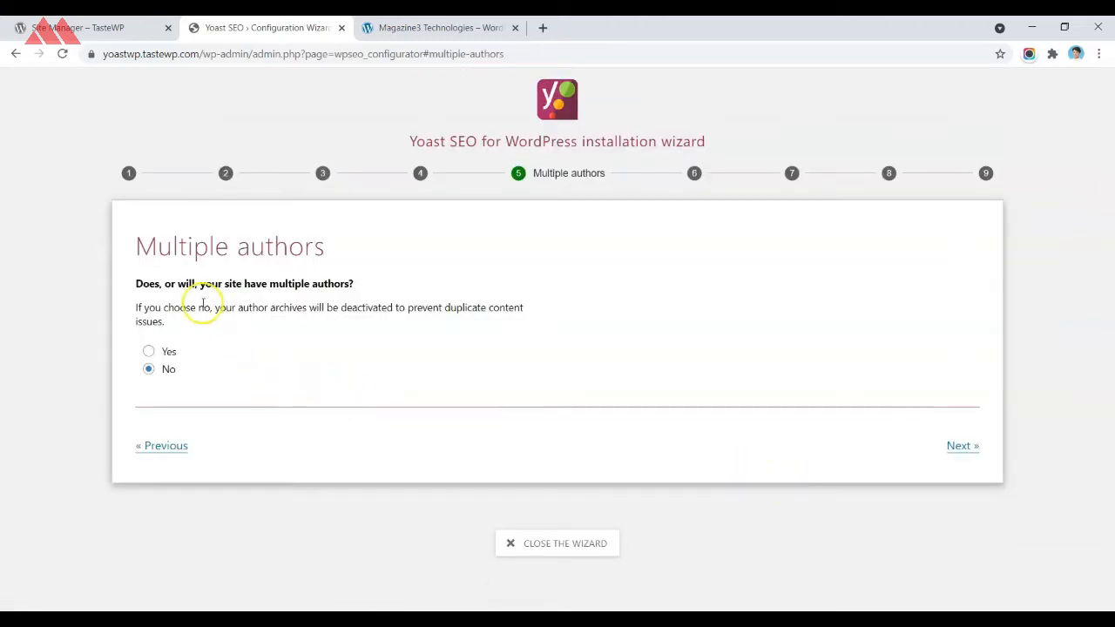
pyautogui.click(150, 372)
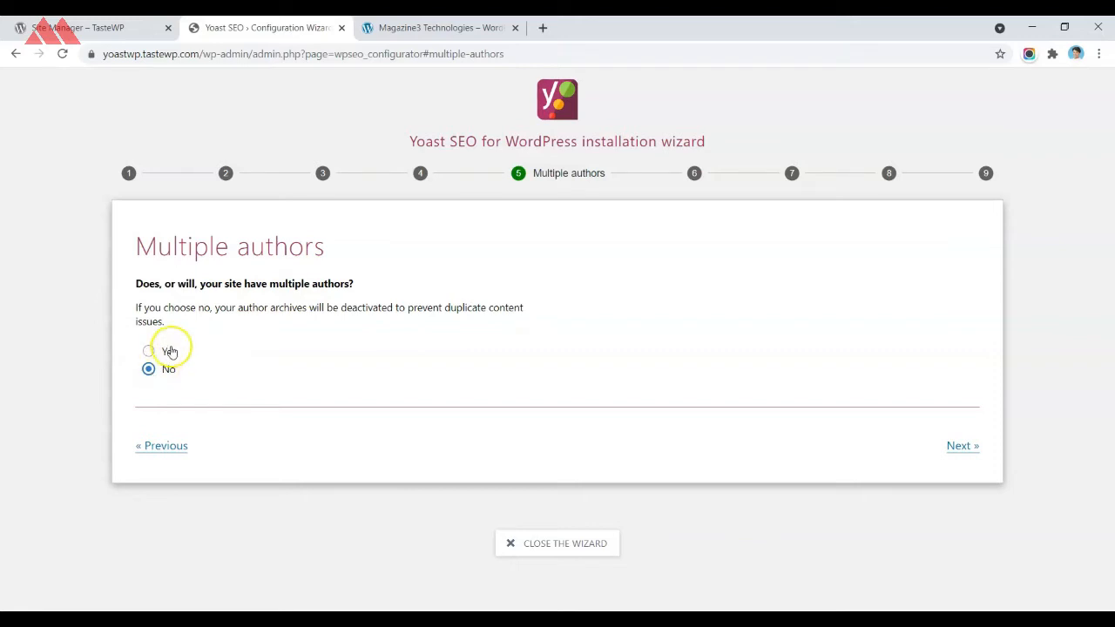
pyautogui.click(958, 447)
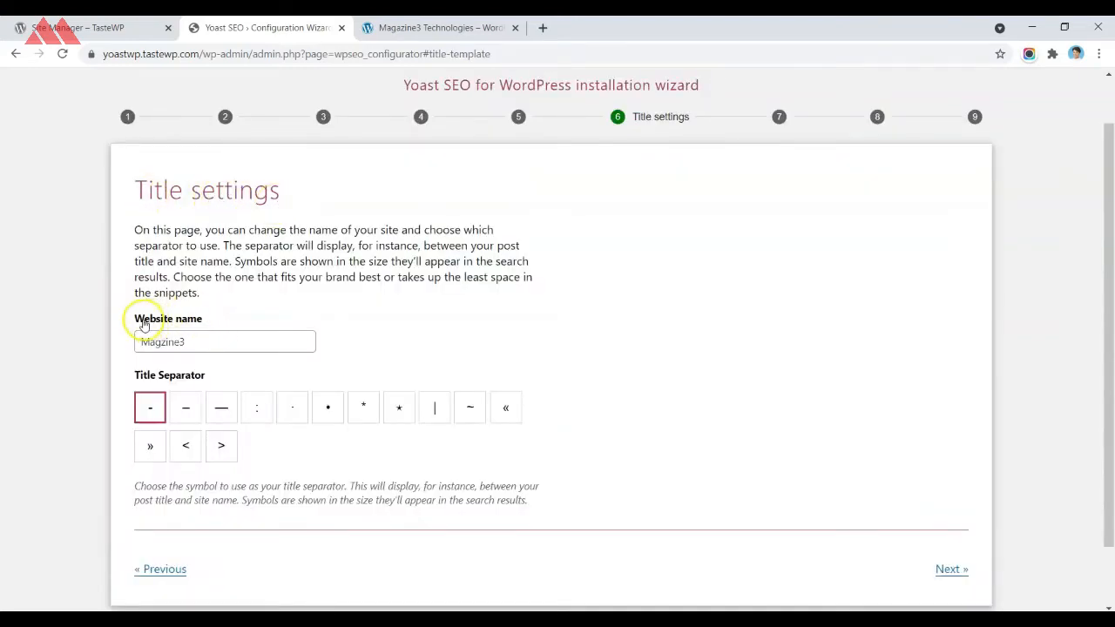
# - Keep Magzine3 as the website name with the hyphen title separator, and decline site data tracking
pyautogui.click(194, 345)
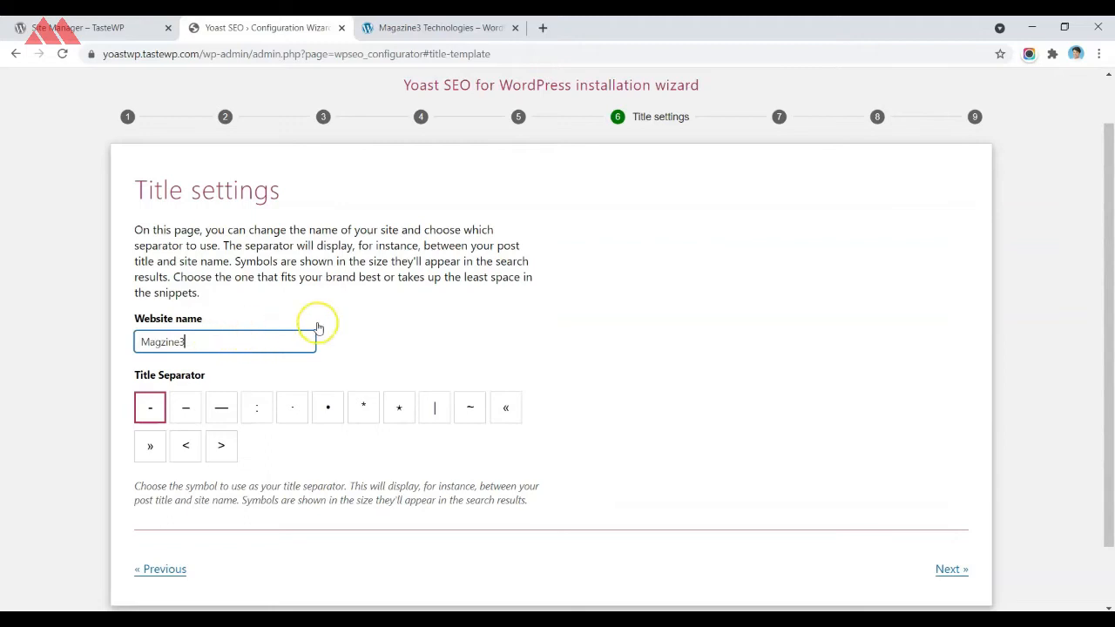
pyautogui.scroll(-1, 344, 318)
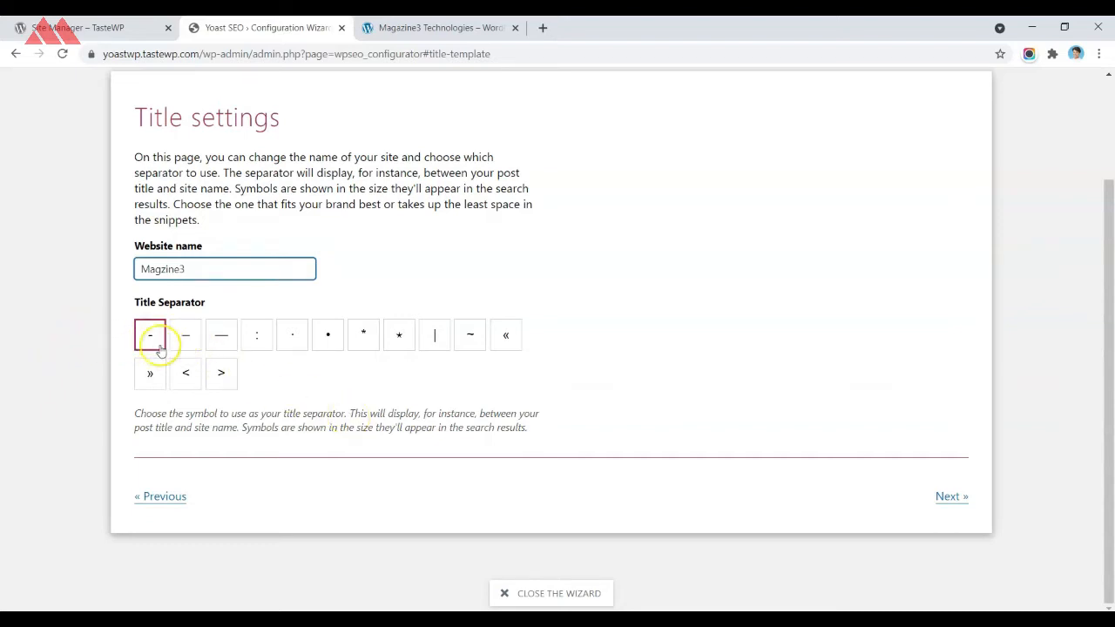
pyautogui.click(947, 496)
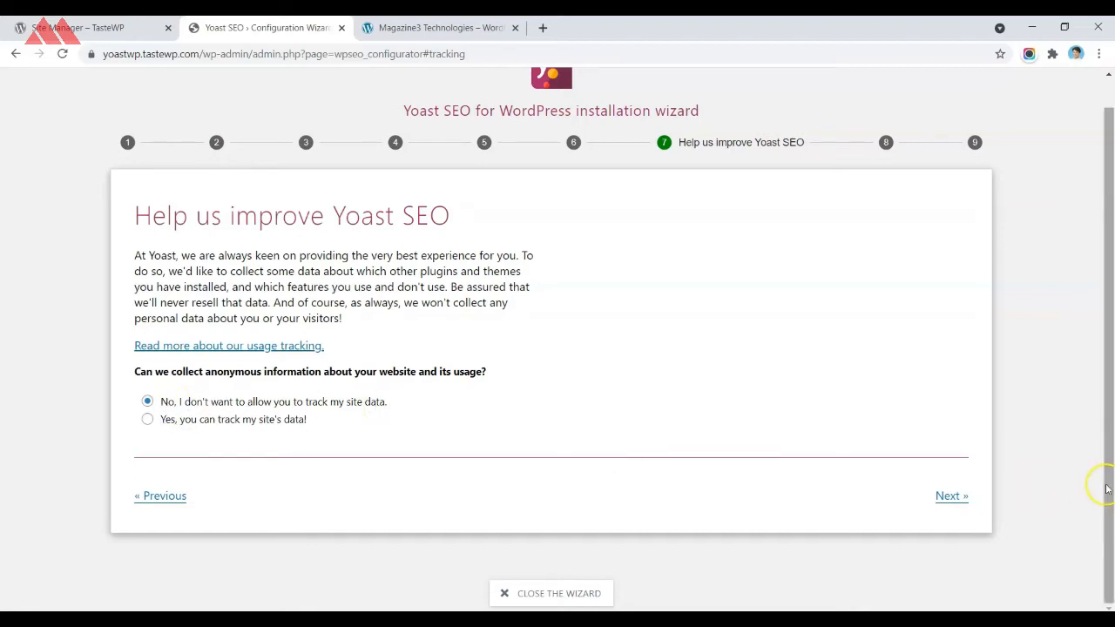
pyautogui.click(946, 496)
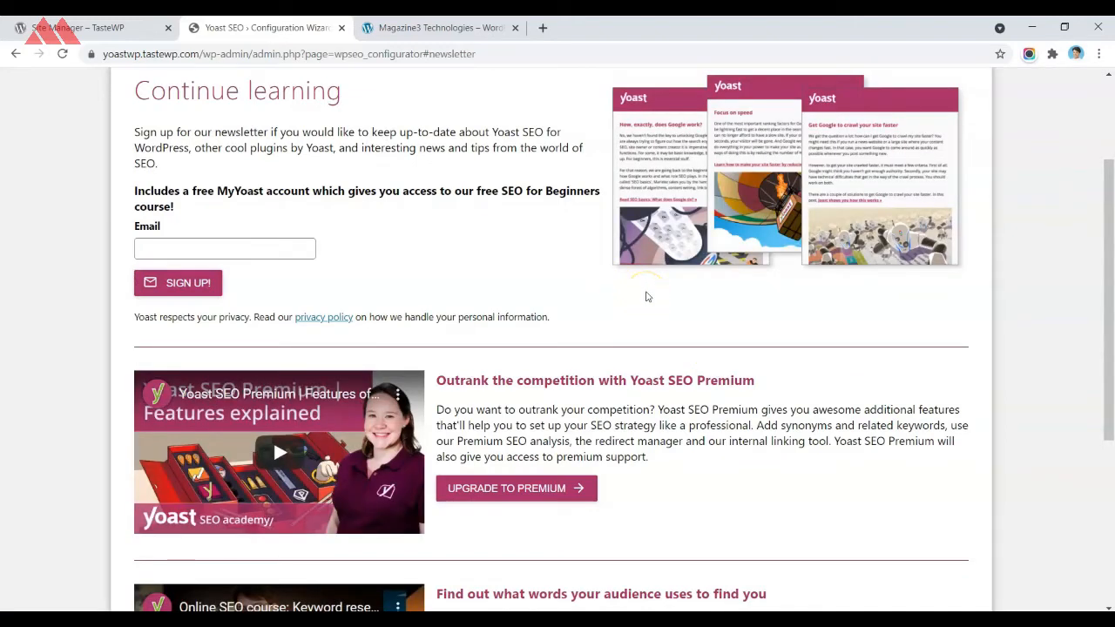
# - Skip the newsletter sign-up and finish the configuration wizard, returning to the plugin's dashboard
pyautogui.scroll(1, 473, 349)
pyautogui.scroll(-5, 642, 356)
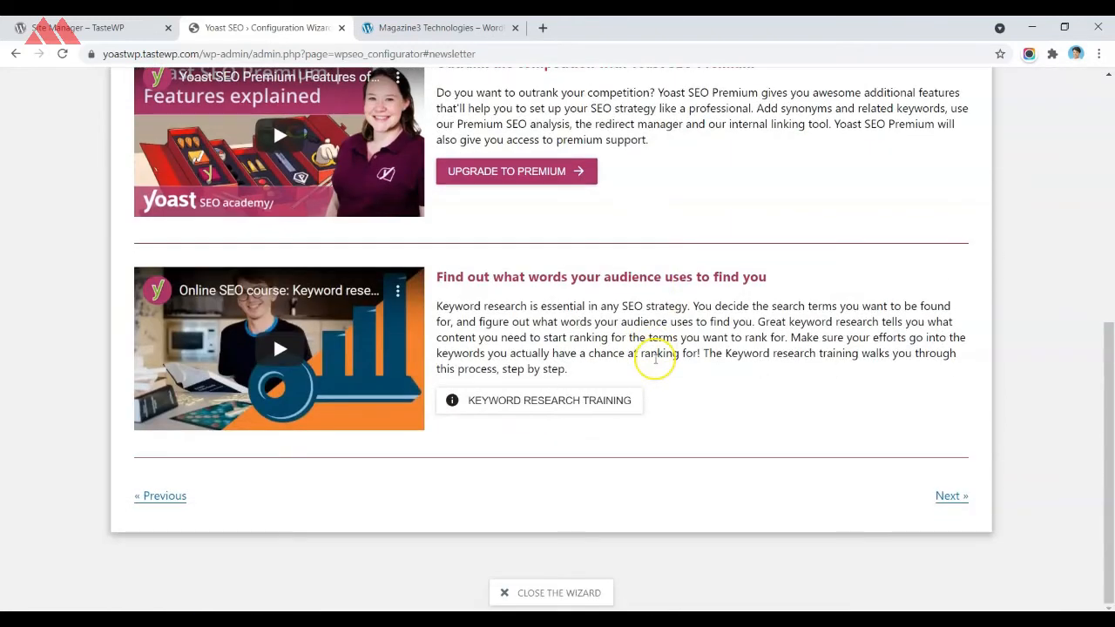
pyautogui.click(947, 495)
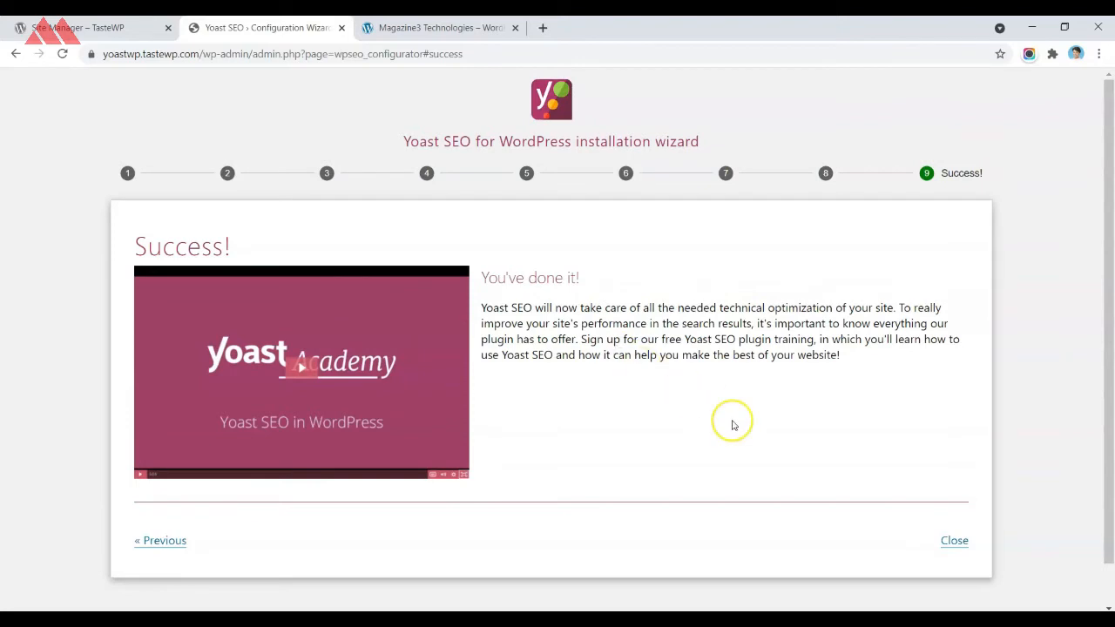
pyautogui.click(954, 541)
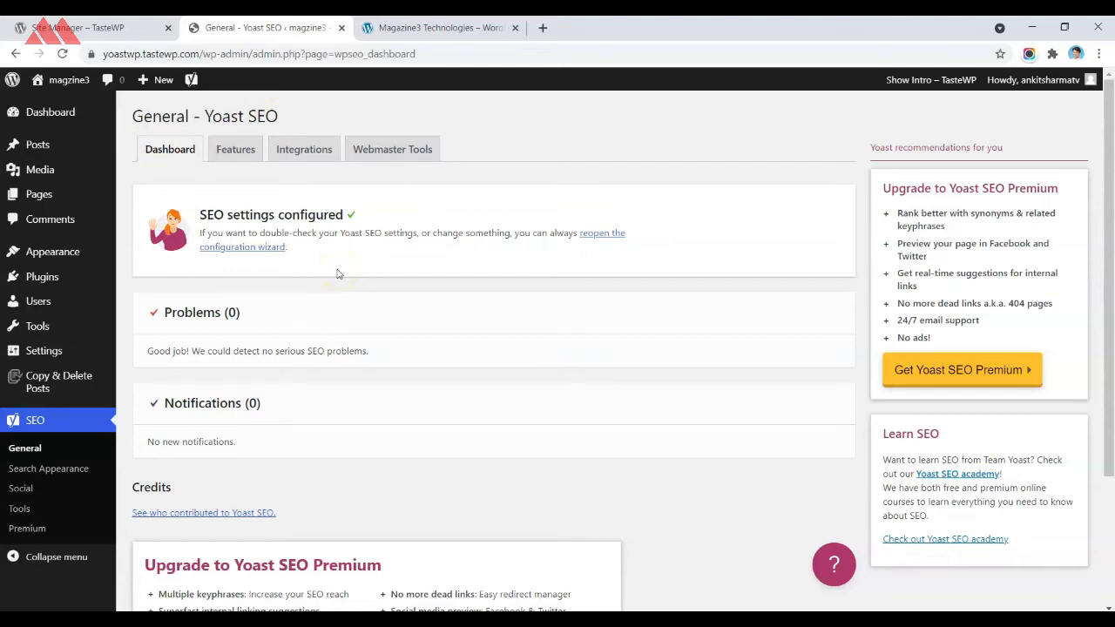
# - Review the Yoast SEO features, including the SEO analysis help text, and save the feature settings
pyautogui.click(226, 154)
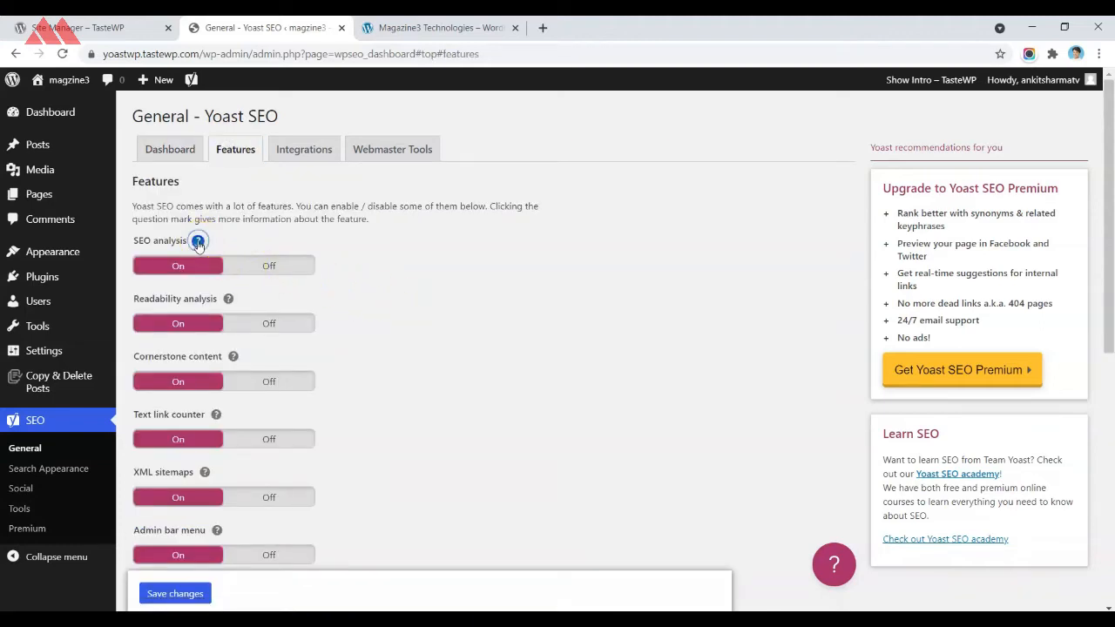
pyautogui.click(197, 242)
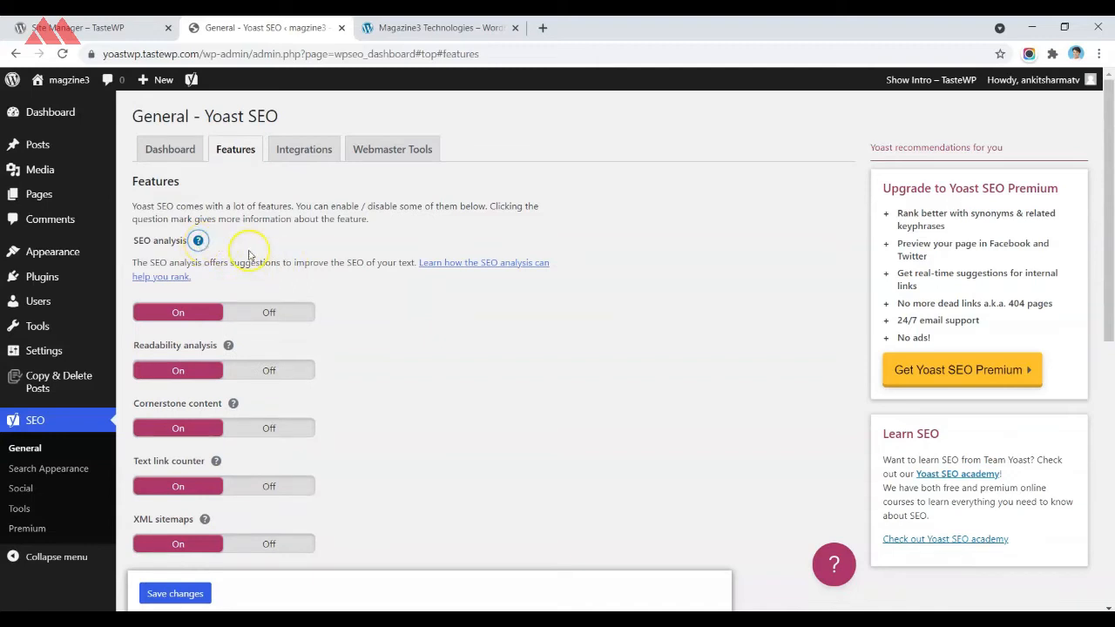
pyautogui.scroll(-3, 378, 258)
pyautogui.scroll(1, 383, 268)
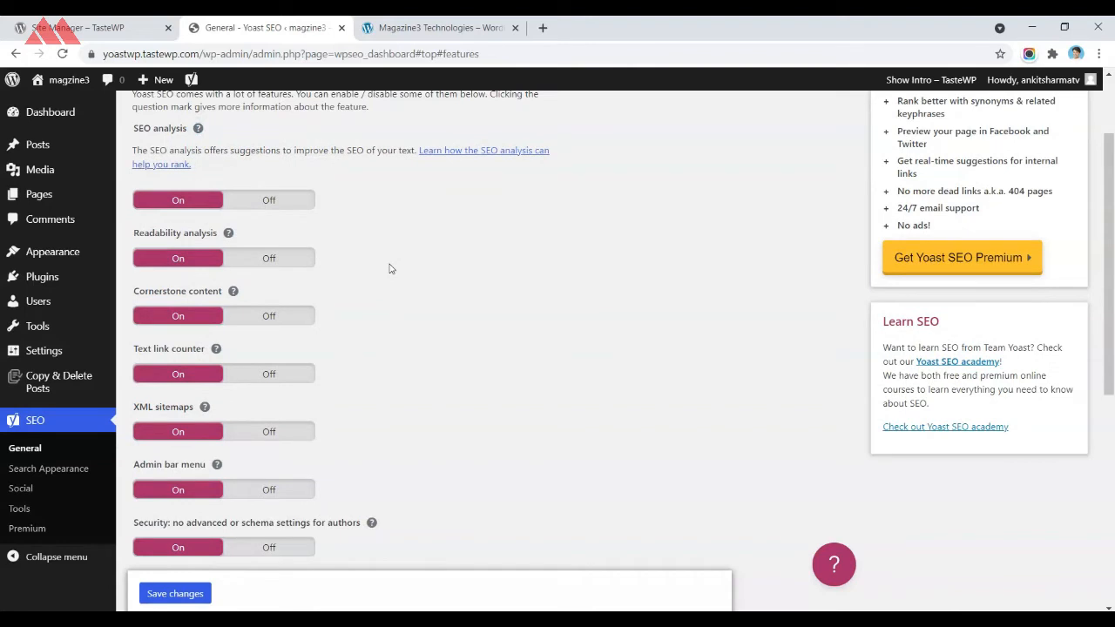
pyautogui.click(199, 129)
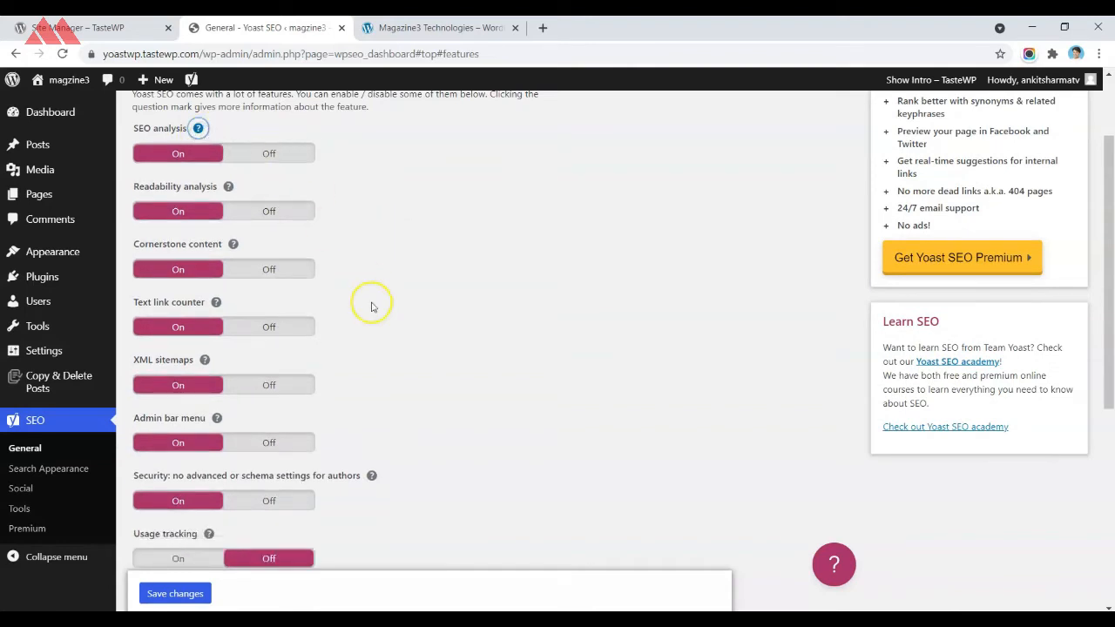
pyautogui.scroll(-3, 378, 340)
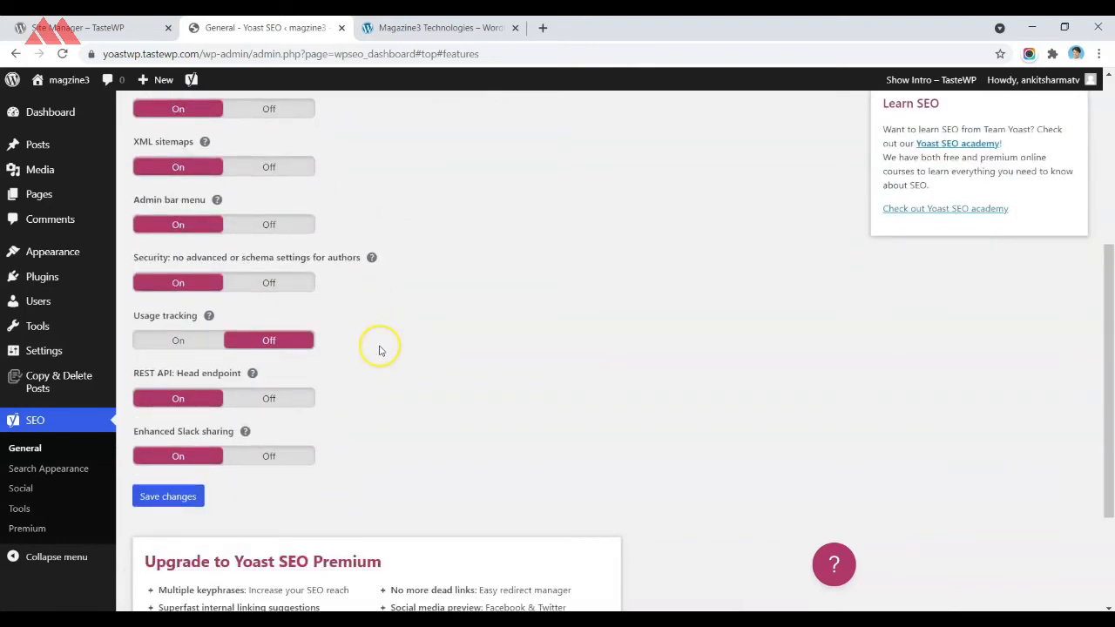
pyautogui.click(168, 496)
# - Review the Semrush and Ryte integrations and the Google verification code field in the Webmaster Tools verification settings
pyautogui.click(305, 151)
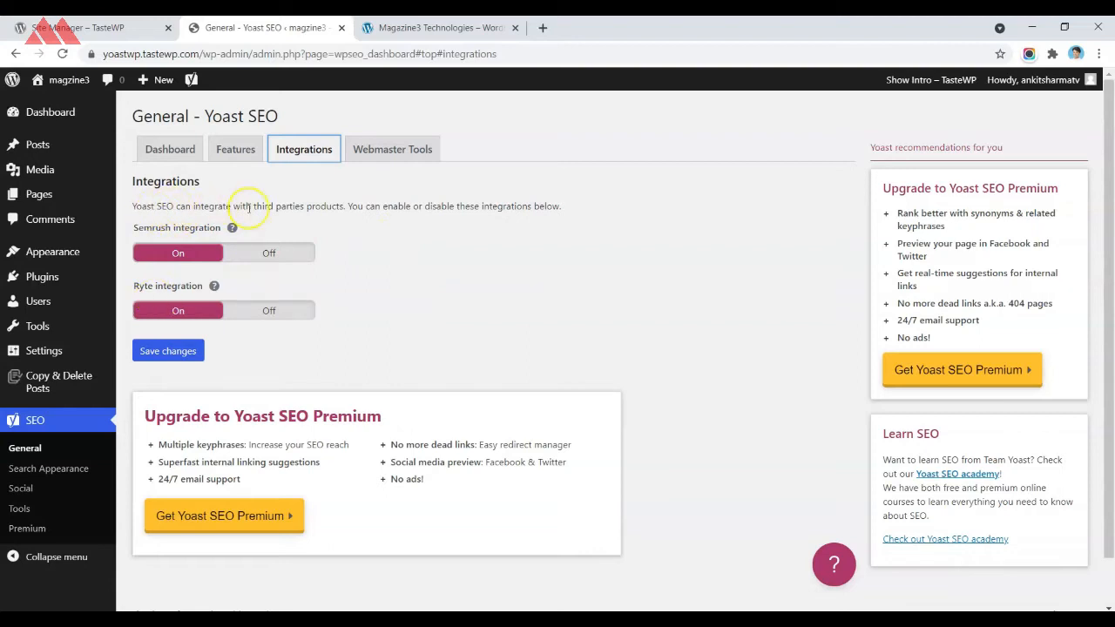
pyautogui.click(357, 216)
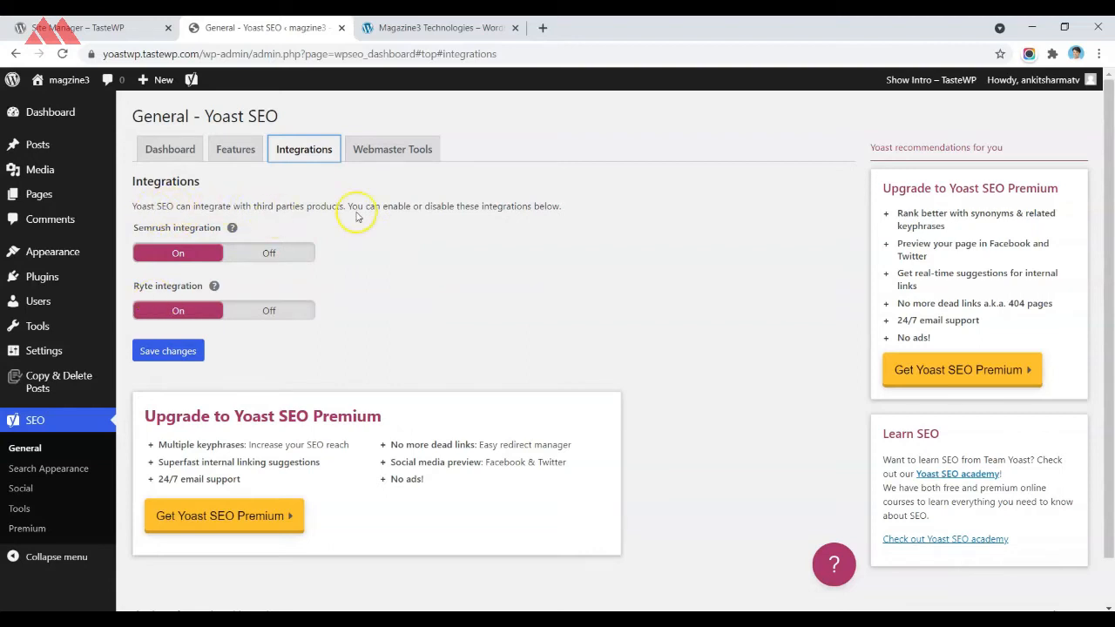
pyautogui.click(384, 161)
pyautogui.click(181, 344)
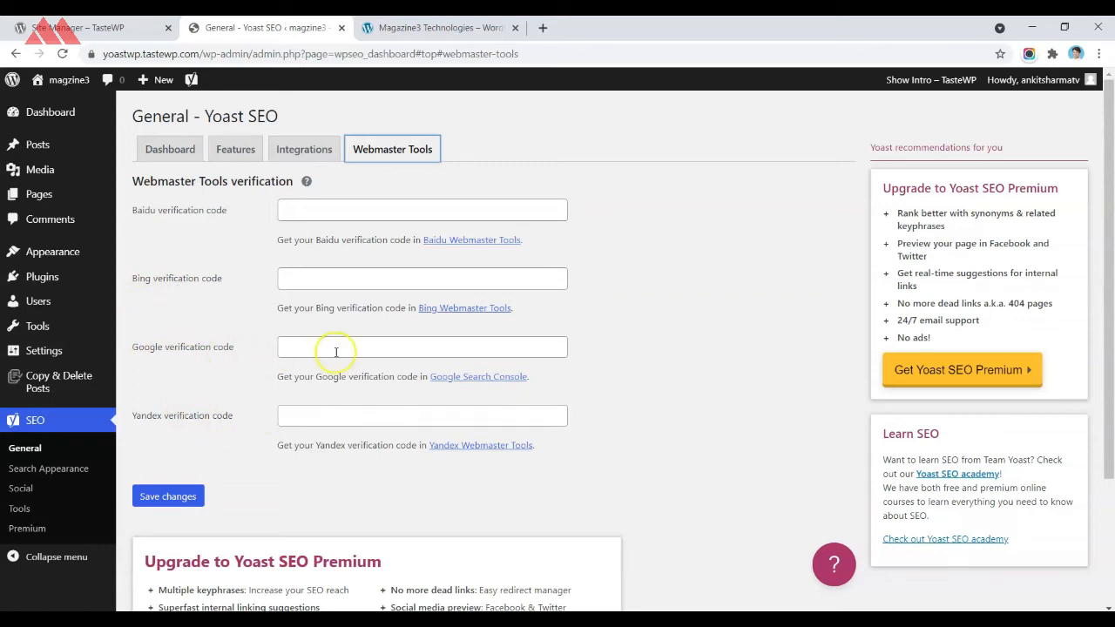
pyautogui.click(296, 352)
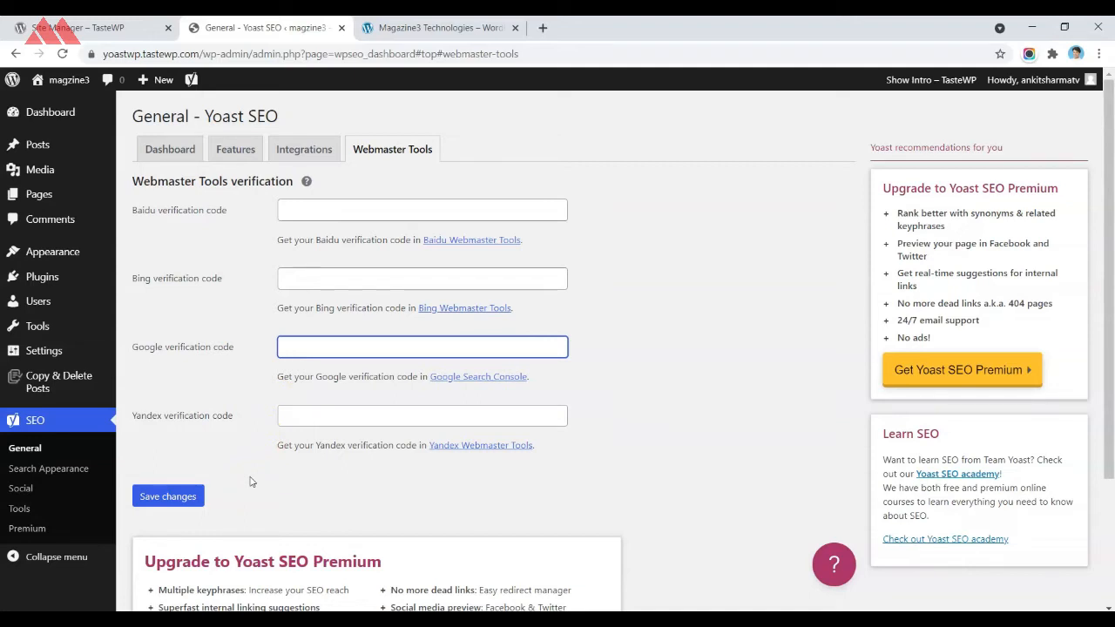
pyautogui.click(179, 357)
pyautogui.moveTo(128, 348)
pyautogui.mouseDown()
pyautogui.moveTo(241, 347)
pyautogui.moveTo(135, 362)
pyautogui.mouseUp()
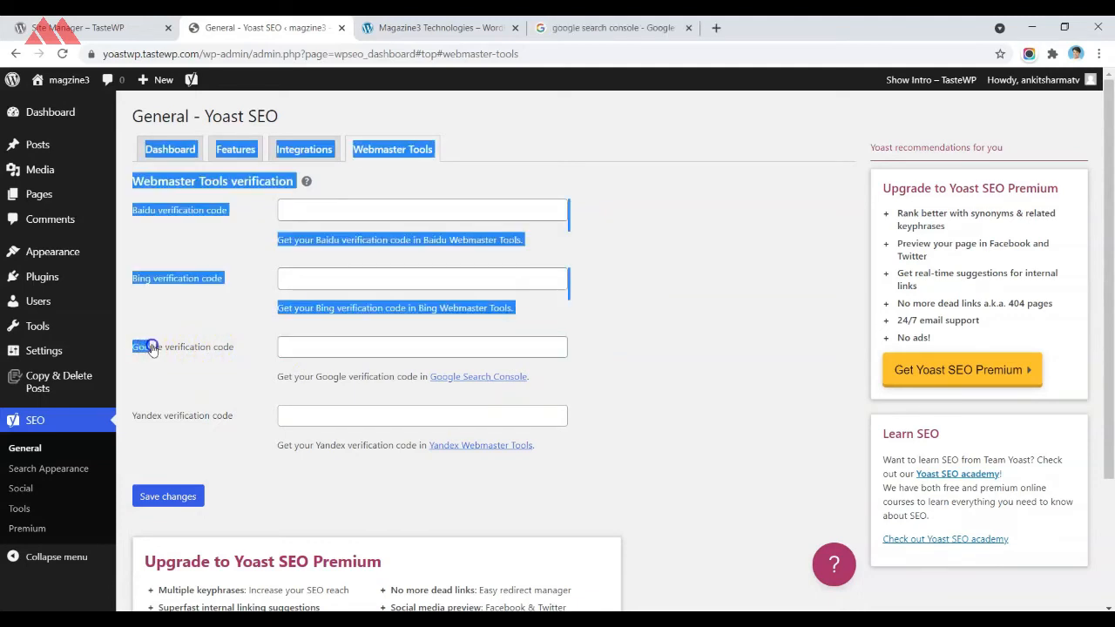
pyautogui.click(299, 345)
pyautogui.click(244, 351)
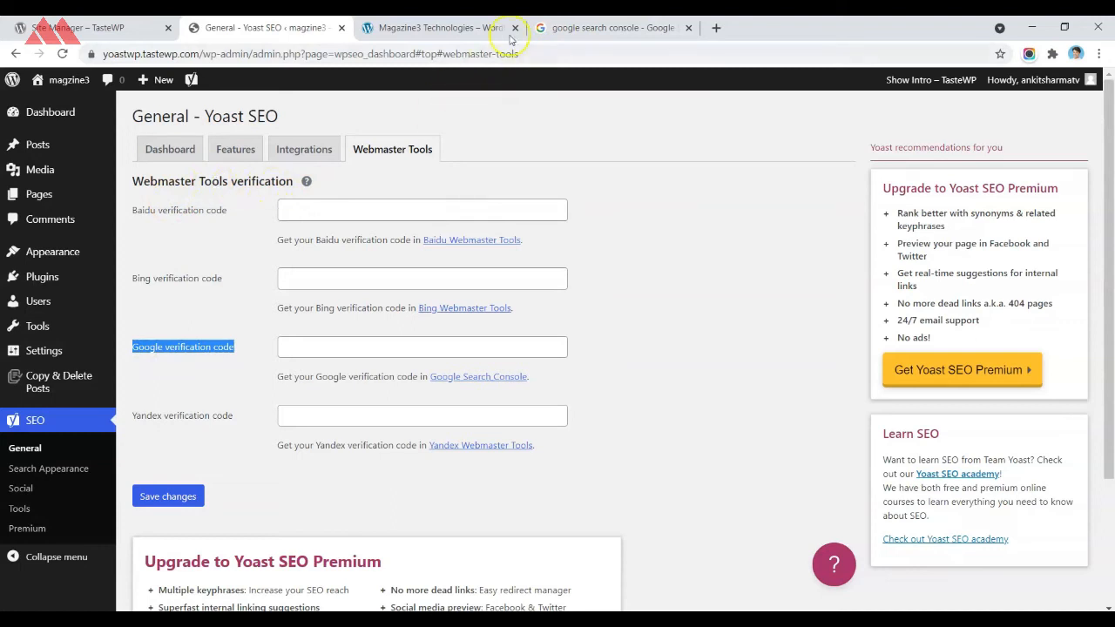
# - Switch to the Google search results for Search Console, open its official page and start the service
pyautogui.click(610, 27)
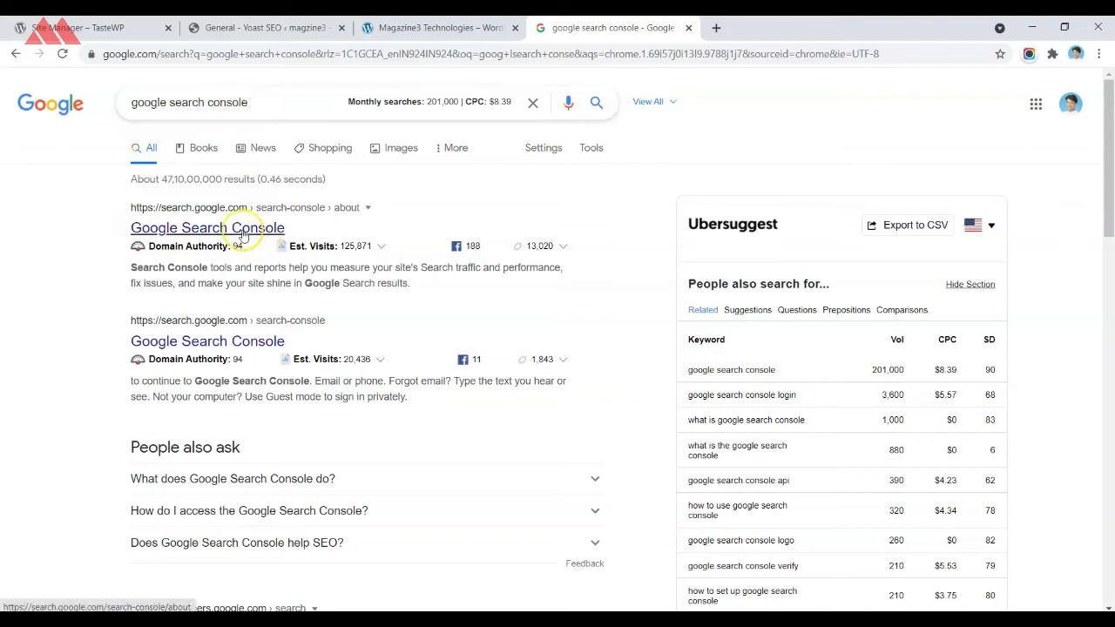
pyautogui.click(174, 231)
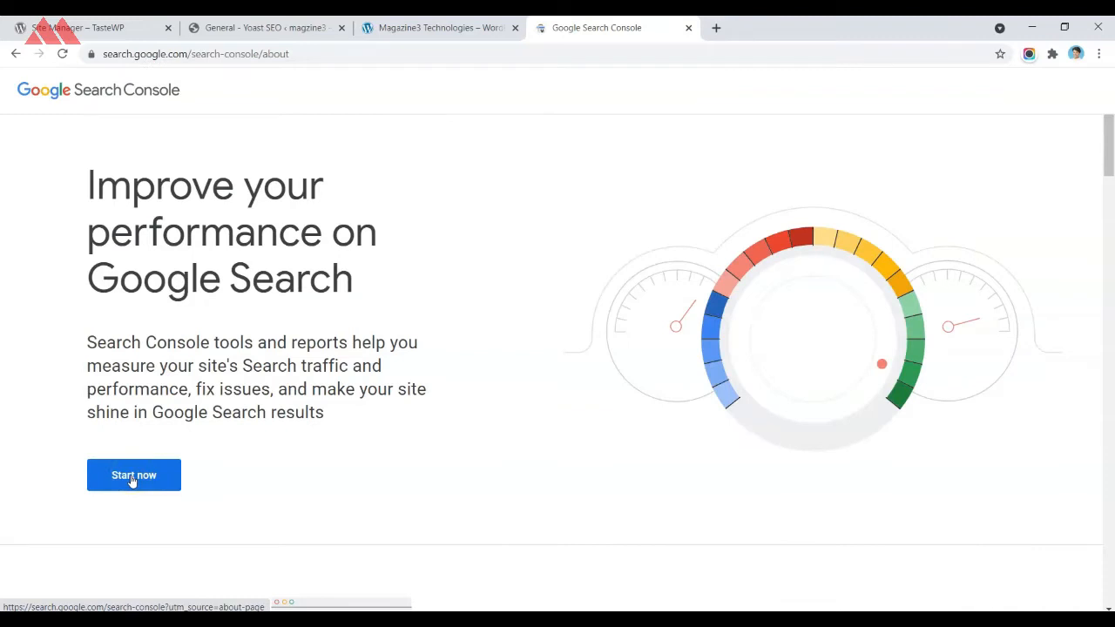
pyautogui.click(132, 477)
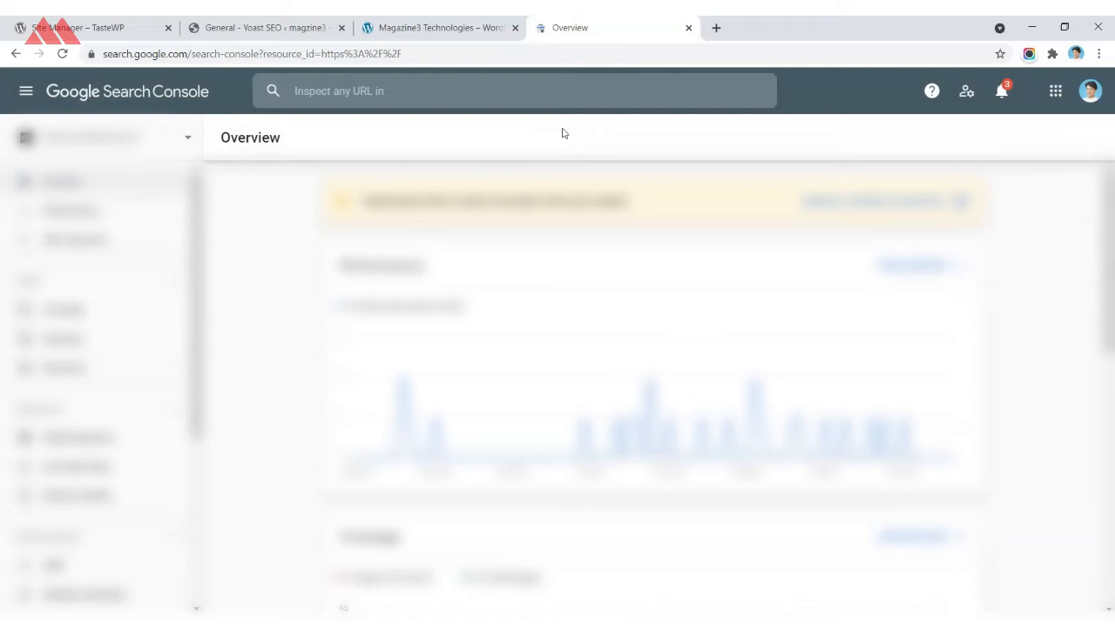
pyautogui.click(104, 137)
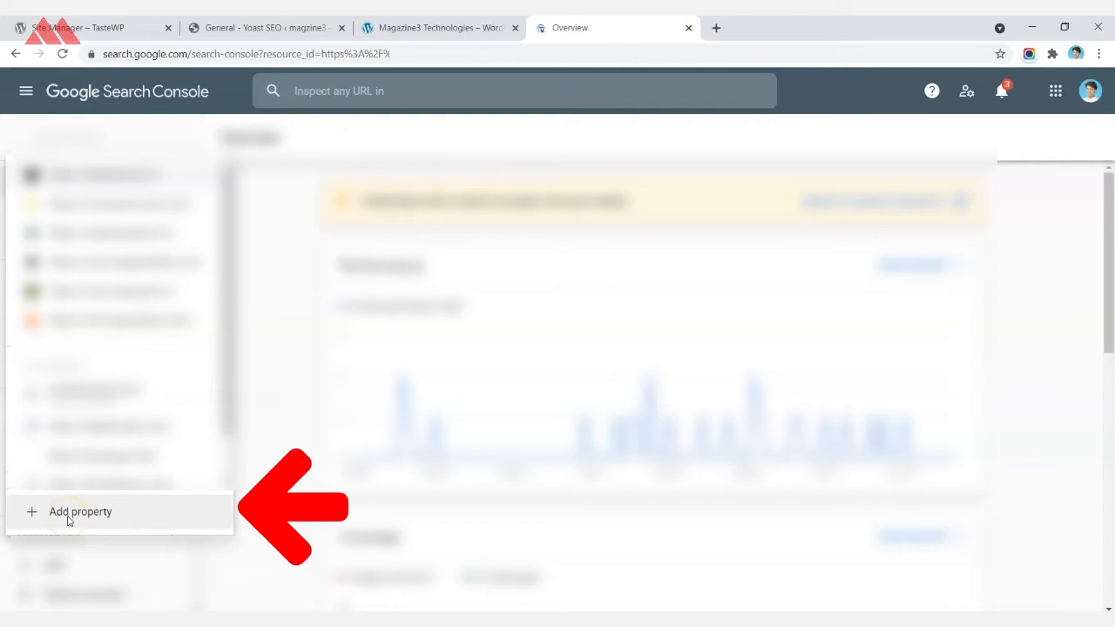
pyautogui.click(702, 477)
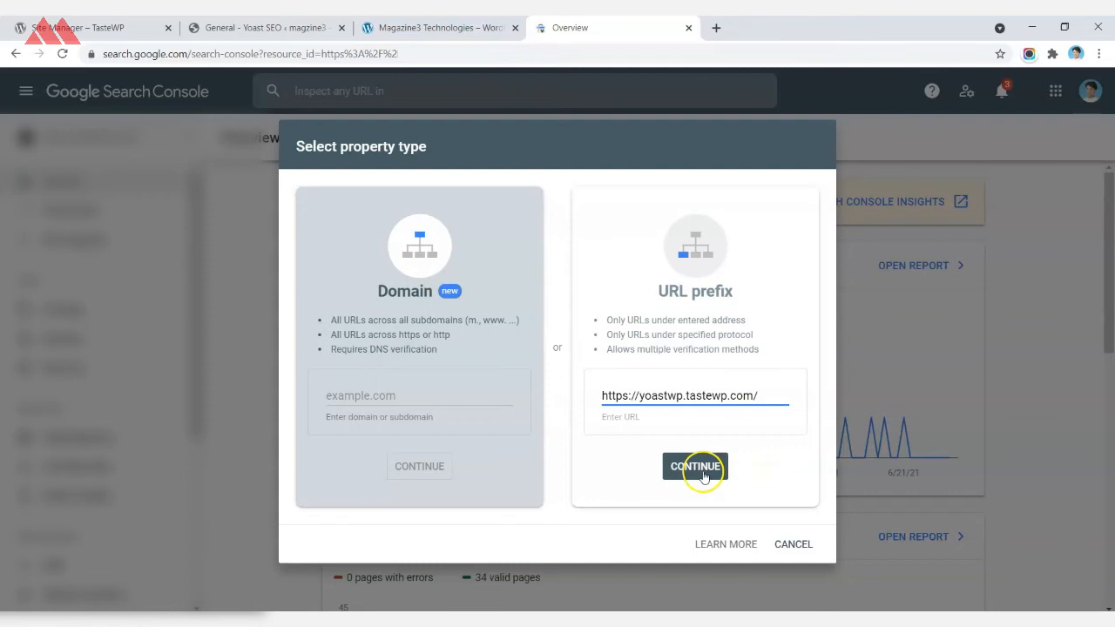
pyautogui.click(703, 476)
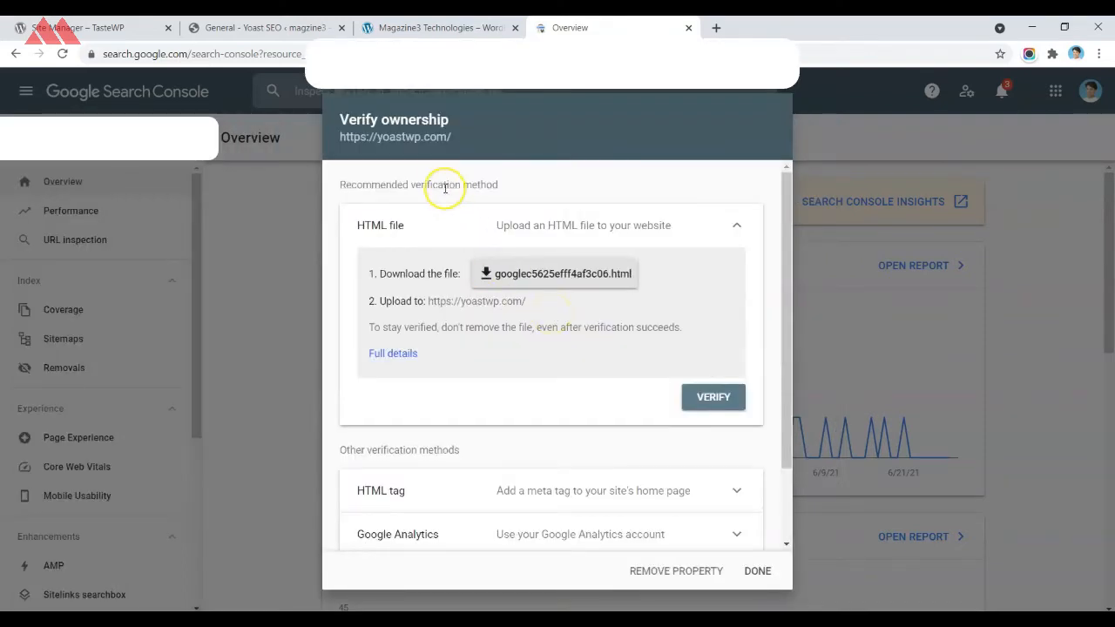
# - Copy the site verification meta tag from the HTML tag method of the ownership verification
pyautogui.scroll(-2, 487, 296)
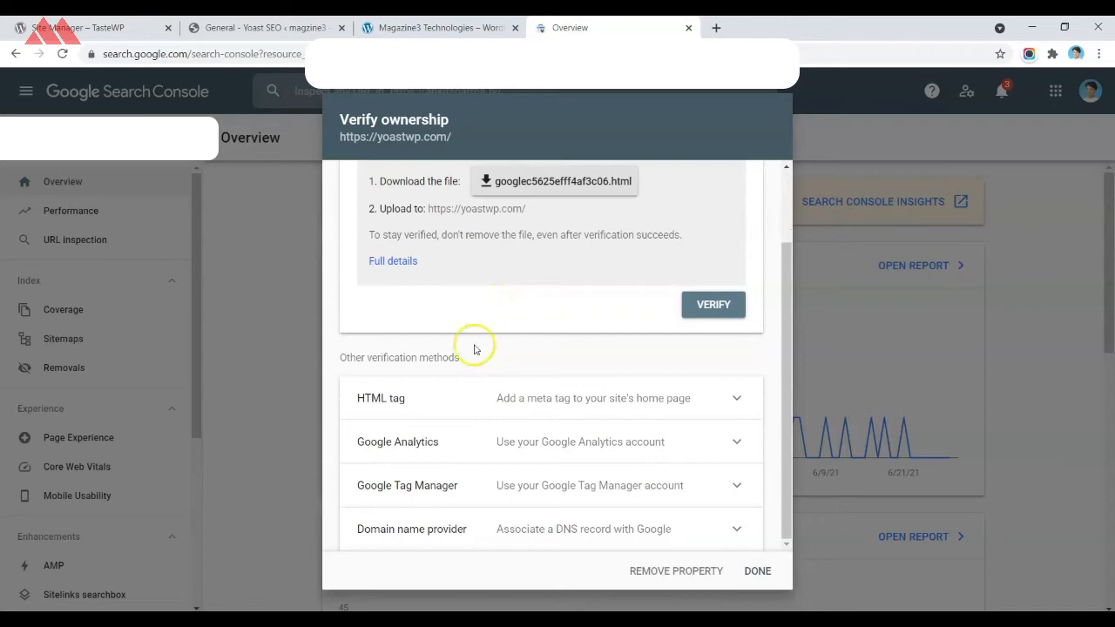
pyautogui.click(381, 403)
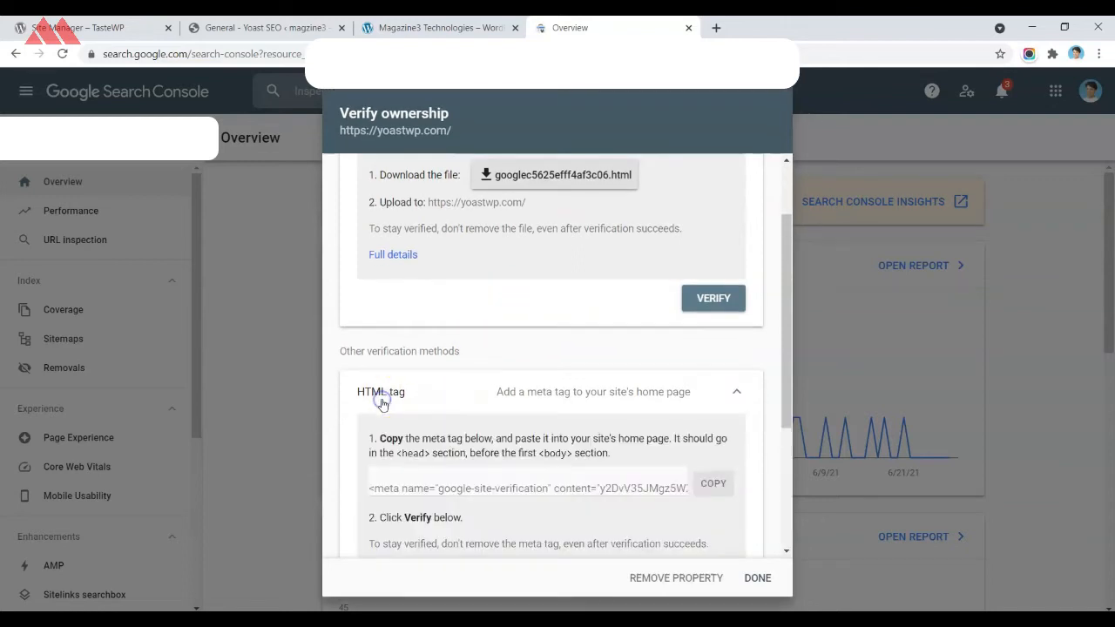
pyautogui.scroll(-1, 453, 405)
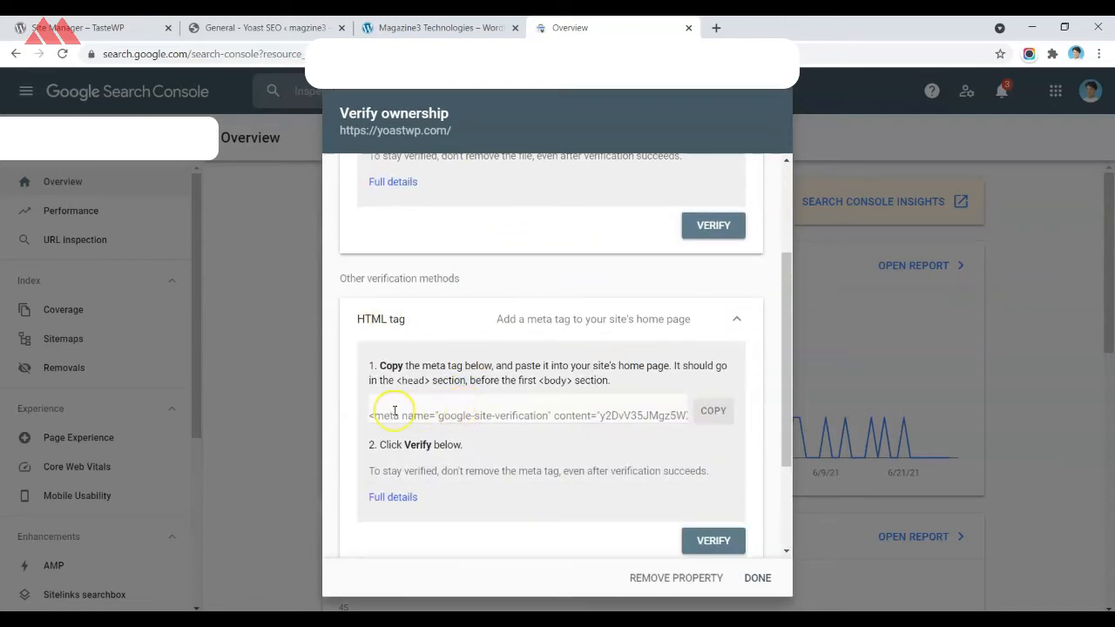
pyautogui.moveTo(370, 416); pyautogui.dragTo(687, 416)
pyautogui.click(710, 411)
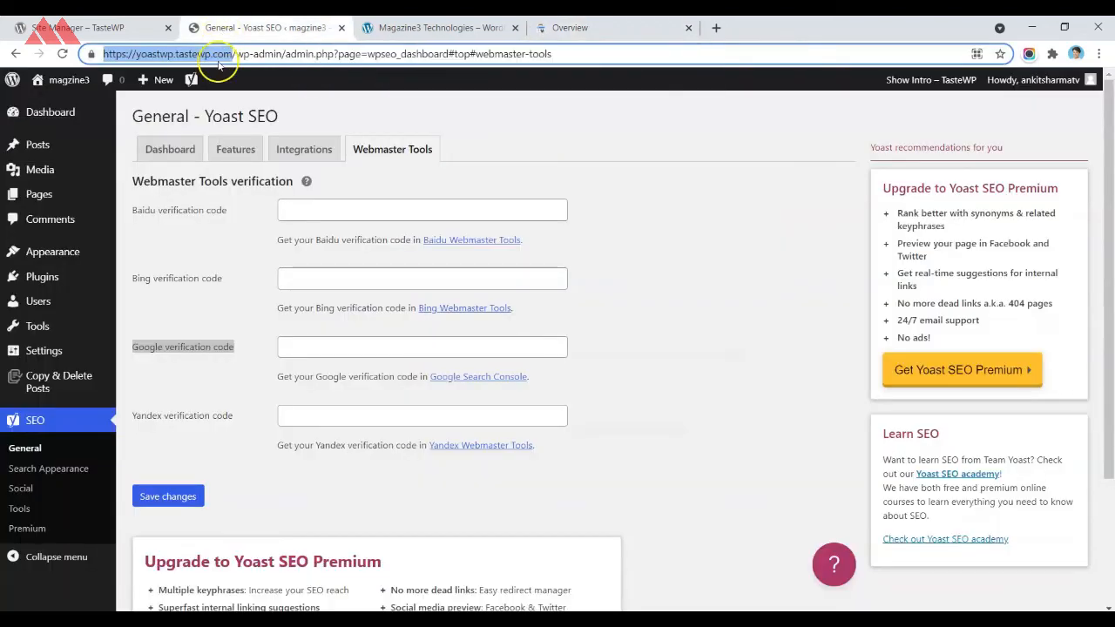
# - Paste the copied meta tag into Yoast SEO's Google verification code field and save the changes
pyautogui.click(300, 345)
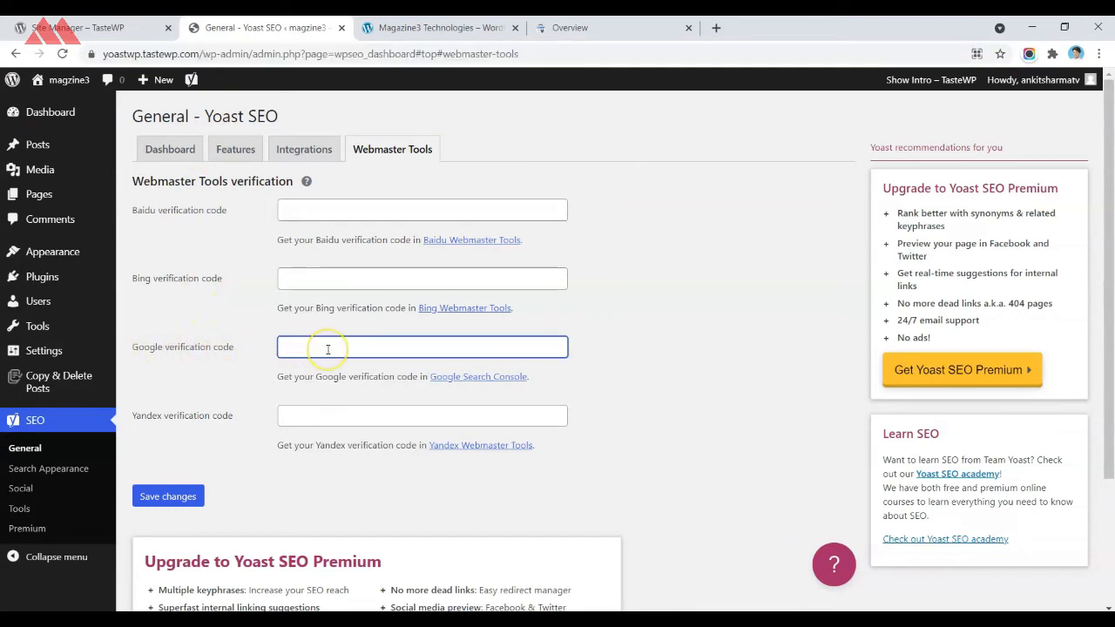
pyautogui.hotkey('ctrl', 'v')
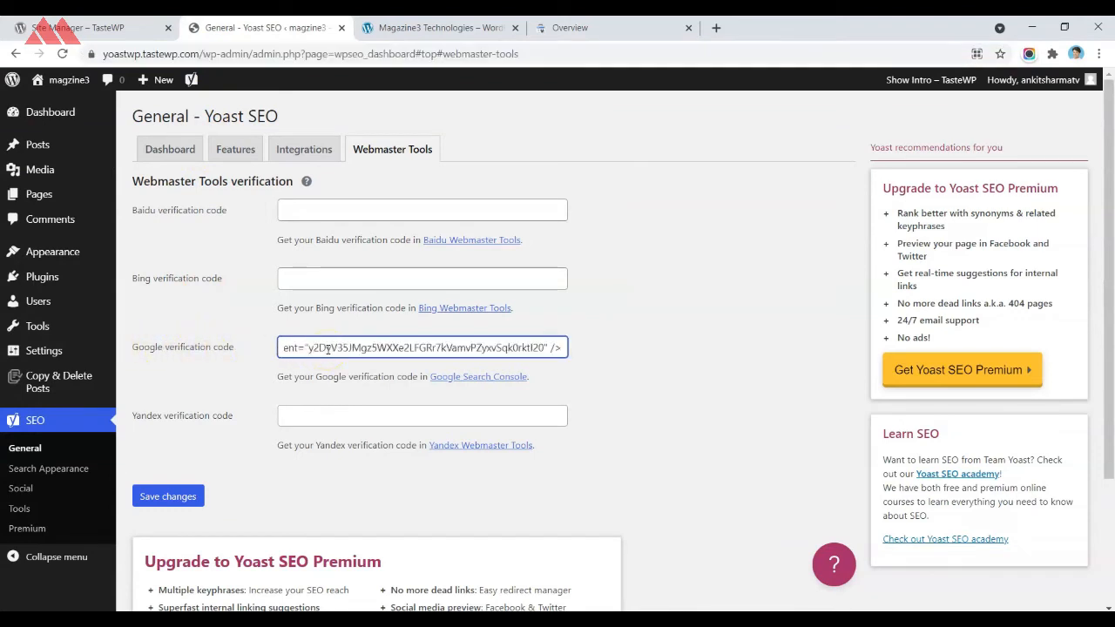
pyautogui.click(146, 503)
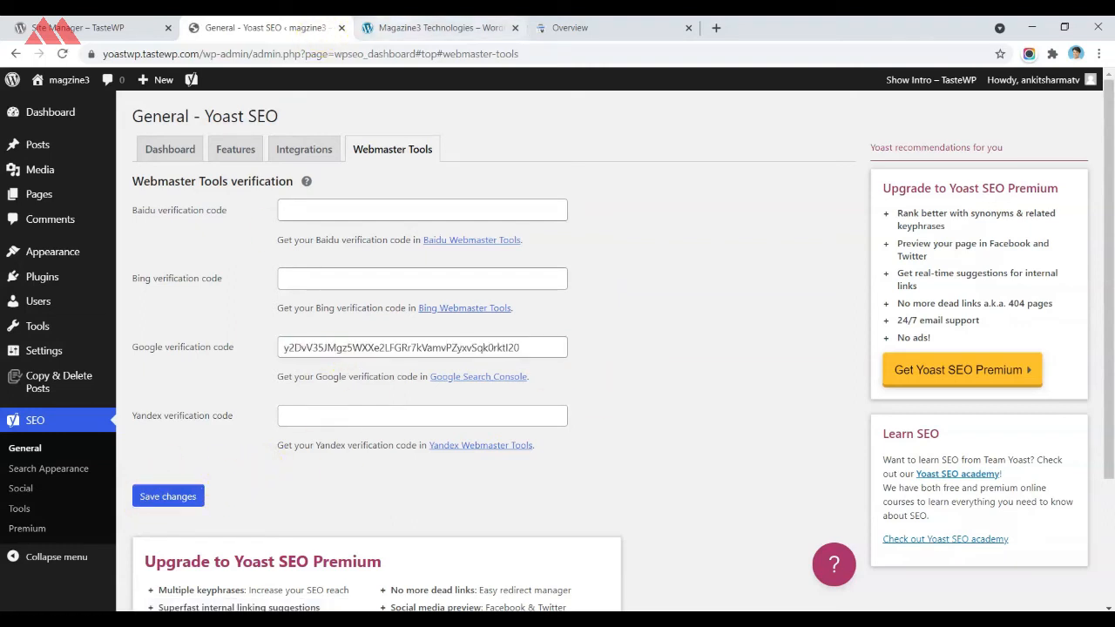
# - Return to Google Search Console and verify ownership of the site with the HTML tag method
pyautogui.click(575, 27)
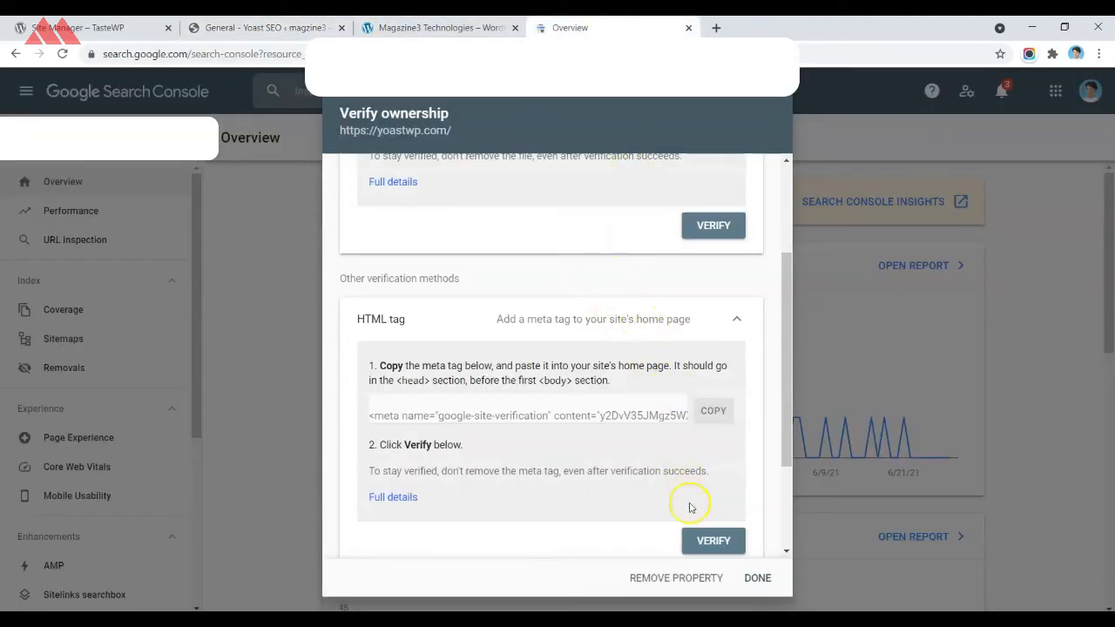
pyautogui.click(714, 538)
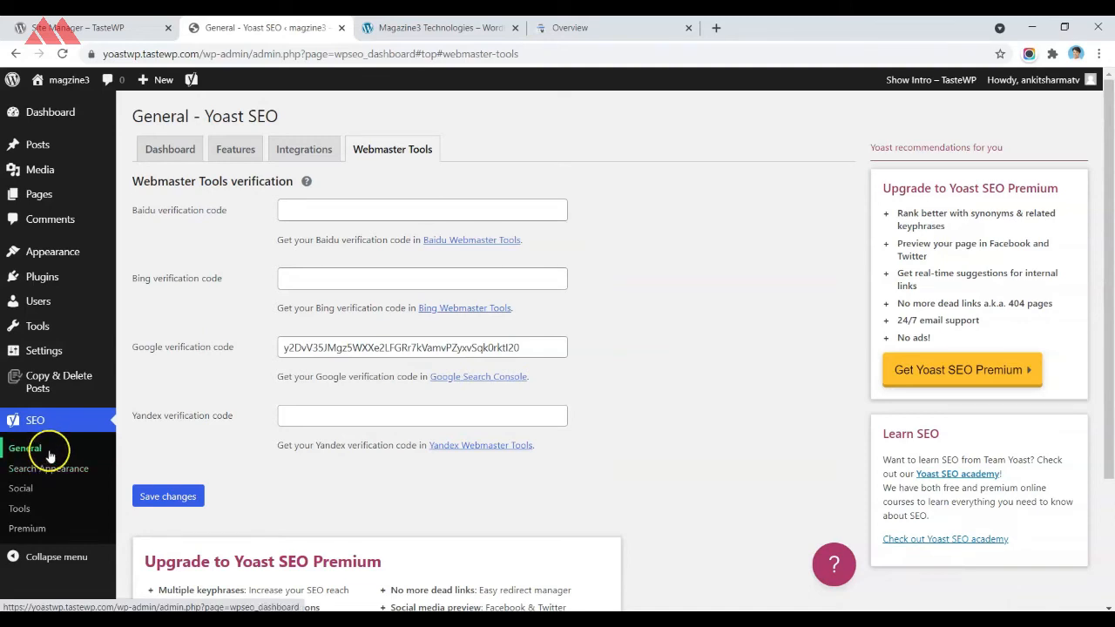
# - Open Yoast SEO's Search Appearance settings and review the title separator and the homepage SEO title variables
pyautogui.click(28, 471)
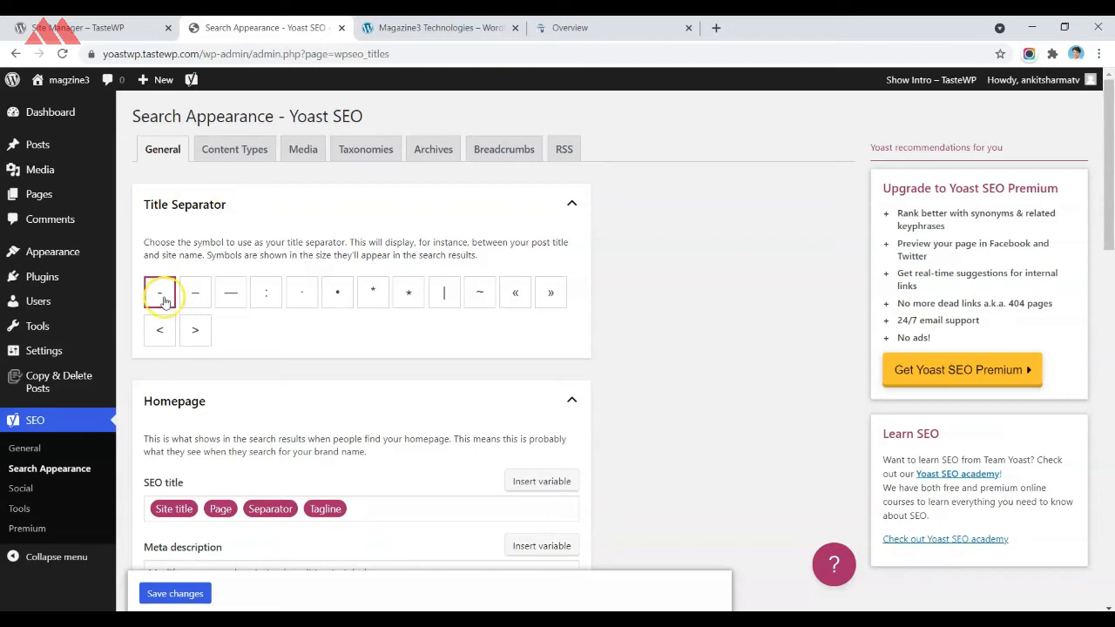
pyautogui.scroll(-3, 228, 322)
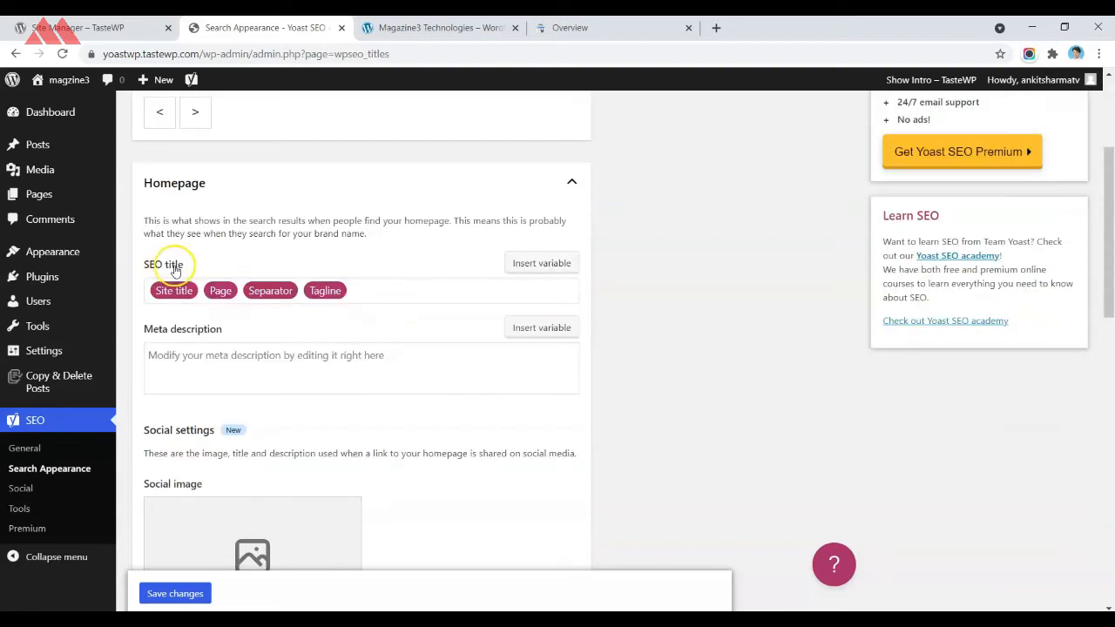
pyautogui.click(407, 294)
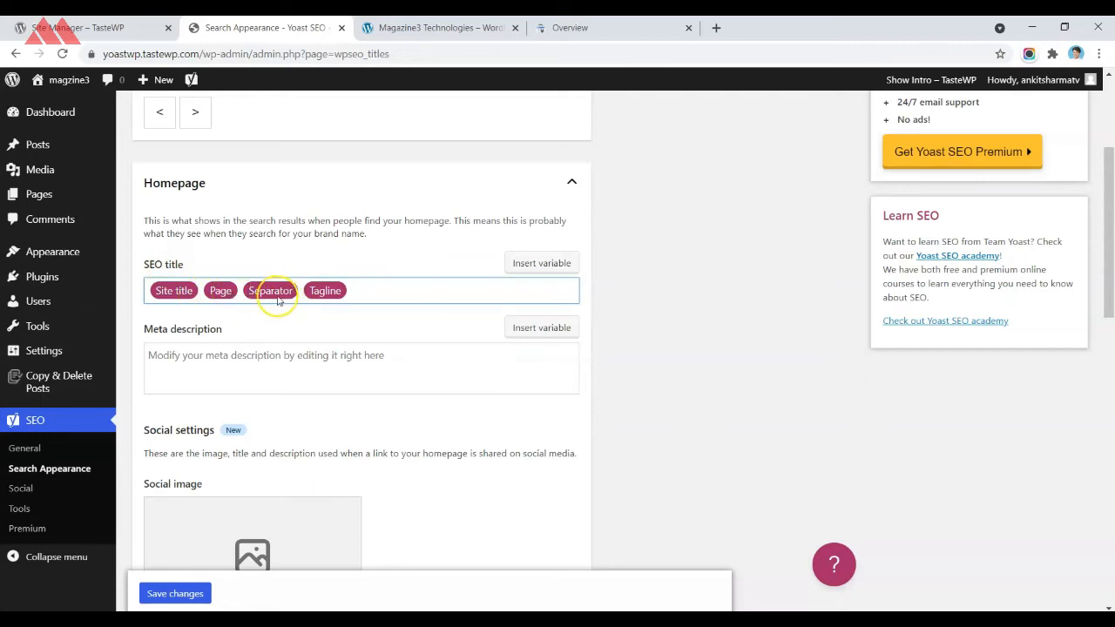
pyautogui.scroll(3, 278, 300)
pyautogui.scroll(-2, 273, 361)
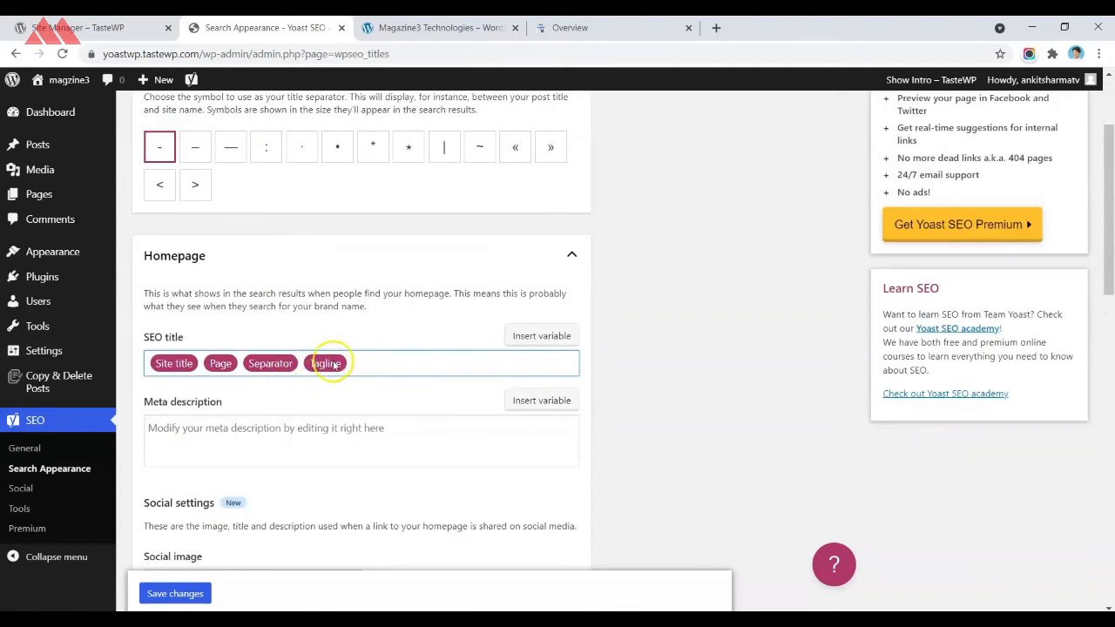
# - Rearrange the homepage SEO title variables in the order Site title, Separator, Tagline, Page
pyautogui.click(391, 366)
pyautogui.press('BackSpace')
pyautogui.press('BackSpace')
pyautogui.press('BackSpace')
pyautogui.press('BackSpace')
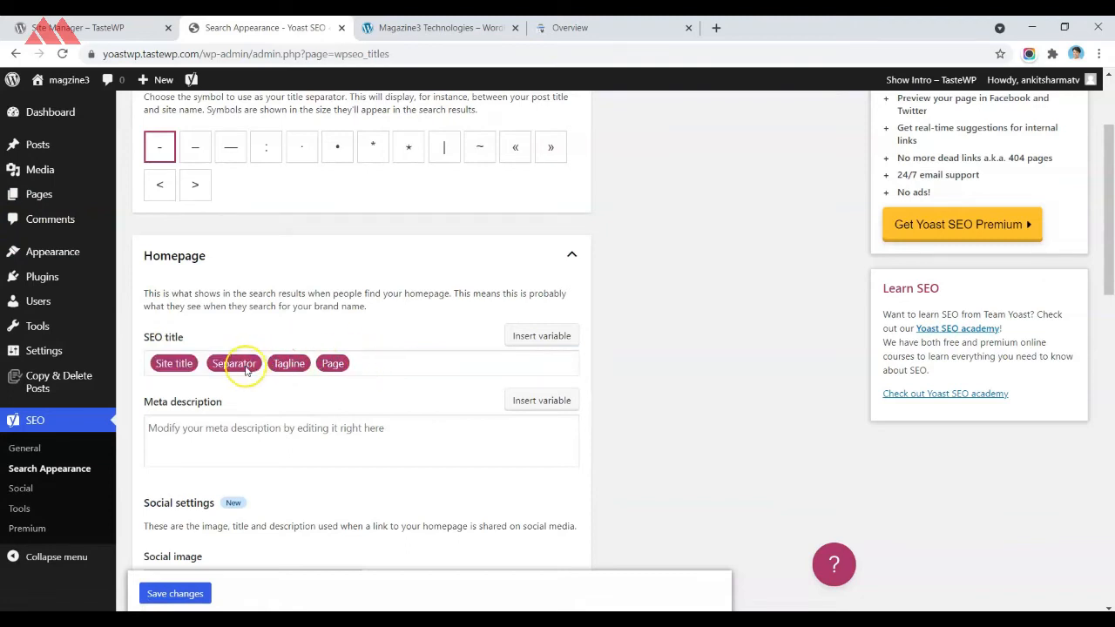
# - Insert the Excerpt variable into the homepage meta description
pyautogui.moveTo(40, 199)
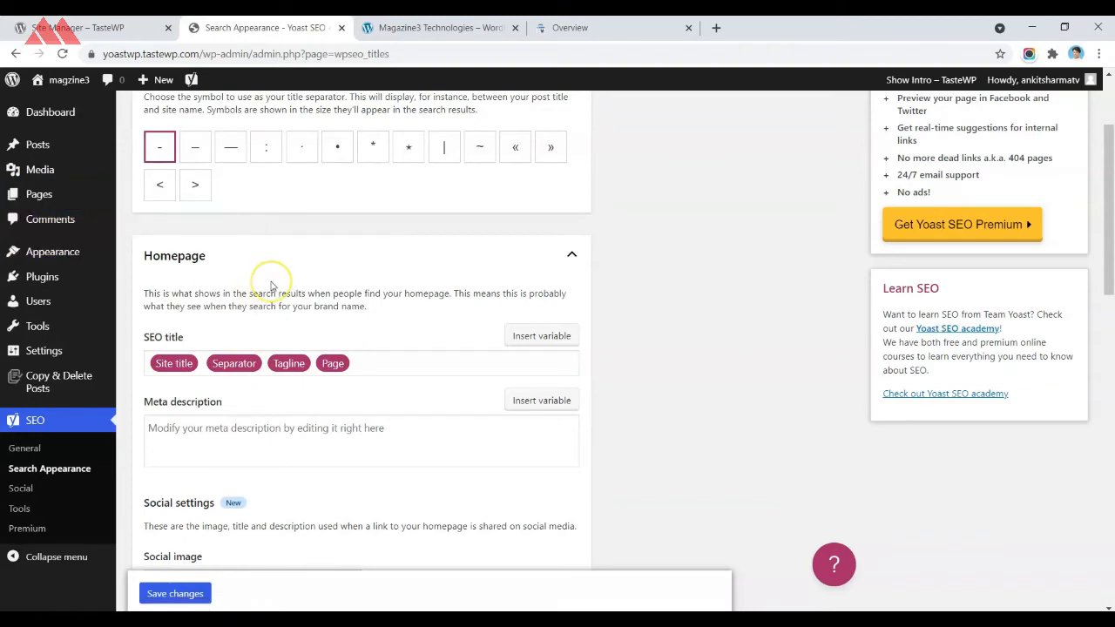
pyautogui.scroll(-3, 401, 331)
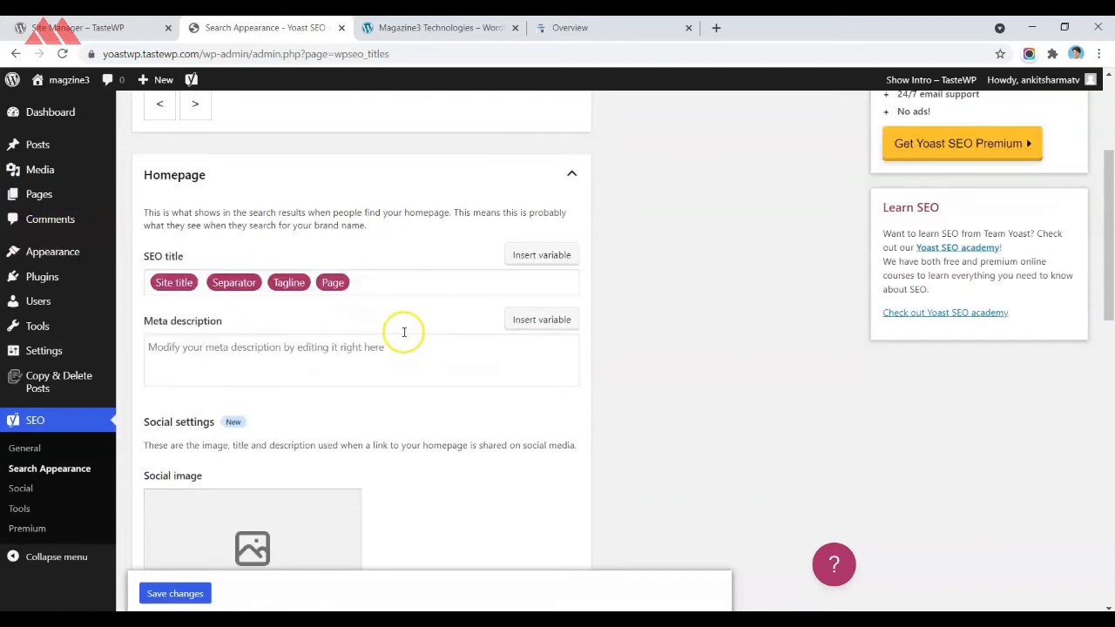
pyautogui.click(179, 217)
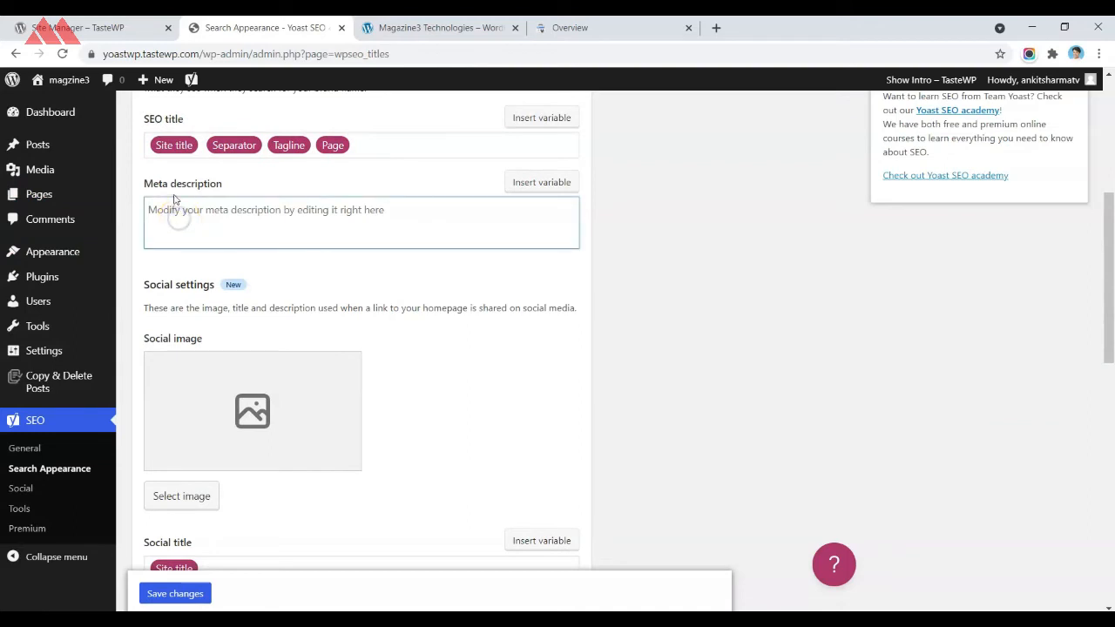
pyautogui.click(527, 183)
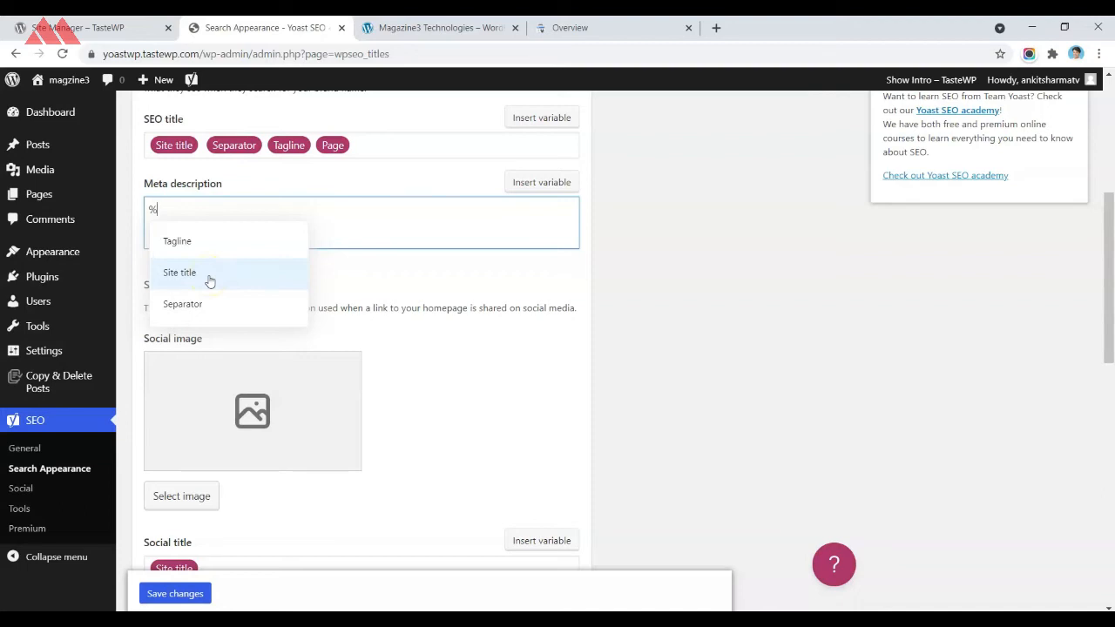
pyautogui.scroll(1, 209, 281)
pyautogui.write('e')
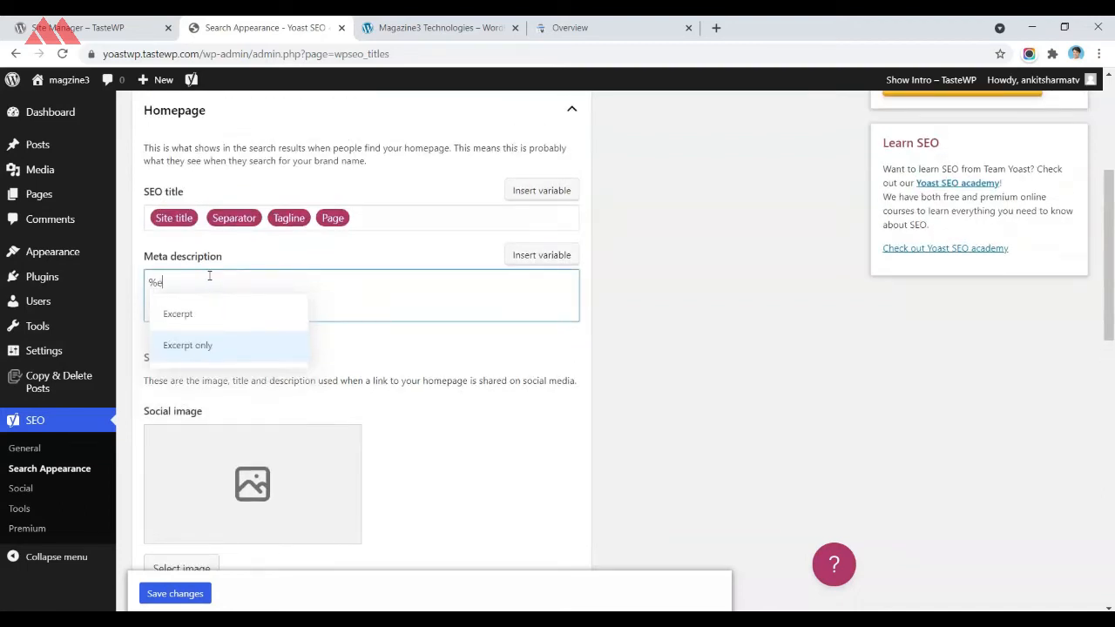
pyautogui.write('x')
pyautogui.click(194, 308)
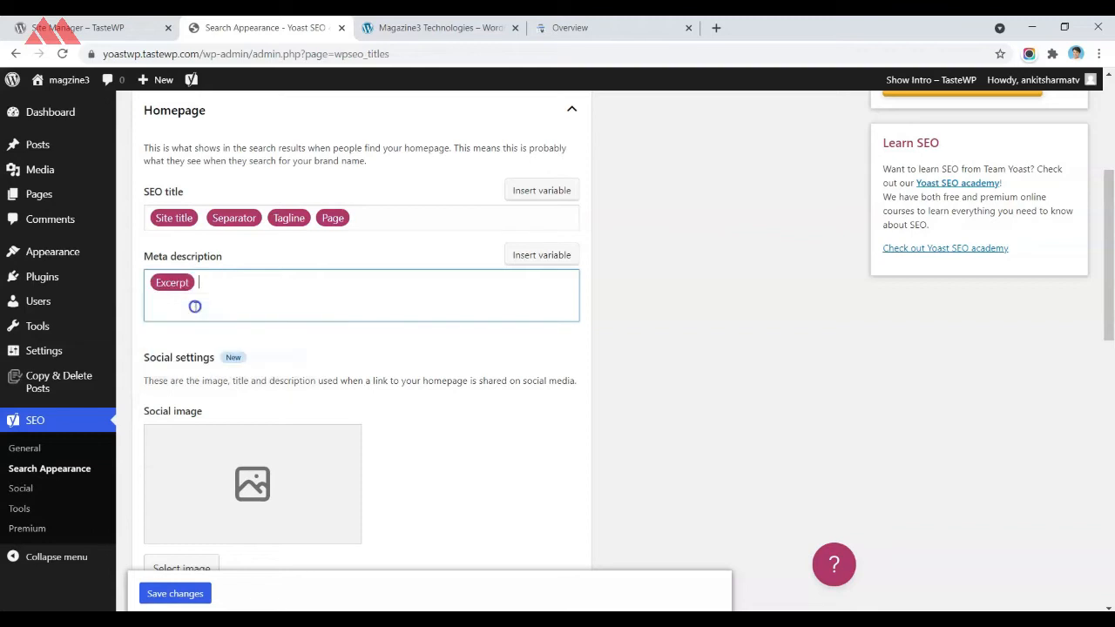
# - Add the Separator and Site title variables after Excerpt in the homepage meta description
pyautogui.click(353, 305)
pyautogui.write('%')
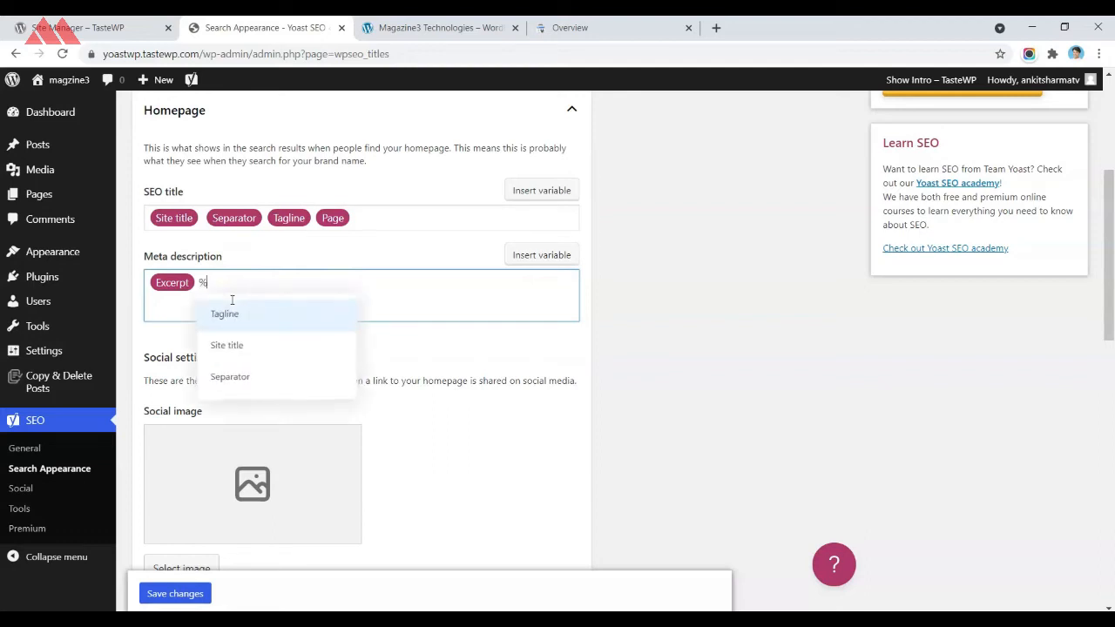
pyautogui.click(240, 348)
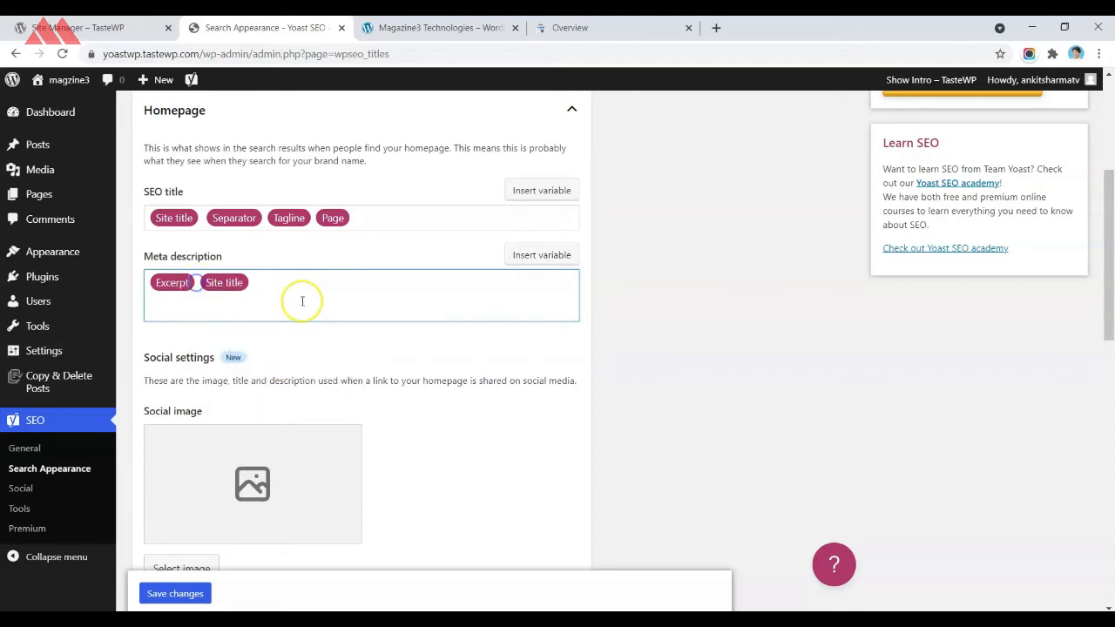
pyautogui.write('%se')
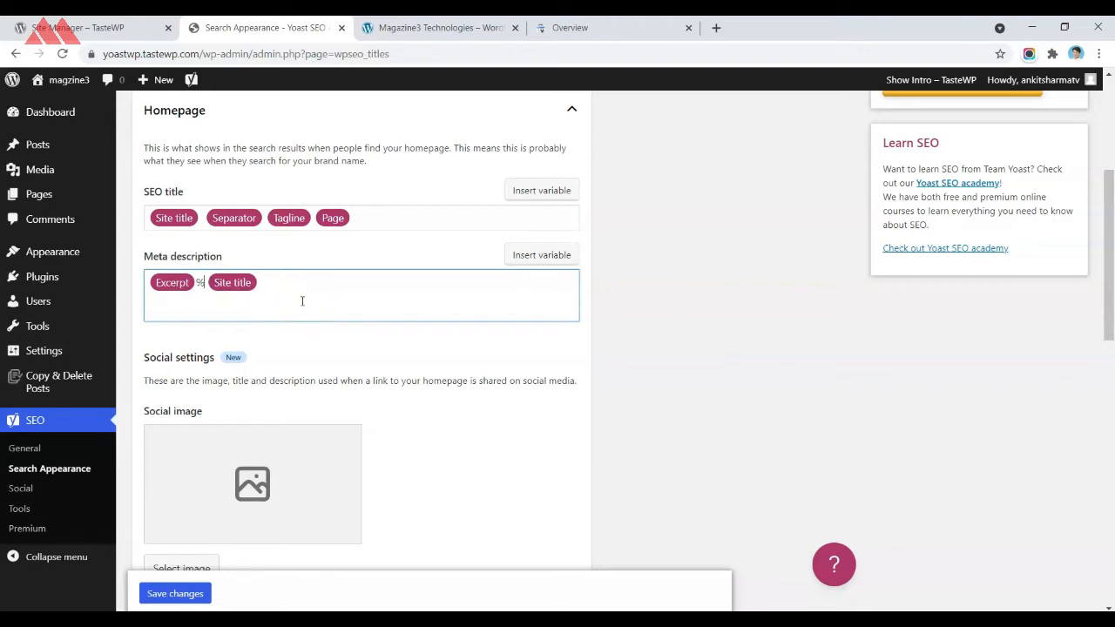
pyautogui.click(302, 304)
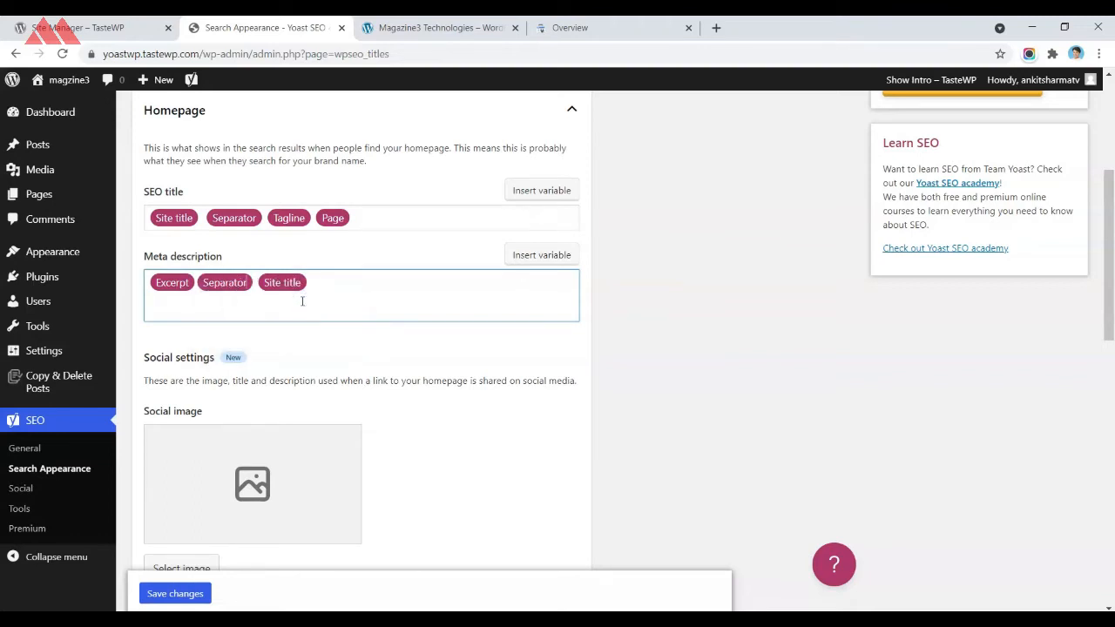
pyautogui.click(362, 291)
pyautogui.click(473, 375)
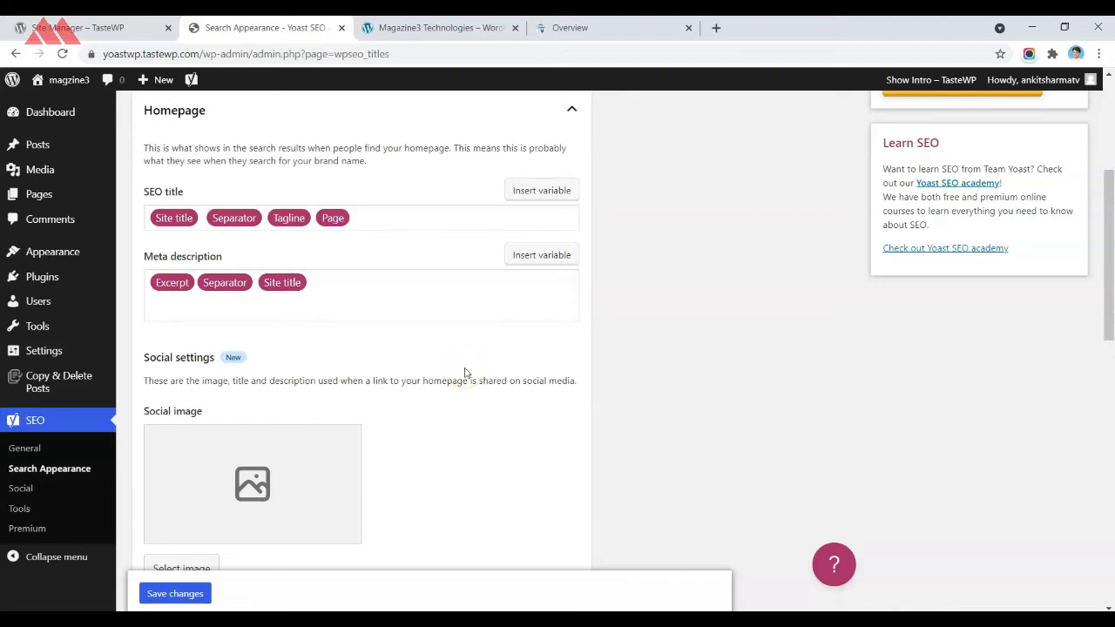
# - Upload the 200 by 200 pixel logo New-Project-8.png and set it as the homepage social image
pyautogui.scroll(-2, 465, 374)
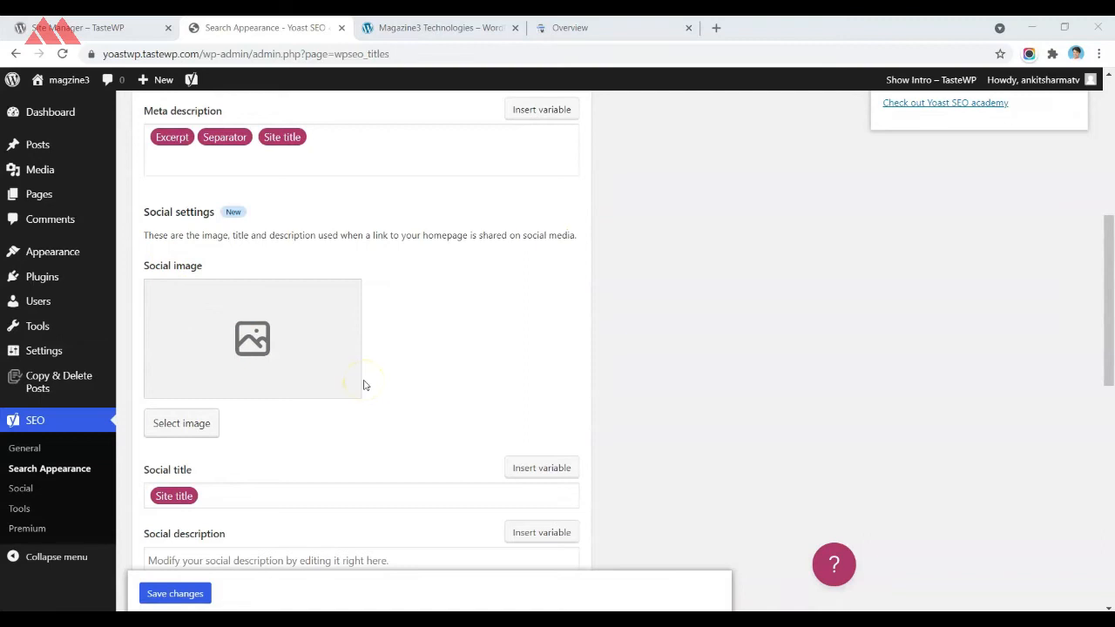
pyautogui.click(209, 433)
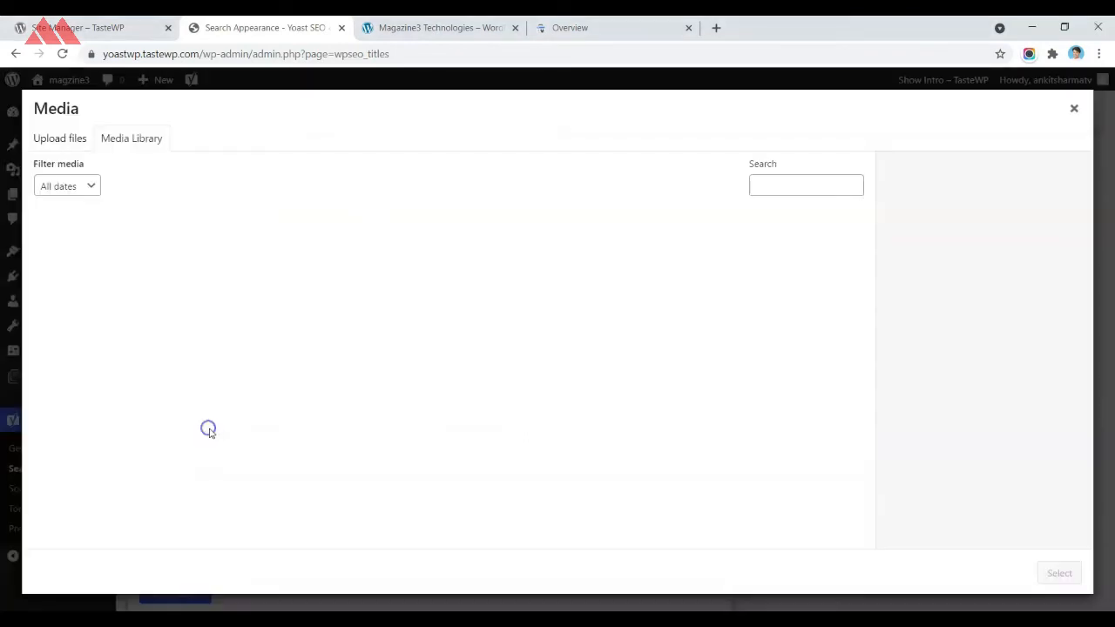
pyautogui.click(76, 218)
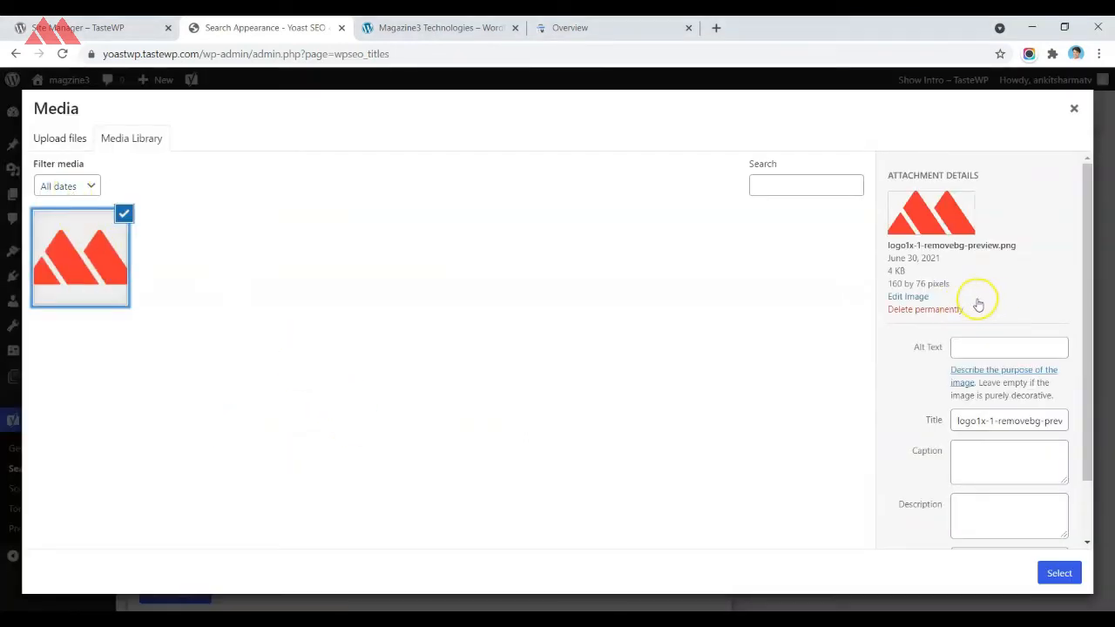
pyautogui.click(65, 139)
pyautogui.click(530, 348)
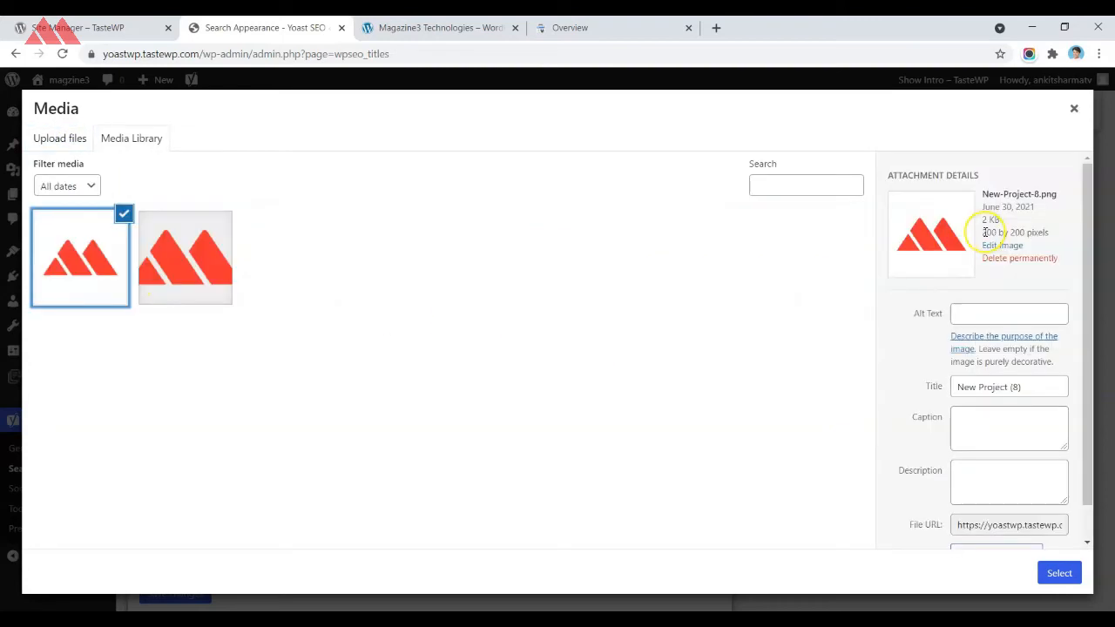
pyautogui.moveTo(985, 231); pyautogui.dragTo(1027, 233)
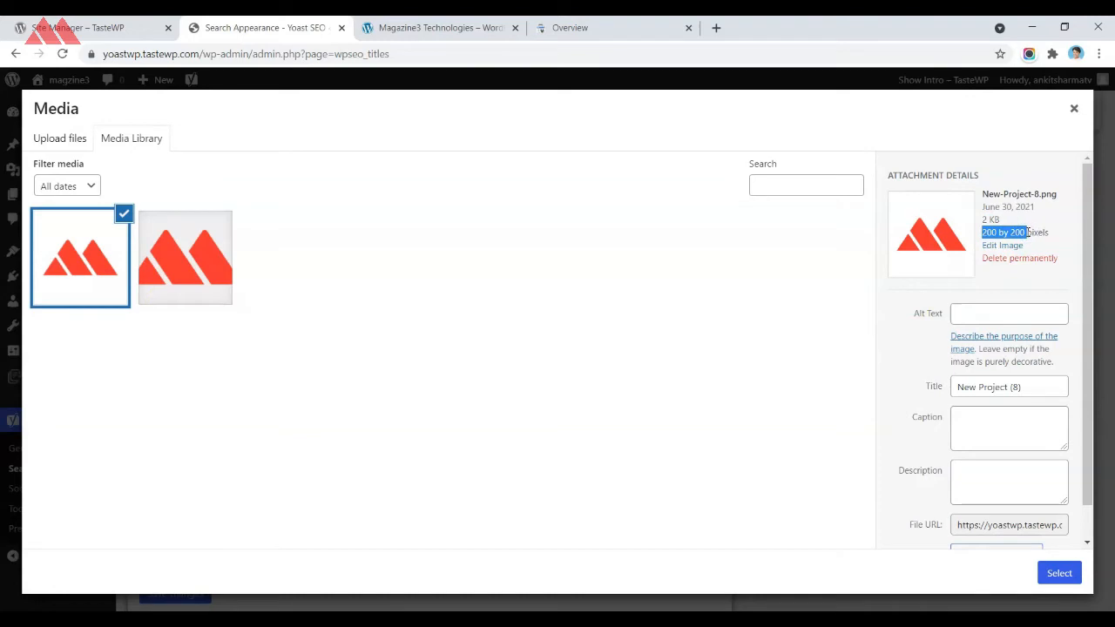
pyautogui.click(1054, 571)
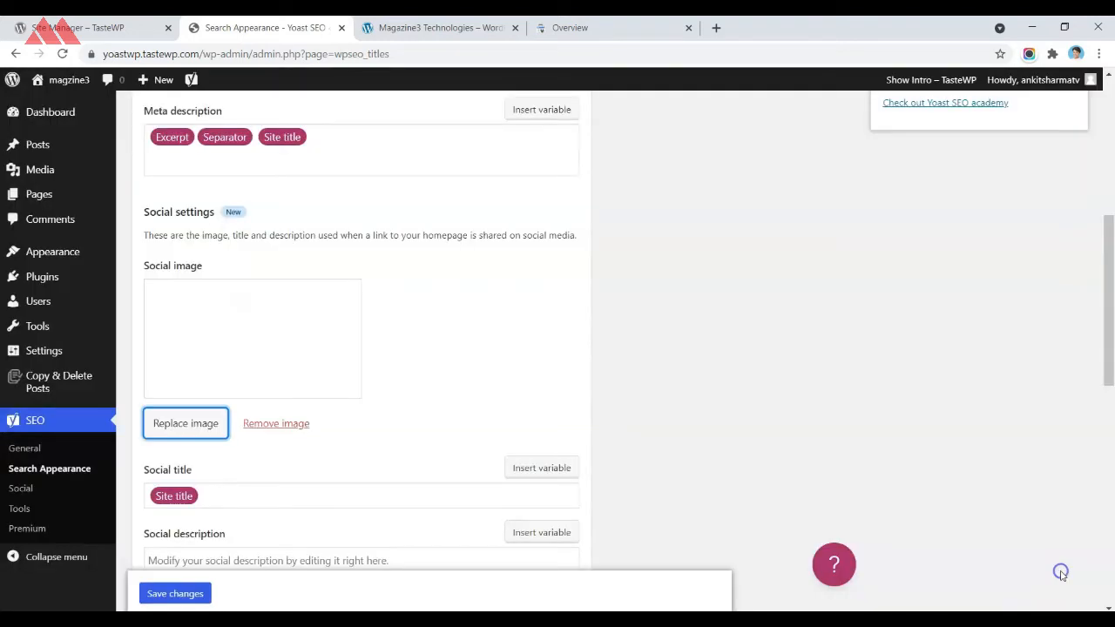
# - Review the Knowledge Graph type, organization name and logo, keeping Organization, and save the general search appearance settings
pyautogui.scroll(-3, 485, 219)
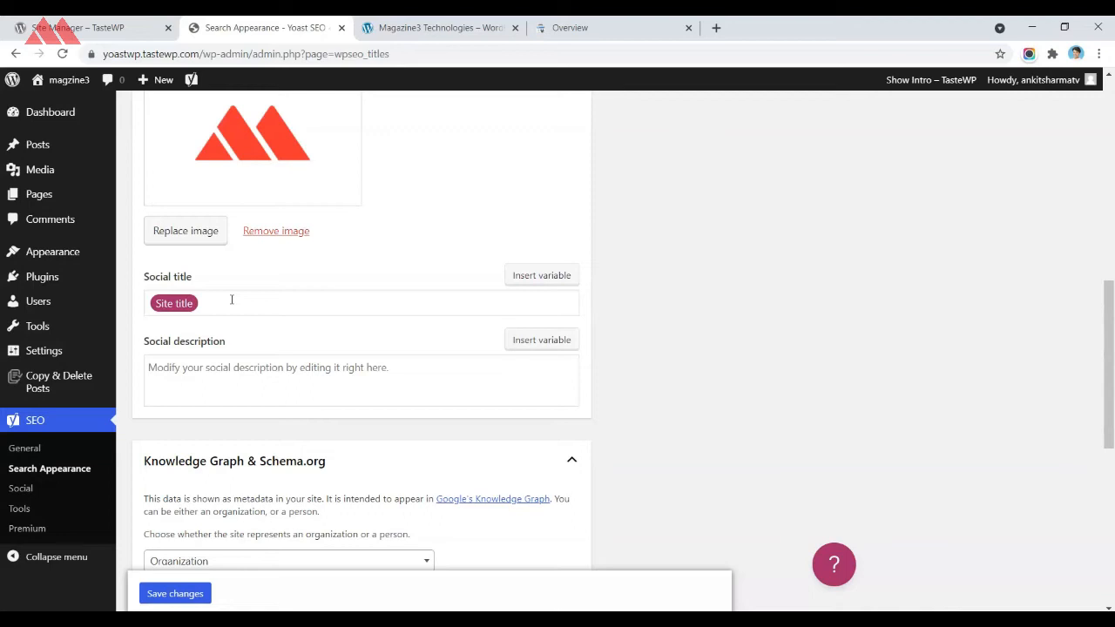
pyautogui.scroll(-3, 485, 316)
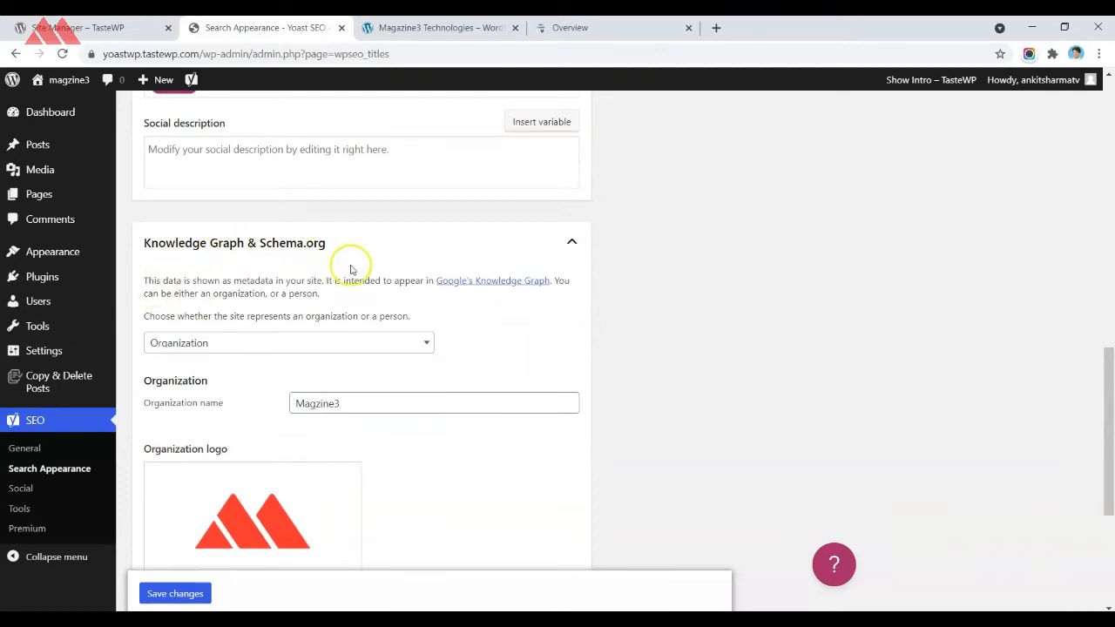
pyautogui.scroll(-2, 361, 264)
pyautogui.click(228, 198)
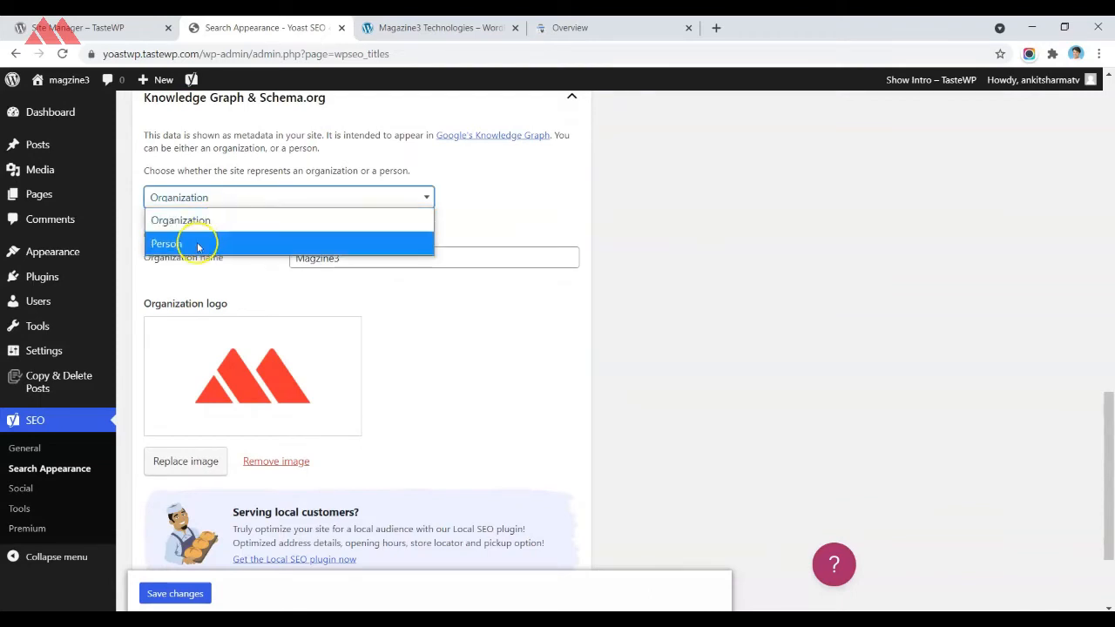
pyautogui.click(482, 207)
pyautogui.click(363, 261)
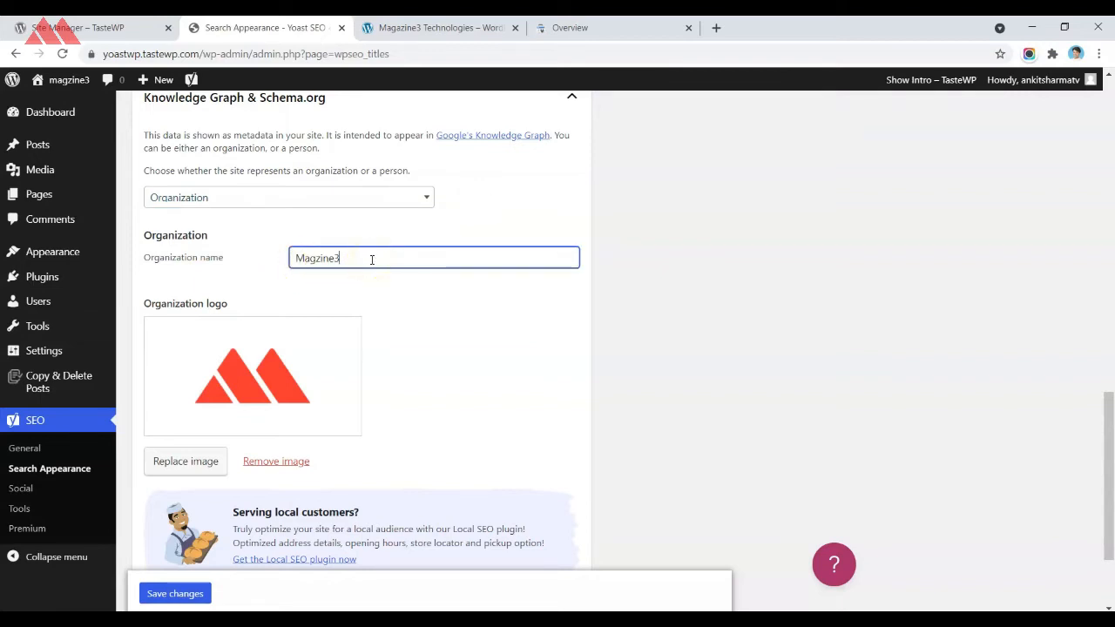
pyautogui.scroll(-3, 444, 274)
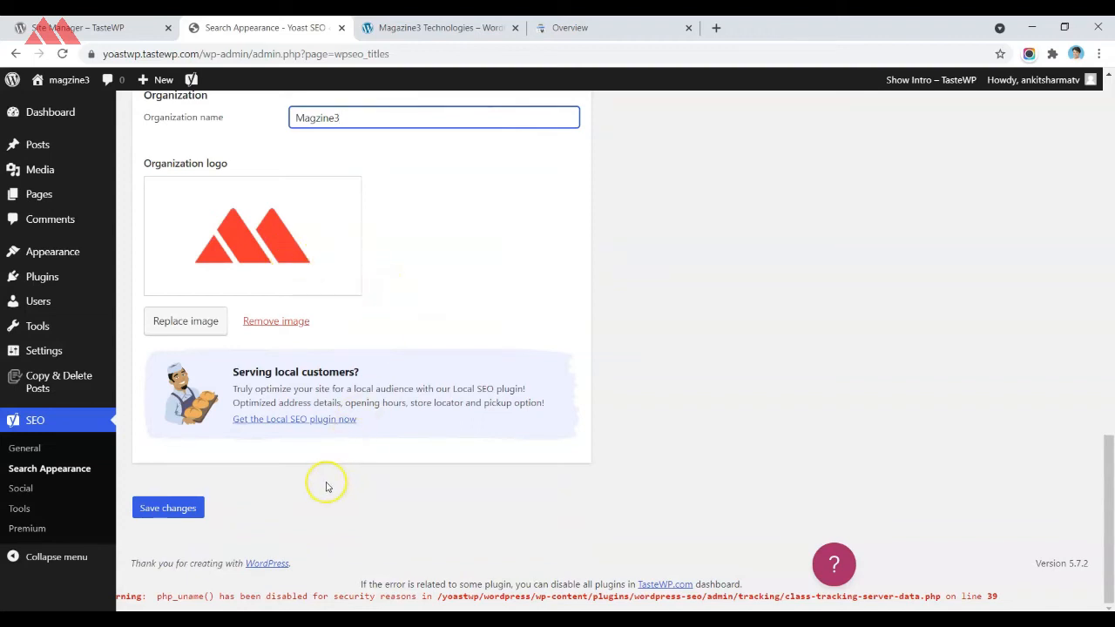
pyautogui.click(168, 508)
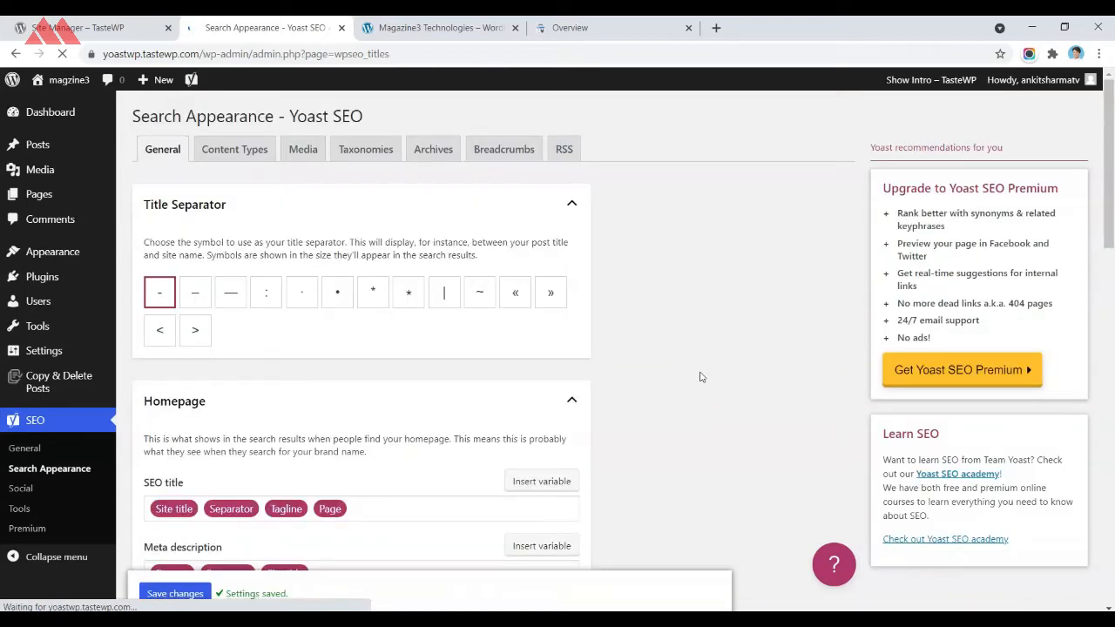
# - Open the content type settings and switch the SEO settings for Posts off and back on
pyautogui.click(223, 159)
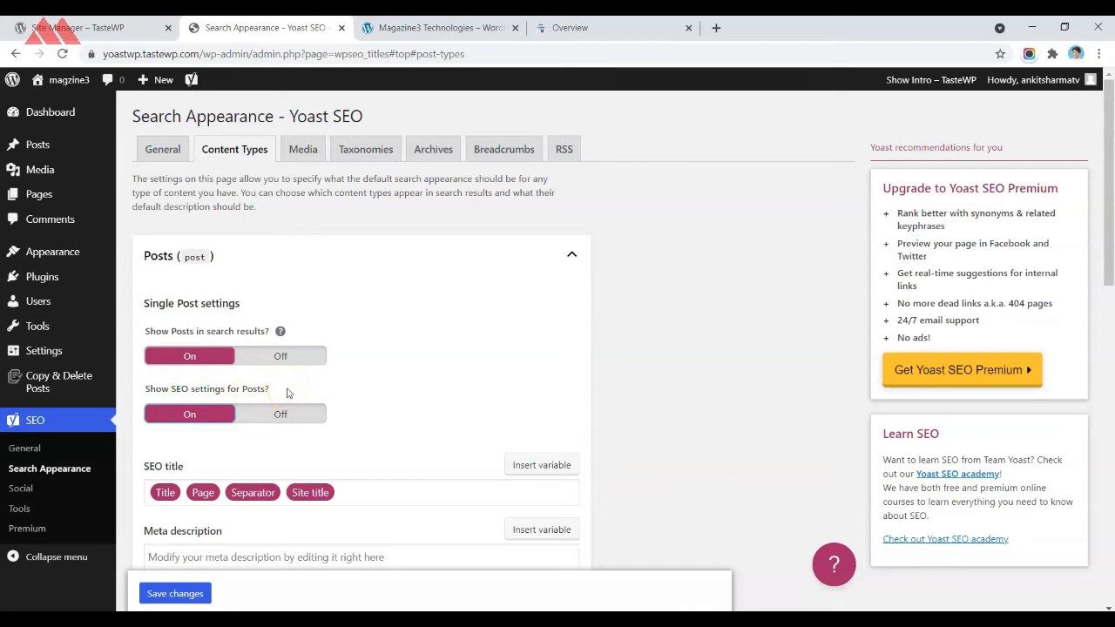
pyautogui.click(270, 413)
pyautogui.scroll(-3, 427, 382)
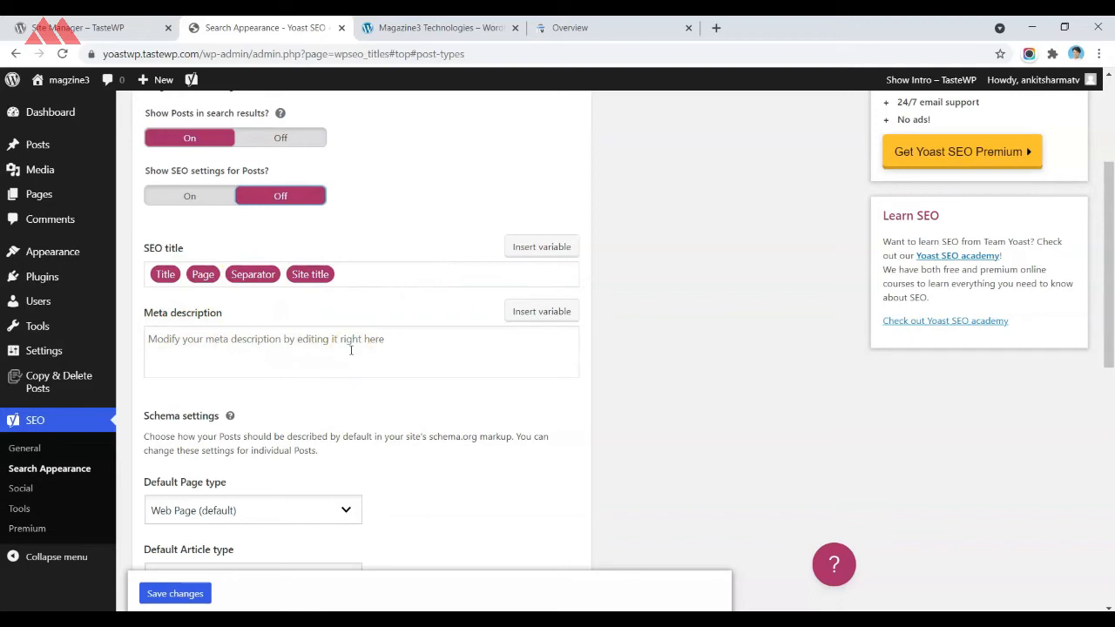
pyautogui.click(190, 195)
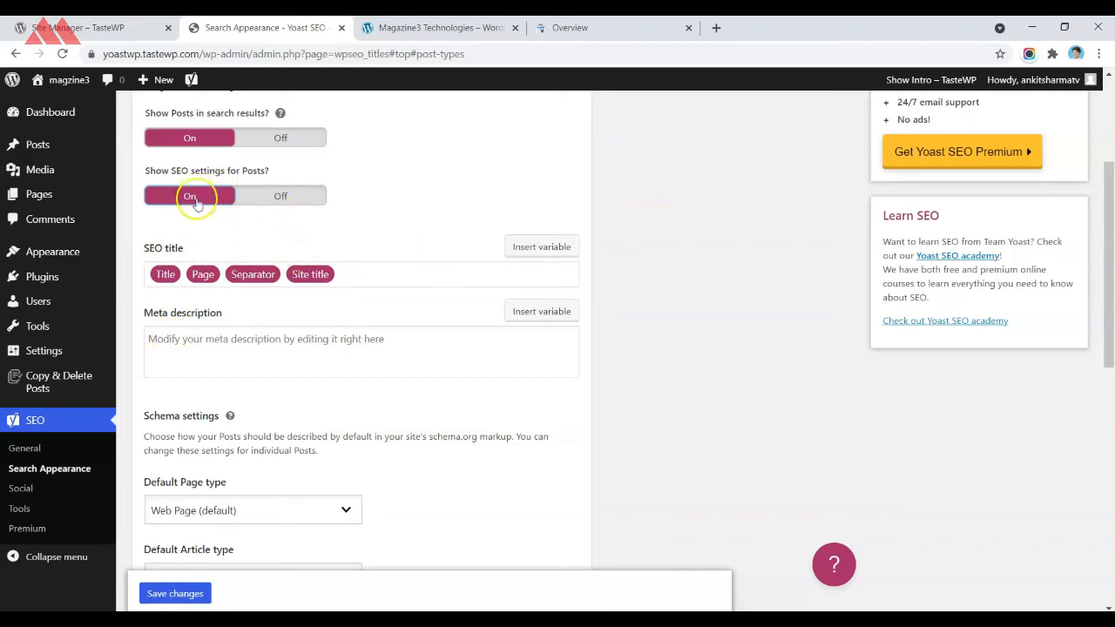
pyautogui.click(369, 353)
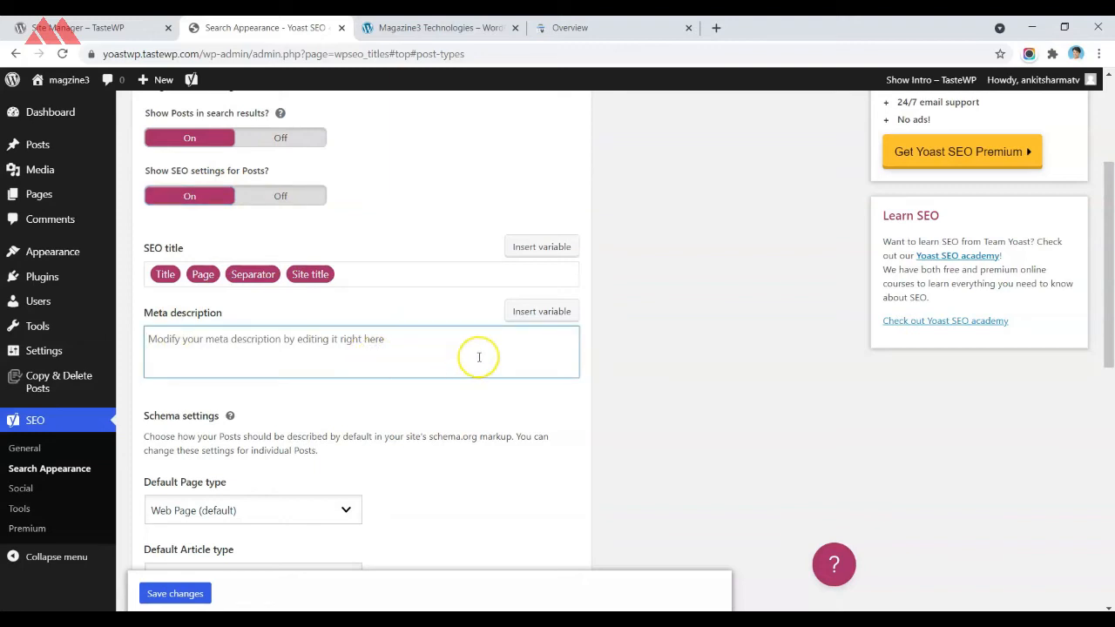
# - Review the schema type options for Posts, keeping Web Page as the default page type and Article as the default article type
pyautogui.scroll(-3, 473, 353)
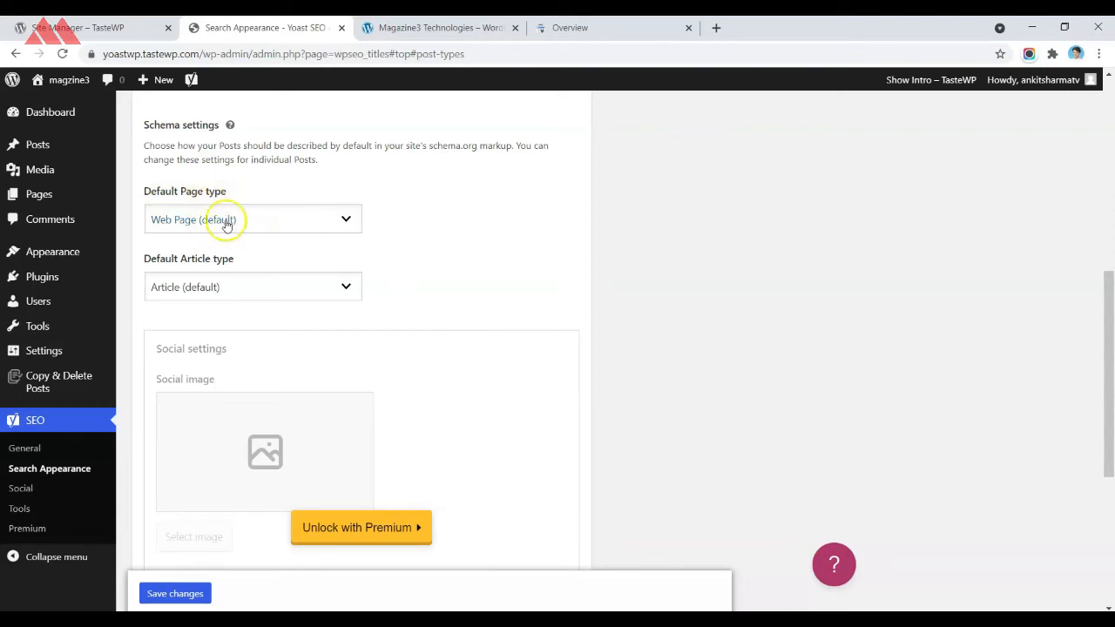
pyautogui.click(297, 229)
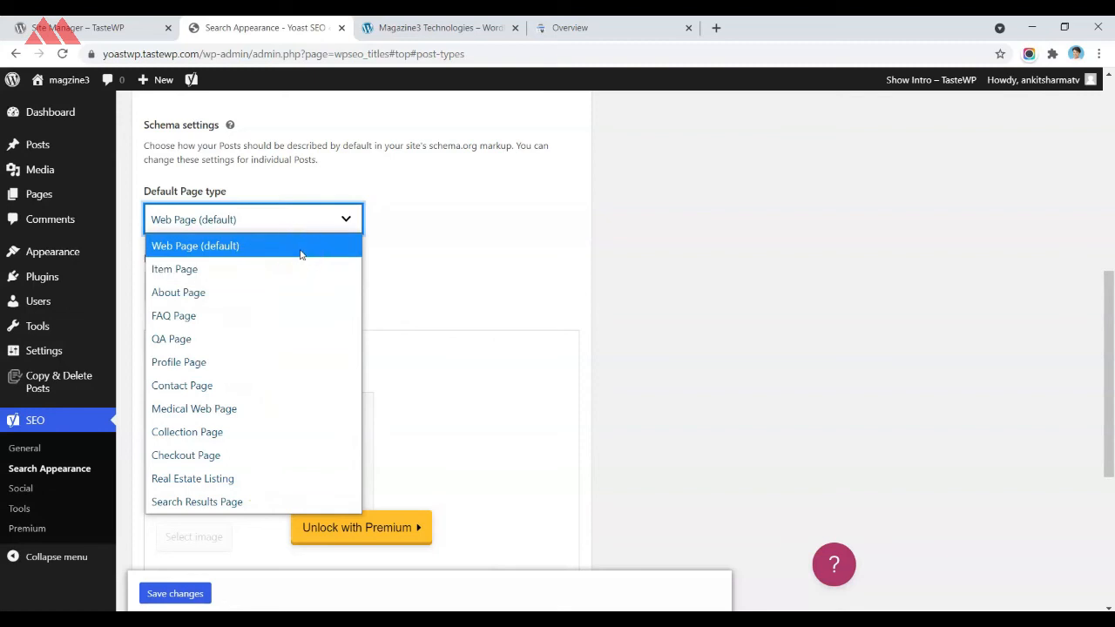
pyautogui.click(183, 247)
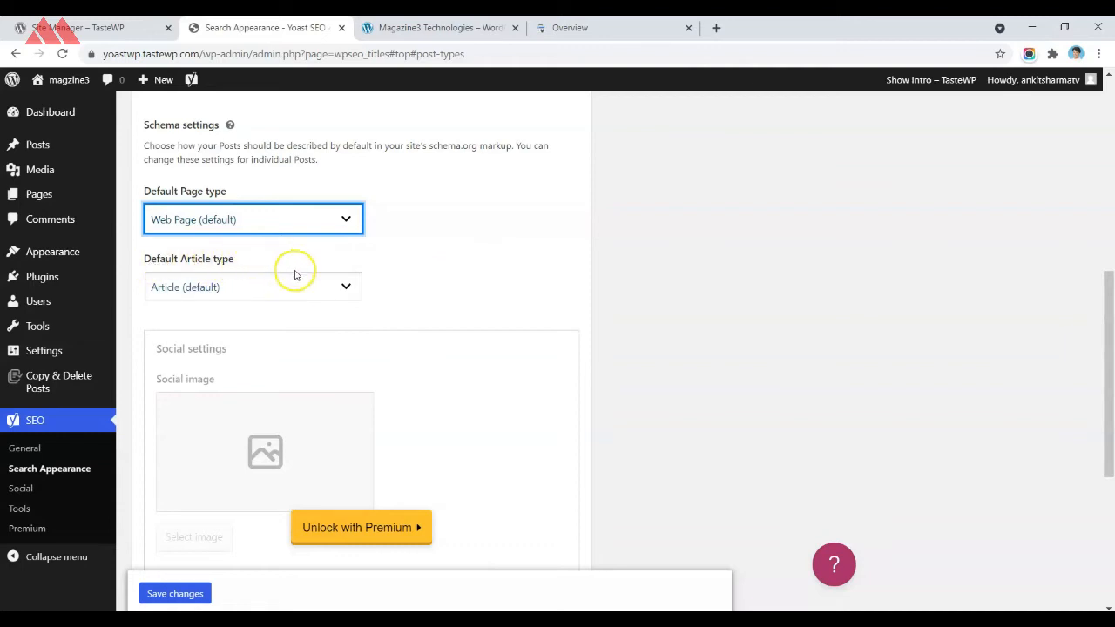
pyautogui.click(345, 294)
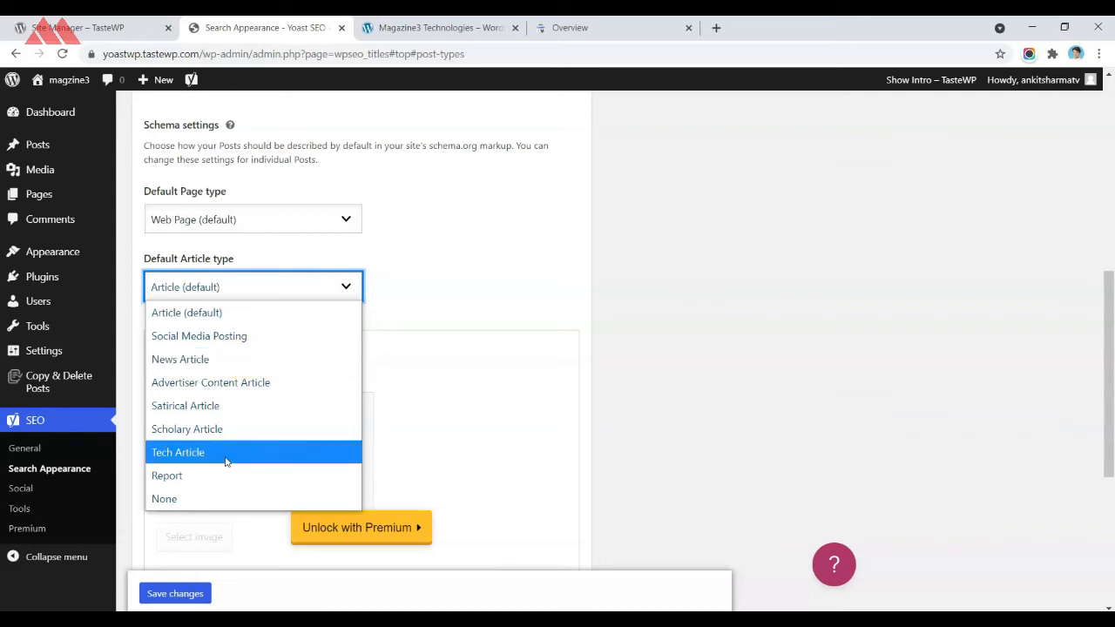
pyautogui.click(190, 461)
pyautogui.click(172, 297)
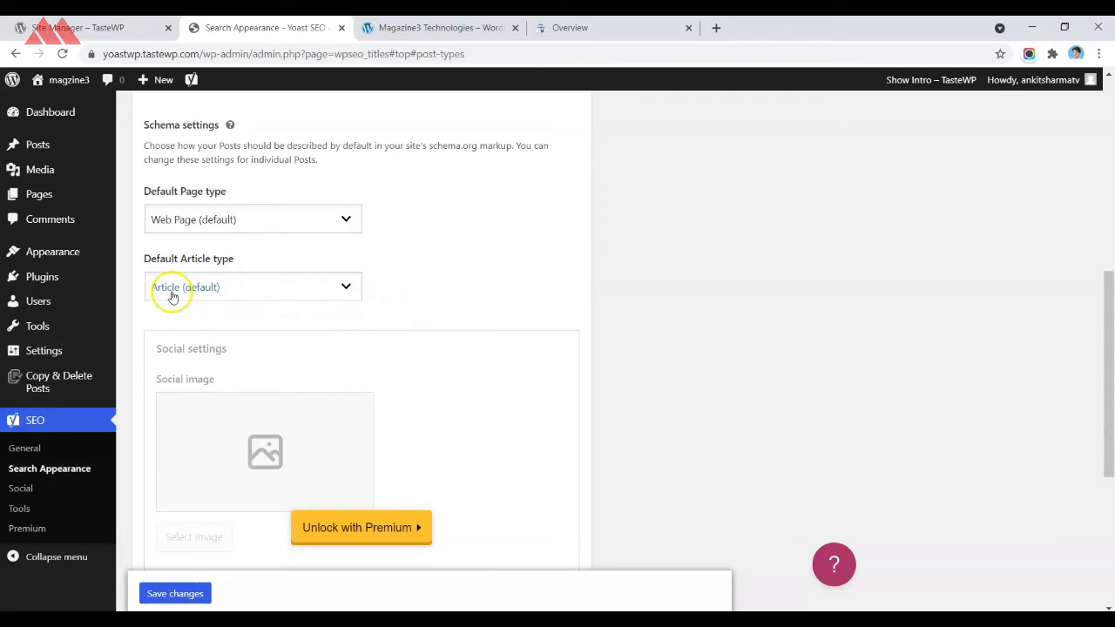
# - Expand the Pages section, review its search result, title and schema settings, and save the content type settings
pyautogui.scroll(-2, 623, 350)
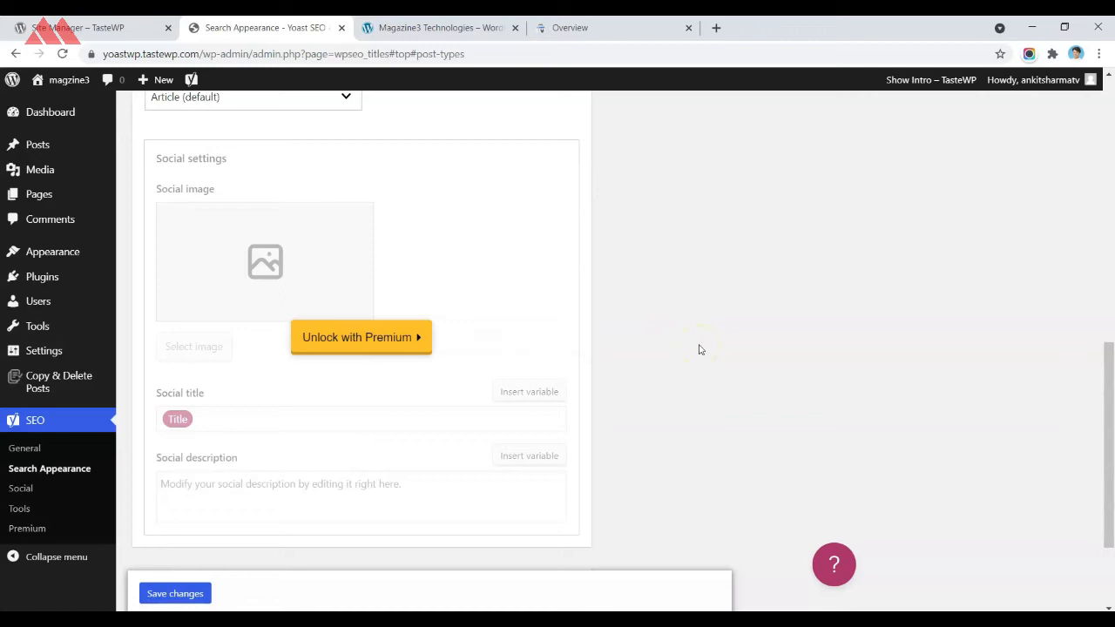
pyautogui.scroll(-2, 694, 343)
pyautogui.click(573, 433)
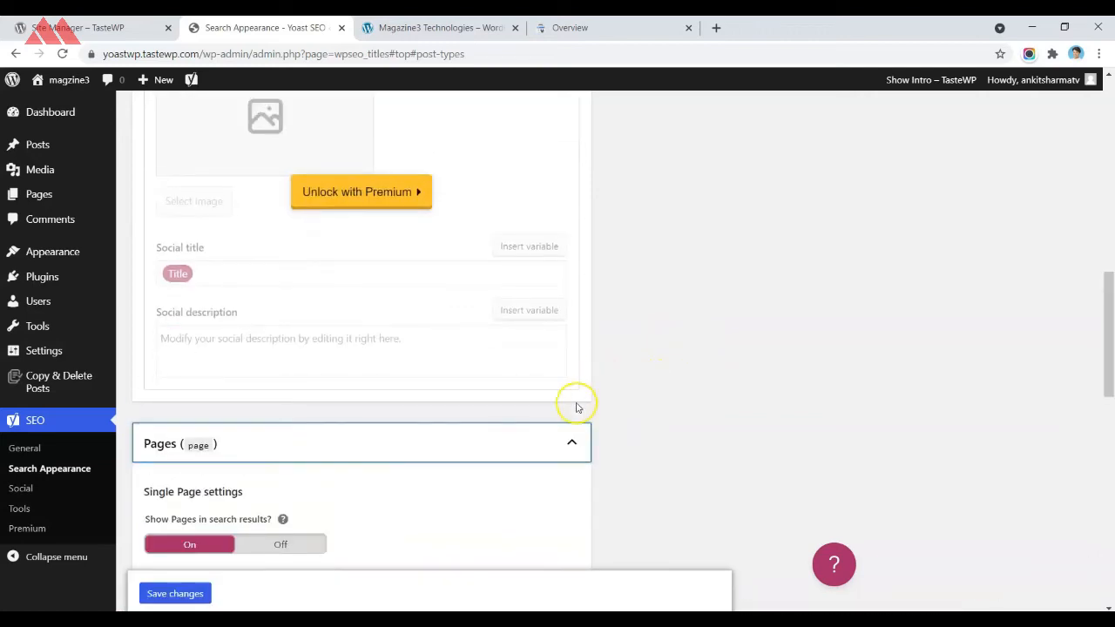
pyautogui.scroll(-2, 575, 365)
pyautogui.scroll(-1, 694, 325)
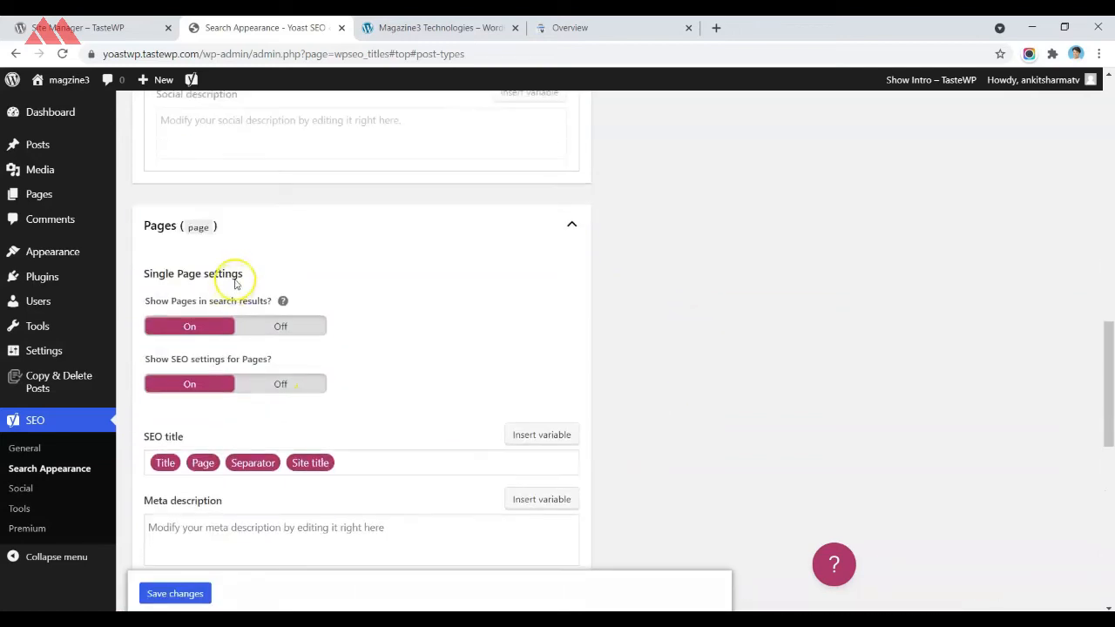
pyautogui.scroll(-6, 261, 272)
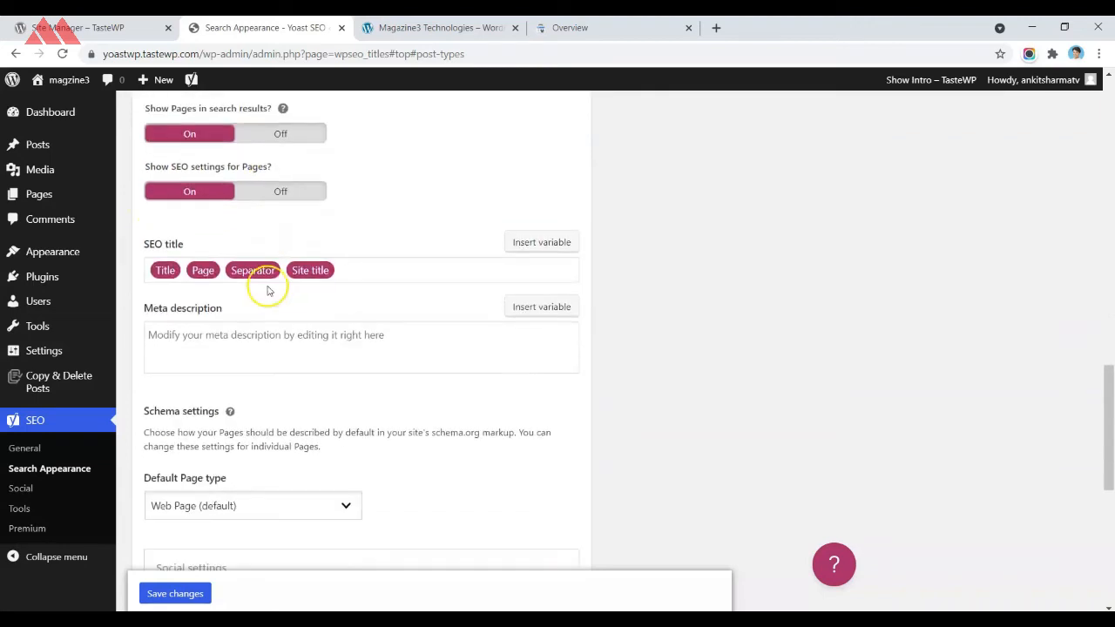
pyautogui.scroll(-2, 266, 293)
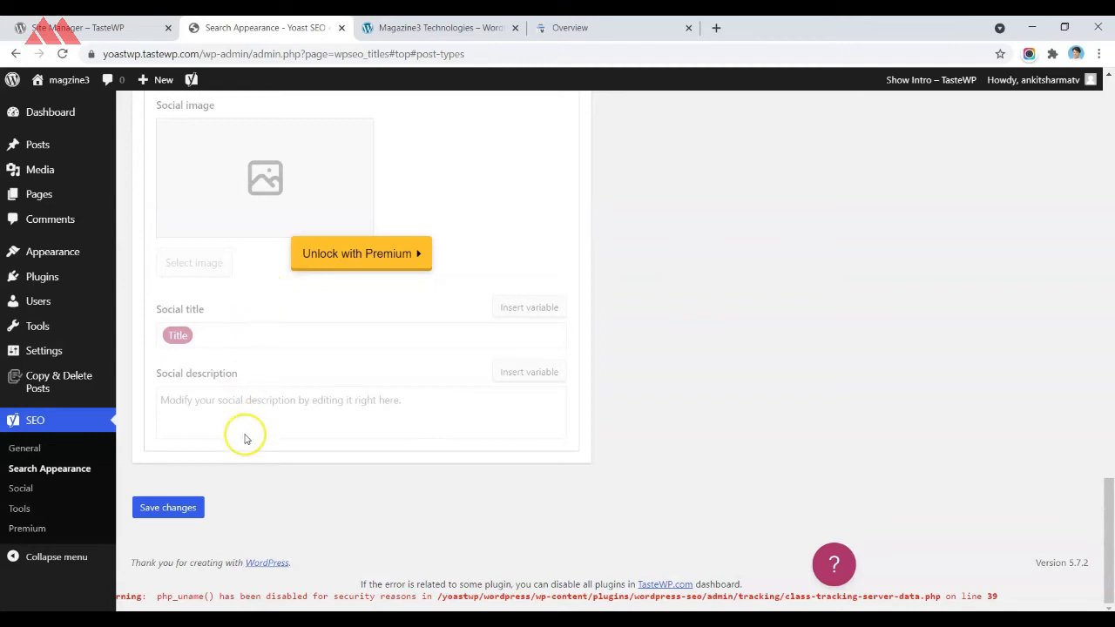
pyautogui.click(187, 509)
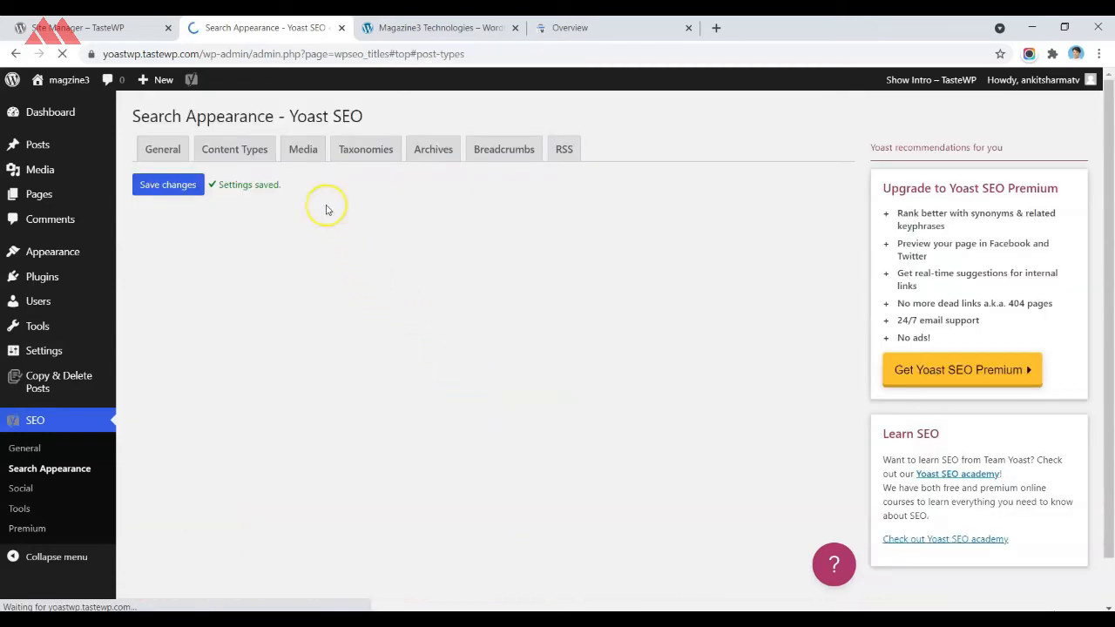
# - Review the attachment URL redirect in the Media settings and the category and category URL options in the Taxonomies settings
pyautogui.click(303, 150)
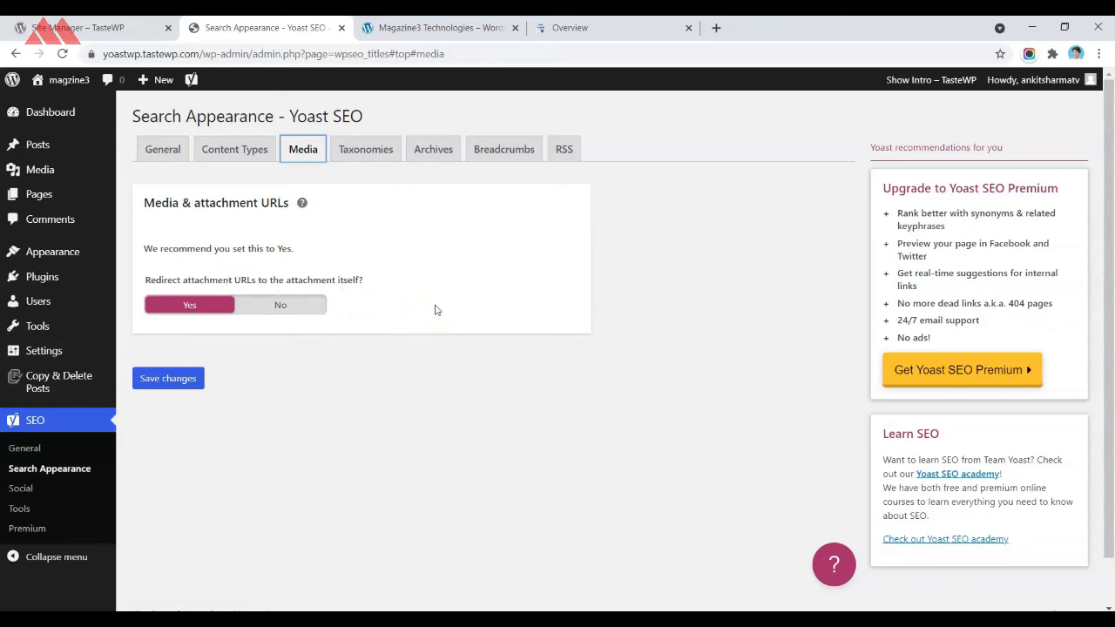
pyautogui.click(357, 158)
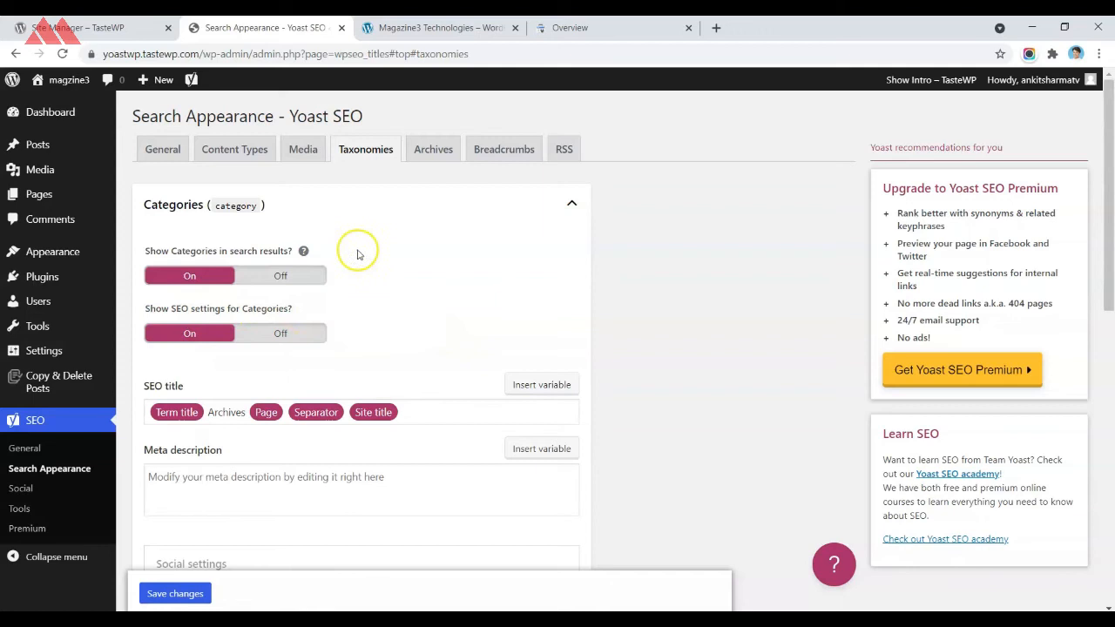
pyautogui.scroll(-2, 332, 305)
pyautogui.scroll(-5, 331, 304)
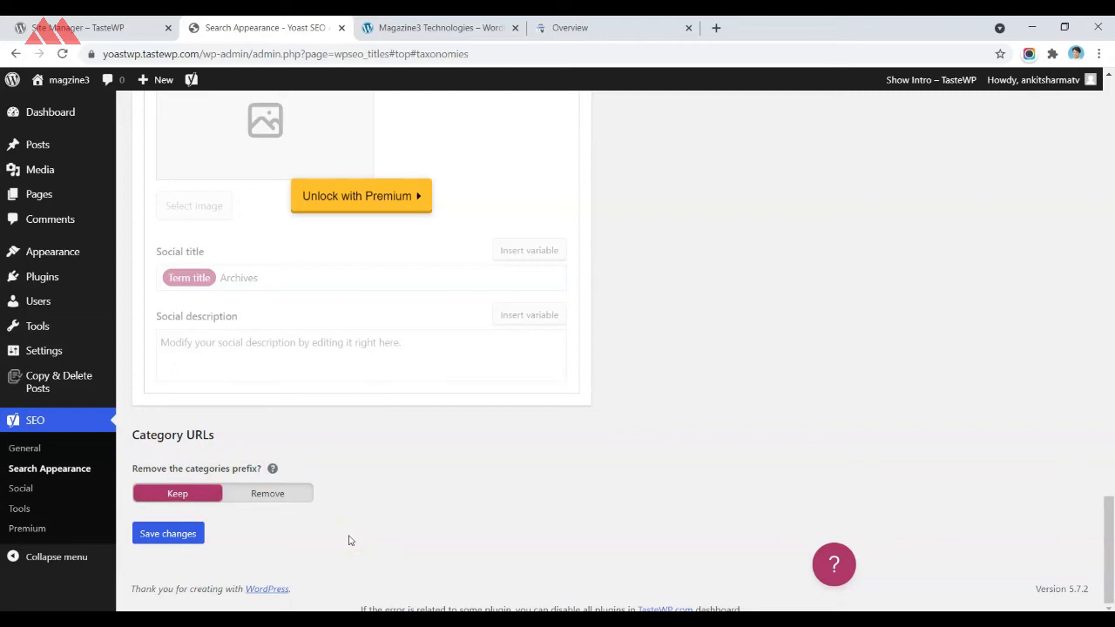
# - Open the archives settings, switch author archives on and back off, and review the expanded date archives options
pyautogui.scroll(20, 349, 541)
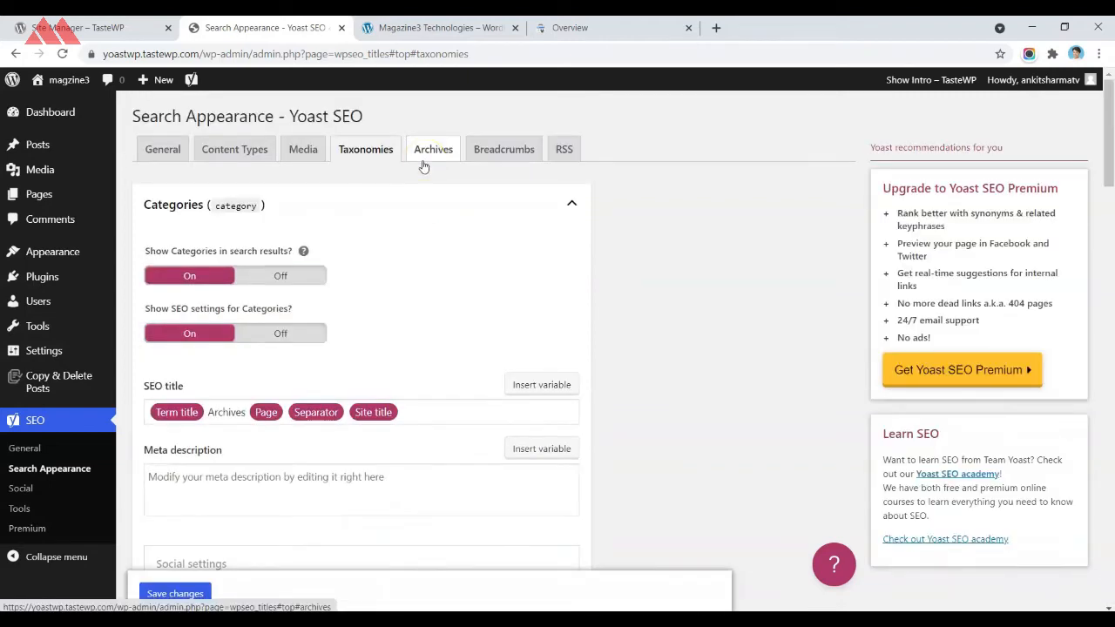
pyautogui.click(431, 153)
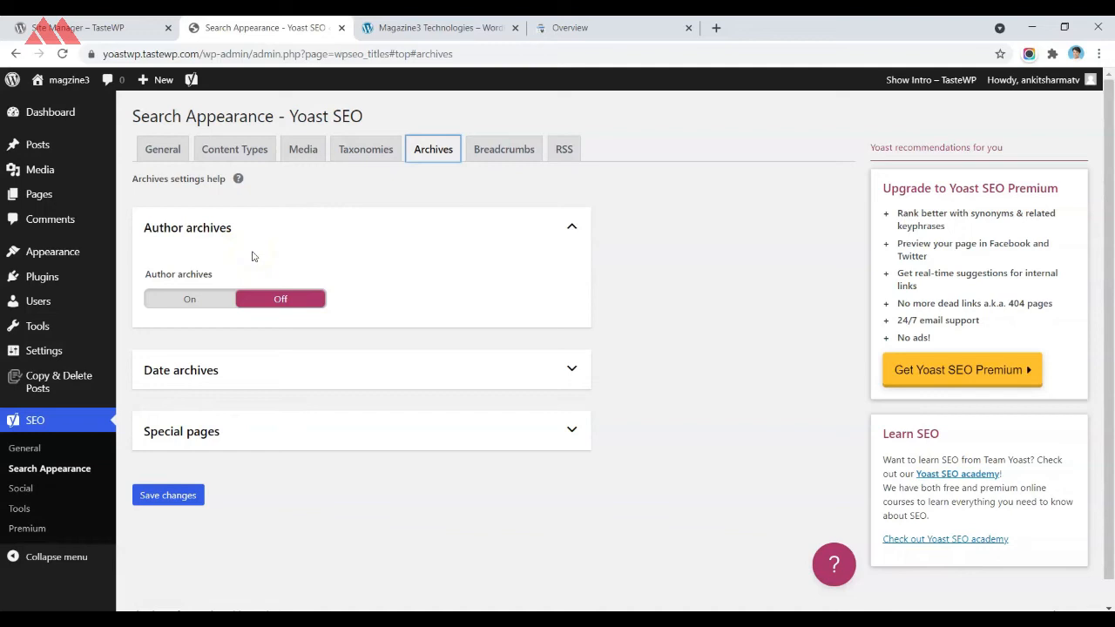
pyautogui.click(191, 301)
pyautogui.click(279, 311)
pyautogui.click(532, 368)
pyautogui.scroll(-1, 391, 418)
pyautogui.click(164, 307)
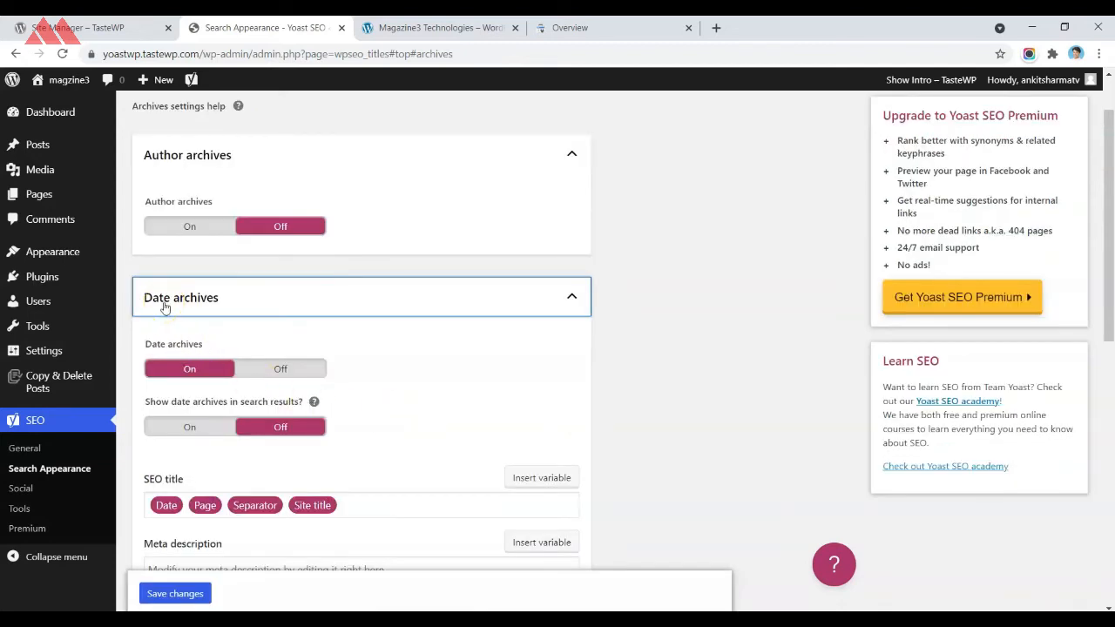
pyautogui.click(180, 343)
pyautogui.scroll(1, 497, 164)
# - Review the breadcrumbs settings, from the separator, homepage anchor text and prefixes to the taxonomy and theme options
pyautogui.click(497, 163)
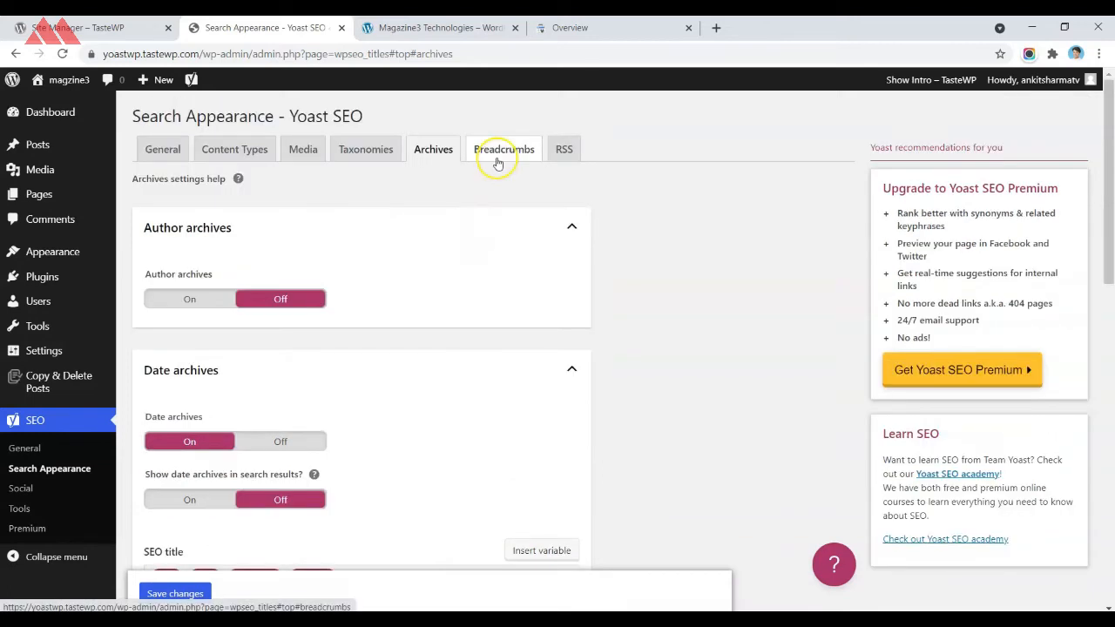
pyautogui.click(294, 249)
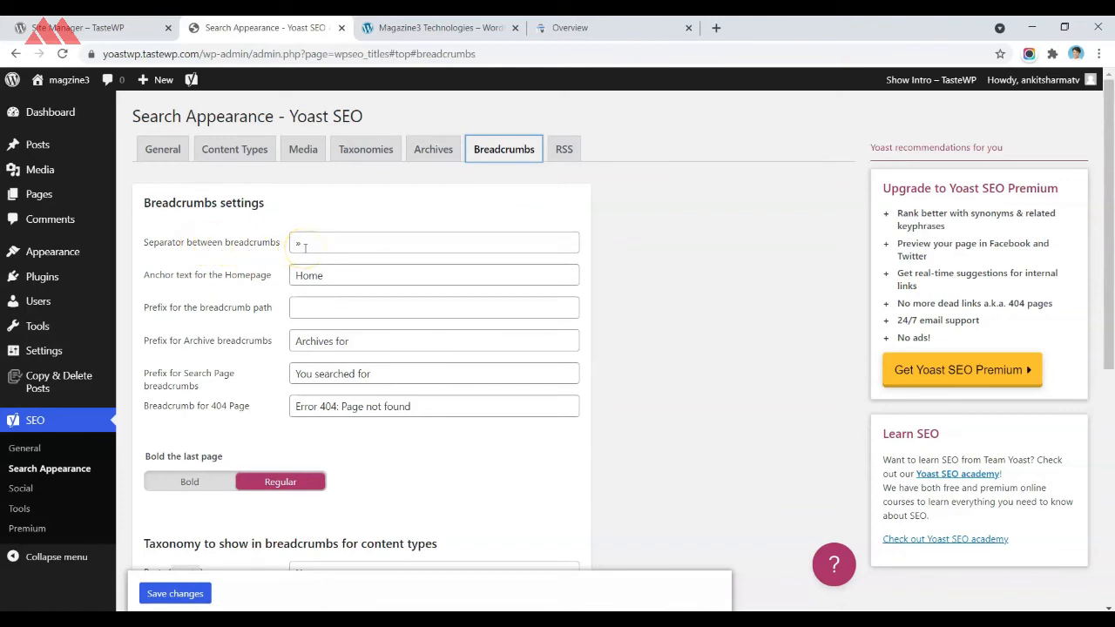
pyautogui.click(310, 274)
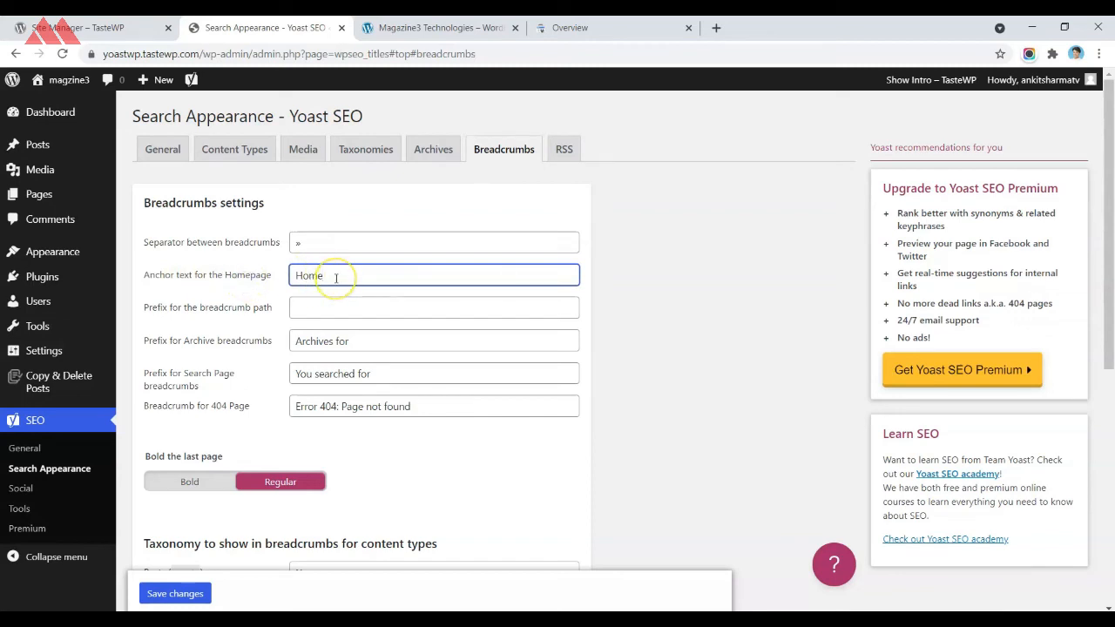
pyautogui.click(161, 317)
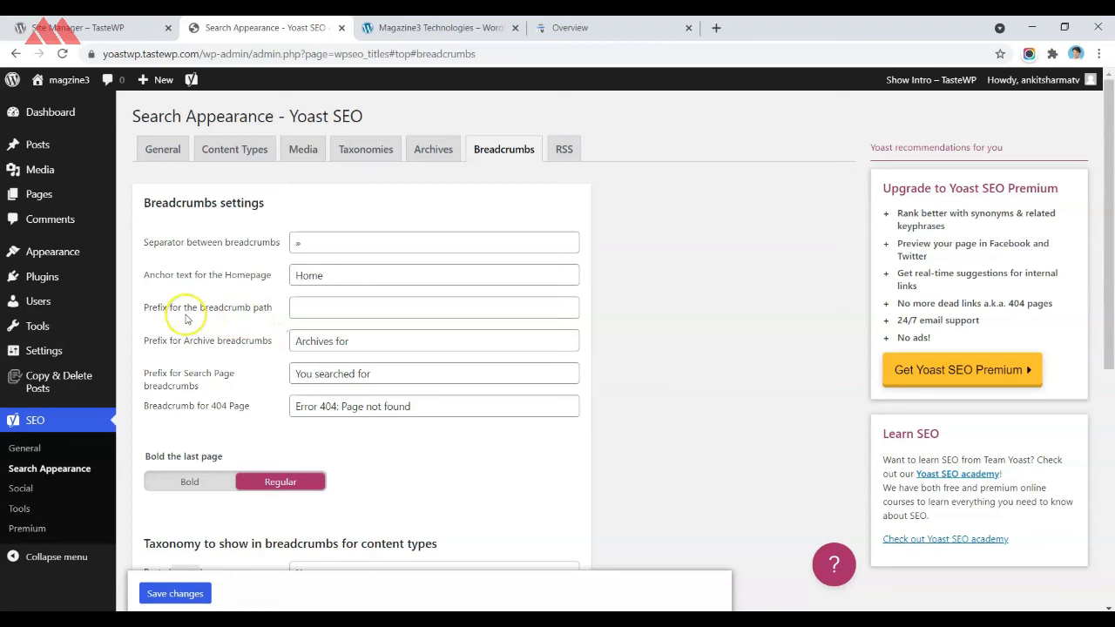
pyautogui.click(327, 309)
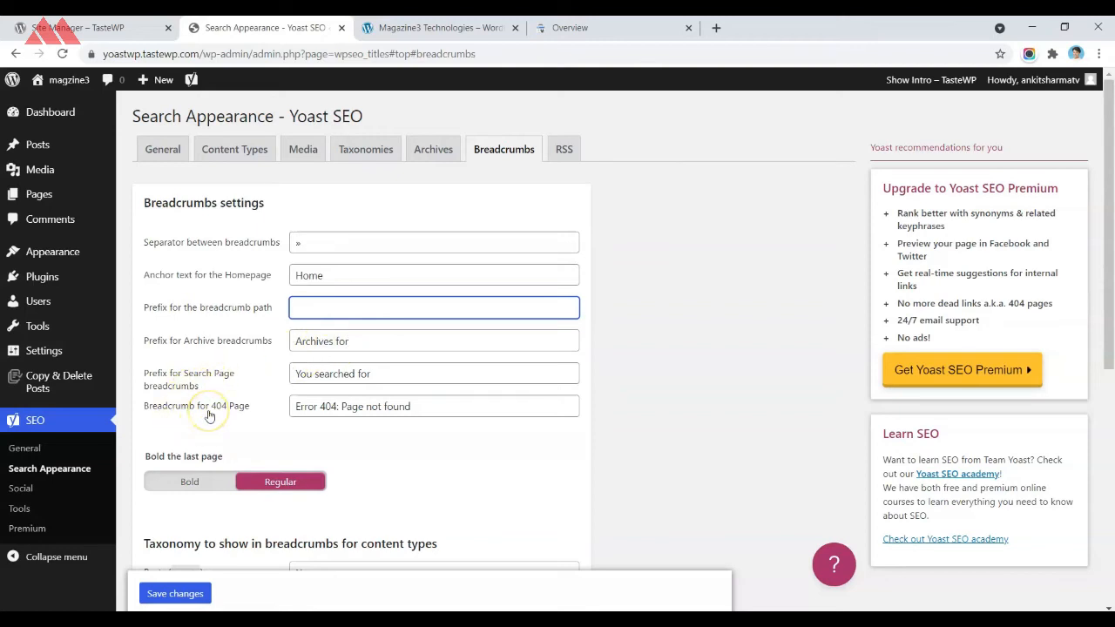
pyautogui.scroll(-3, 682, 364)
pyautogui.scroll(-3, 681, 363)
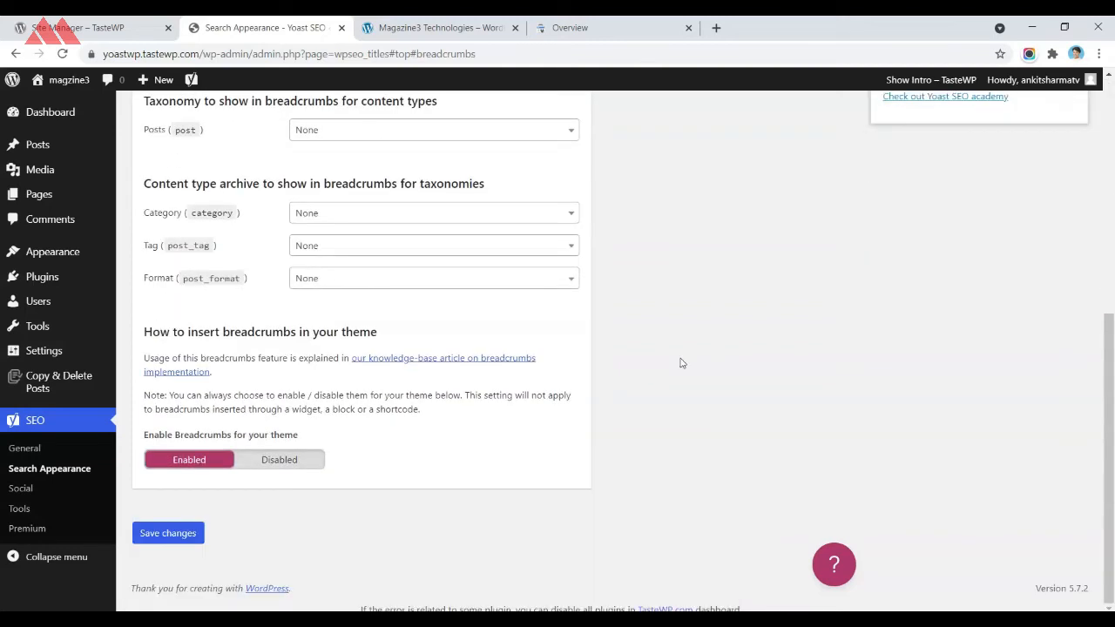
pyautogui.scroll(6, 682, 363)
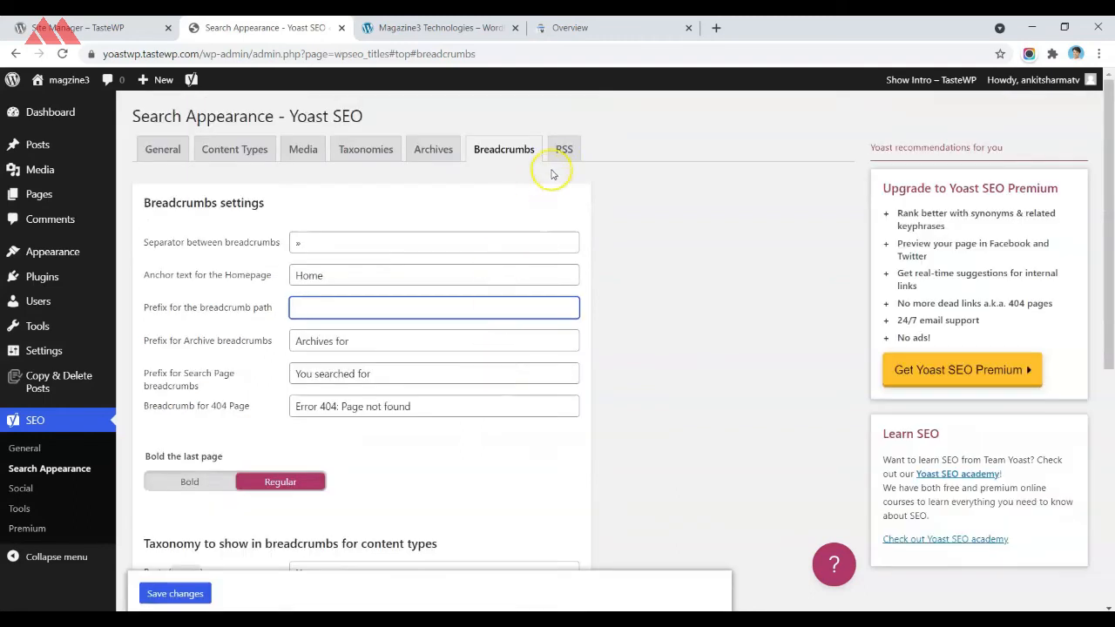
# - Review the RSS feed settings for content before and after each post and the available variables
pyautogui.click(562, 152)
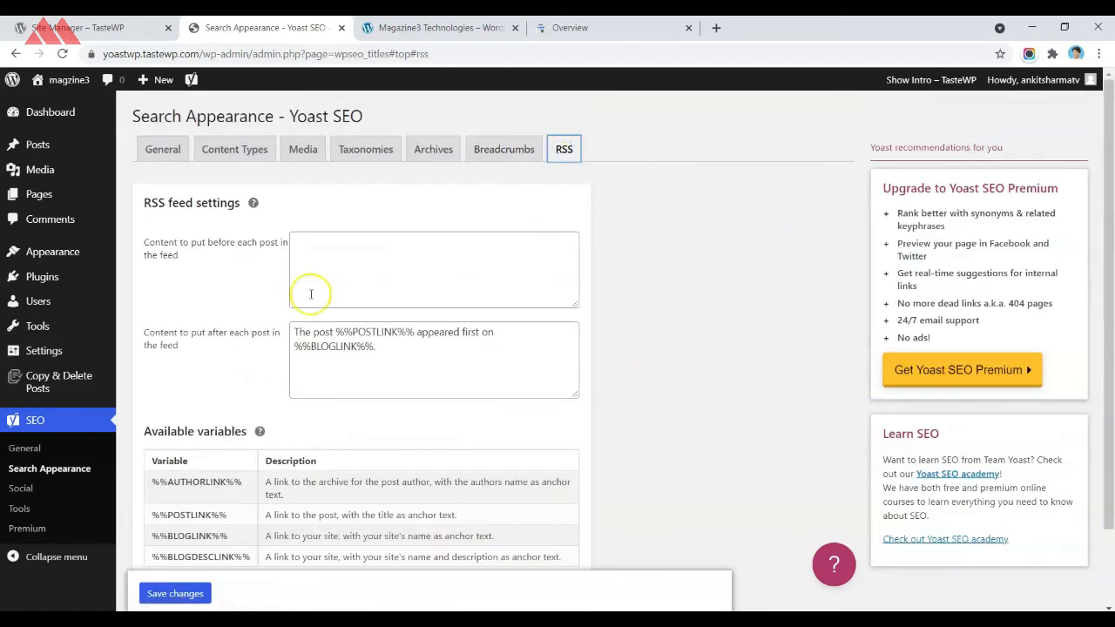
pyautogui.click(455, 266)
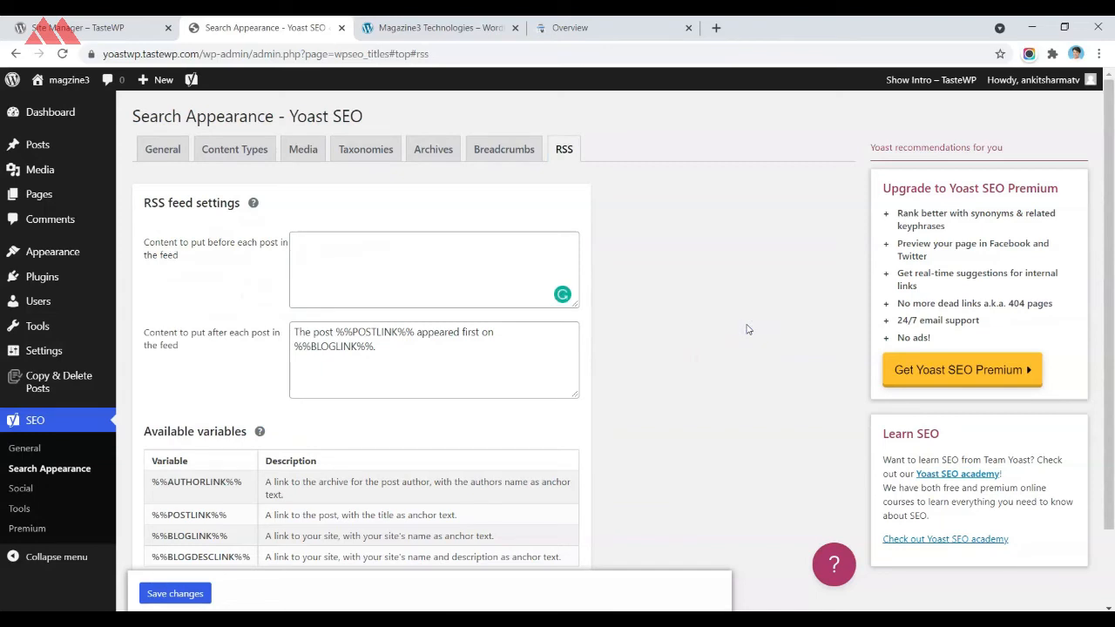
pyautogui.scroll(-2, 366, 314)
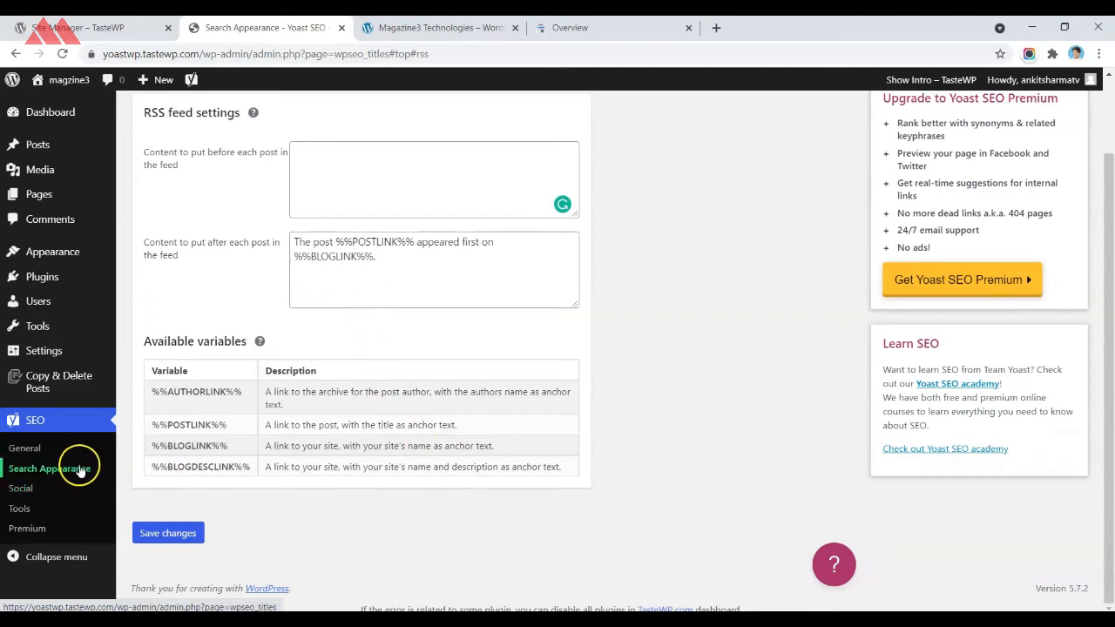
# - Open the Yoast SEO social settings and review the organization's social profile fields
pyautogui.click(13, 493)
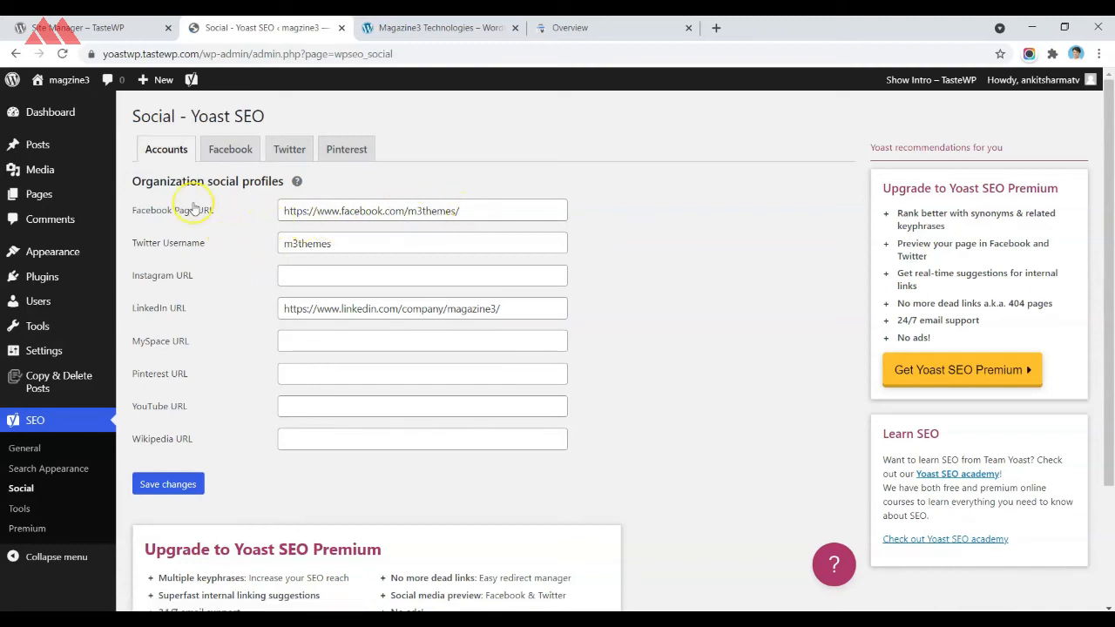
pyautogui.scroll(-2, 200, 272)
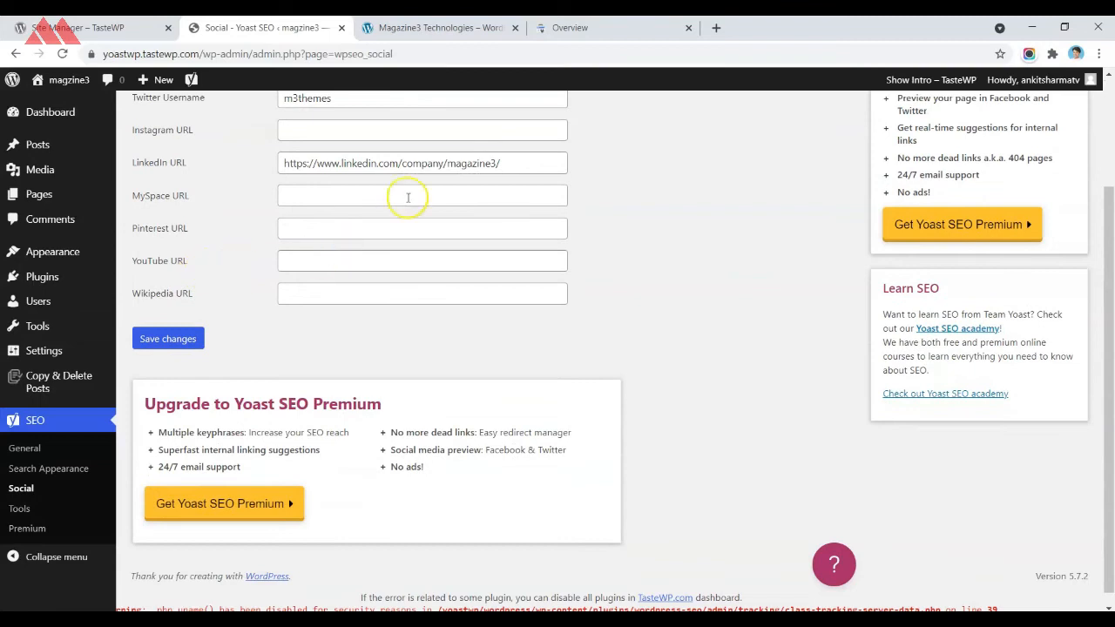
pyautogui.scroll(1, 319, 356)
pyautogui.scroll(-1, 320, 364)
pyautogui.scroll(2, 319, 363)
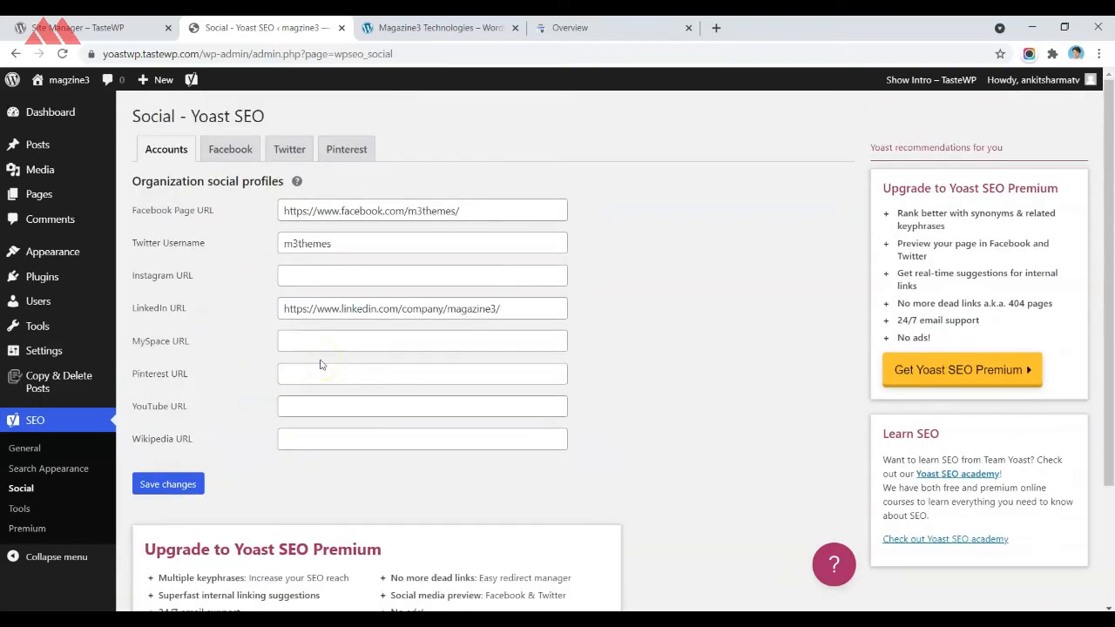
# - Set the red mountain logo as the default image in the Facebook settings and save the changes
pyautogui.click(222, 149)
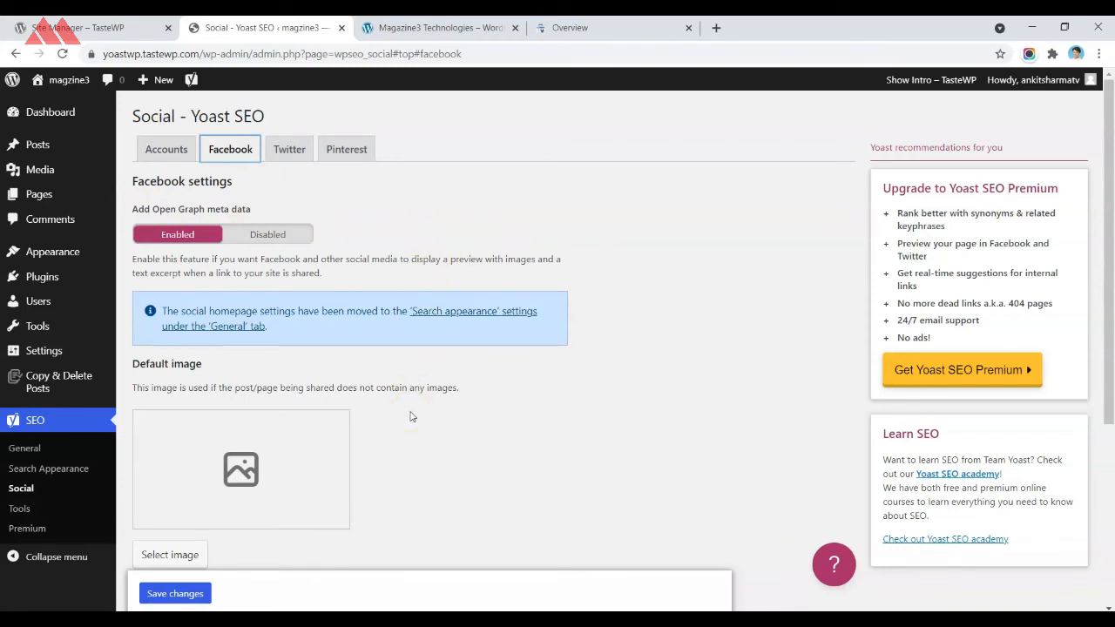
pyautogui.scroll(-2, 394, 459)
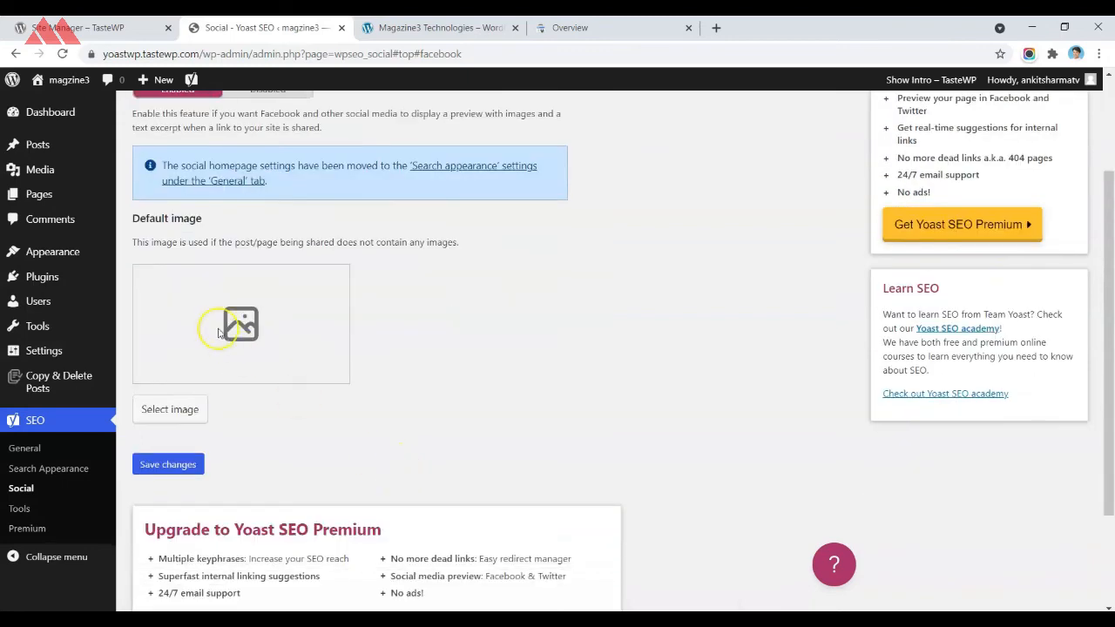
pyautogui.click(198, 409)
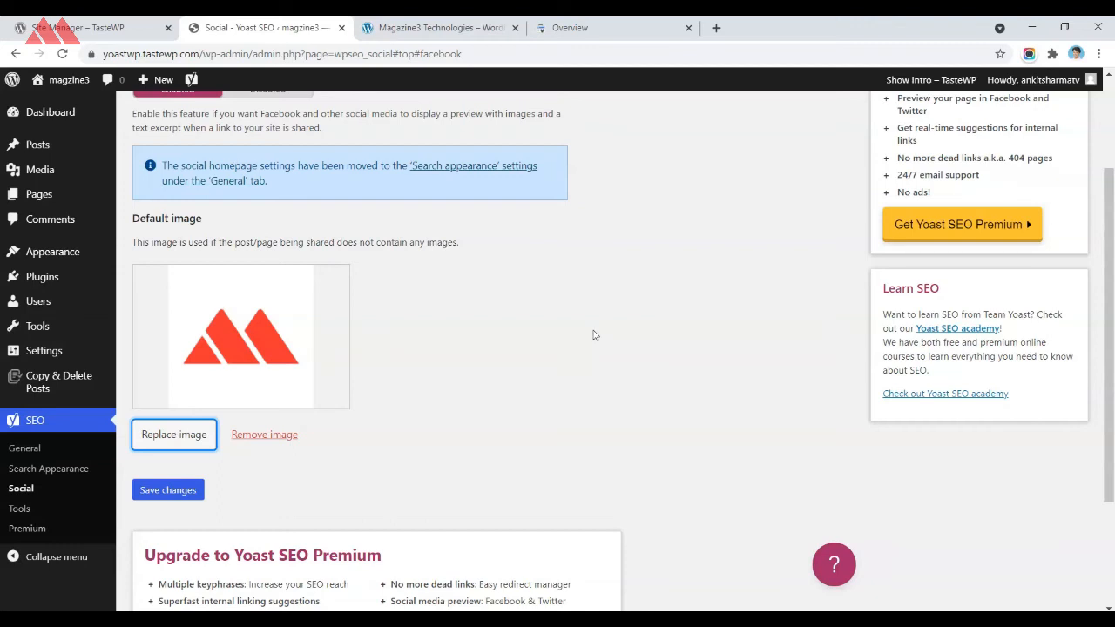
pyautogui.scroll(-2, 593, 334)
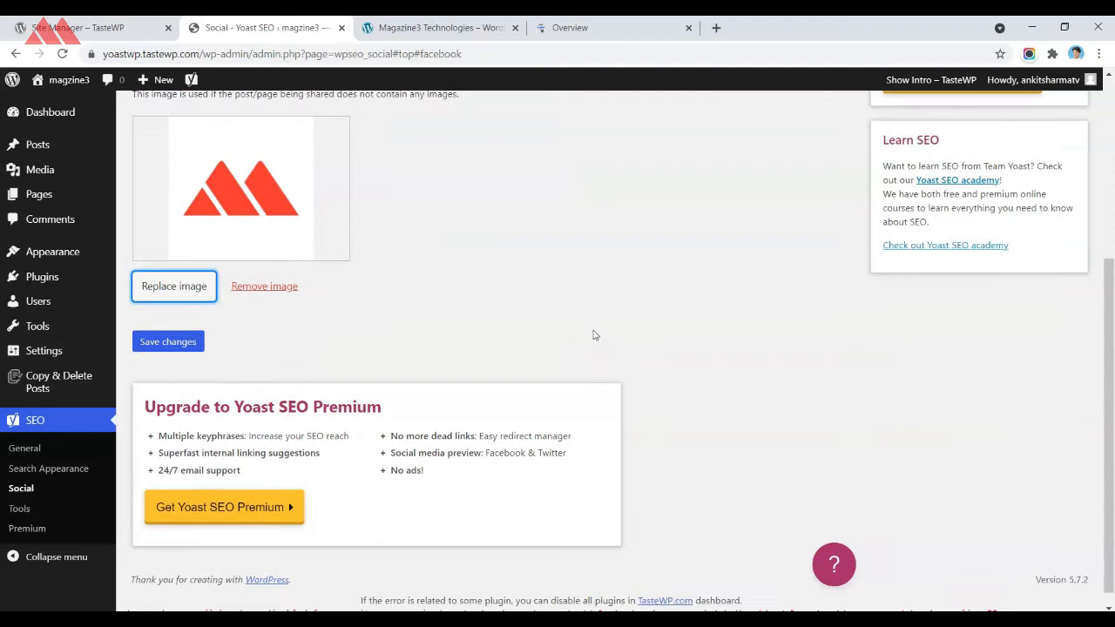
pyautogui.click(169, 327)
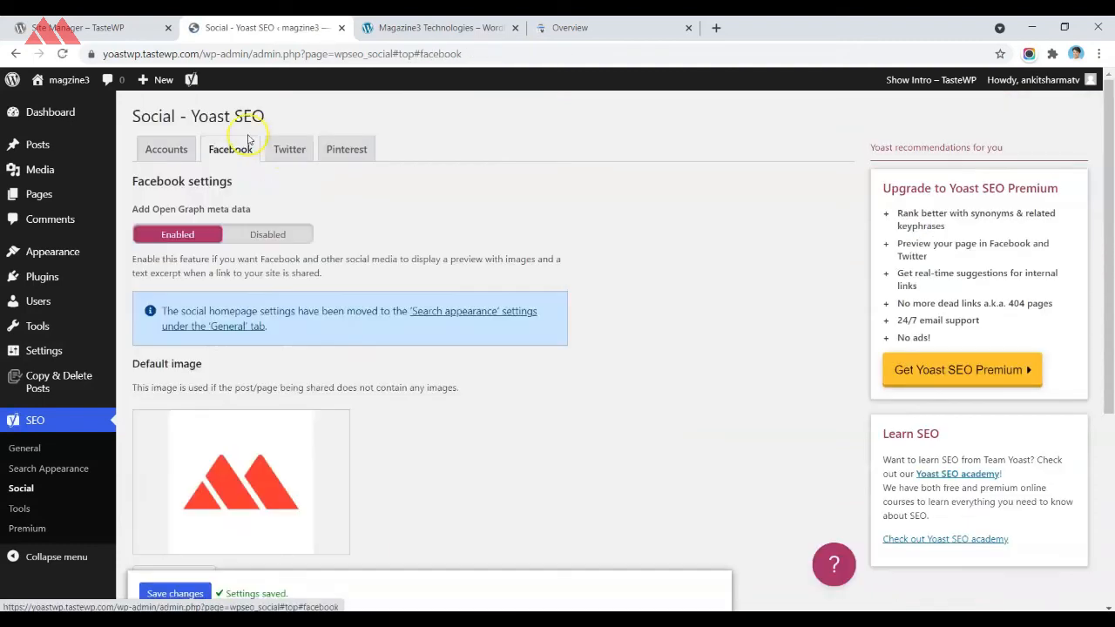
# - Review the Twitter settings for card meta data and the default card type
pyautogui.click(289, 149)
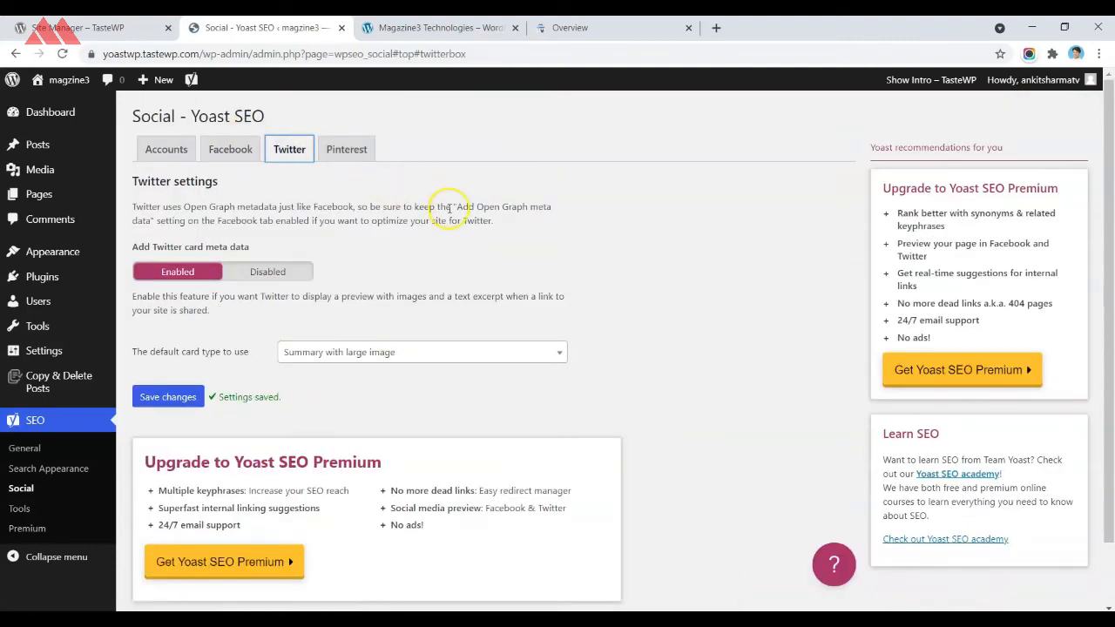
pyautogui.scroll(-1, 448, 218)
pyautogui.scroll(1, 410, 227)
# - Review the Pinterest confirmation setting without entering a meta tag, and open the Yoast SEO tools
pyautogui.click(352, 152)
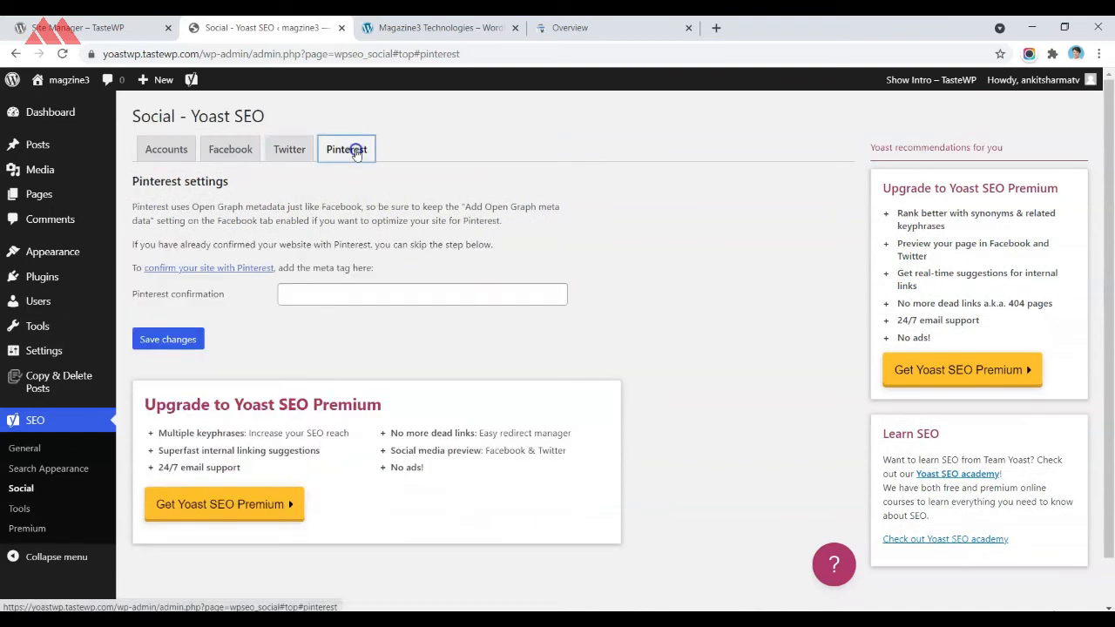
pyautogui.click(353, 203)
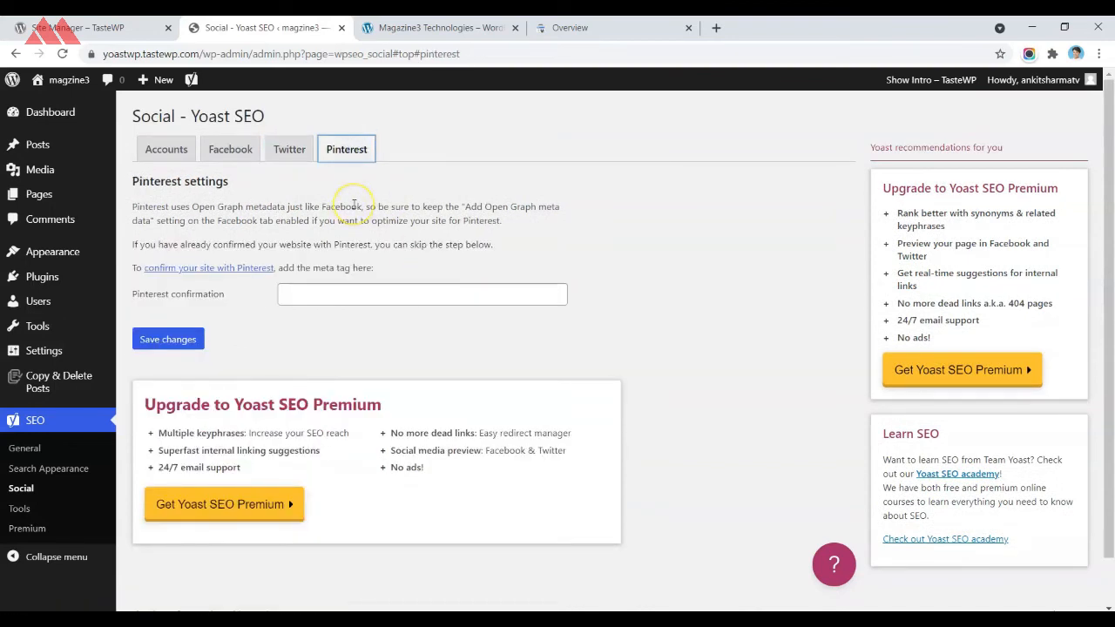
pyautogui.click(340, 296)
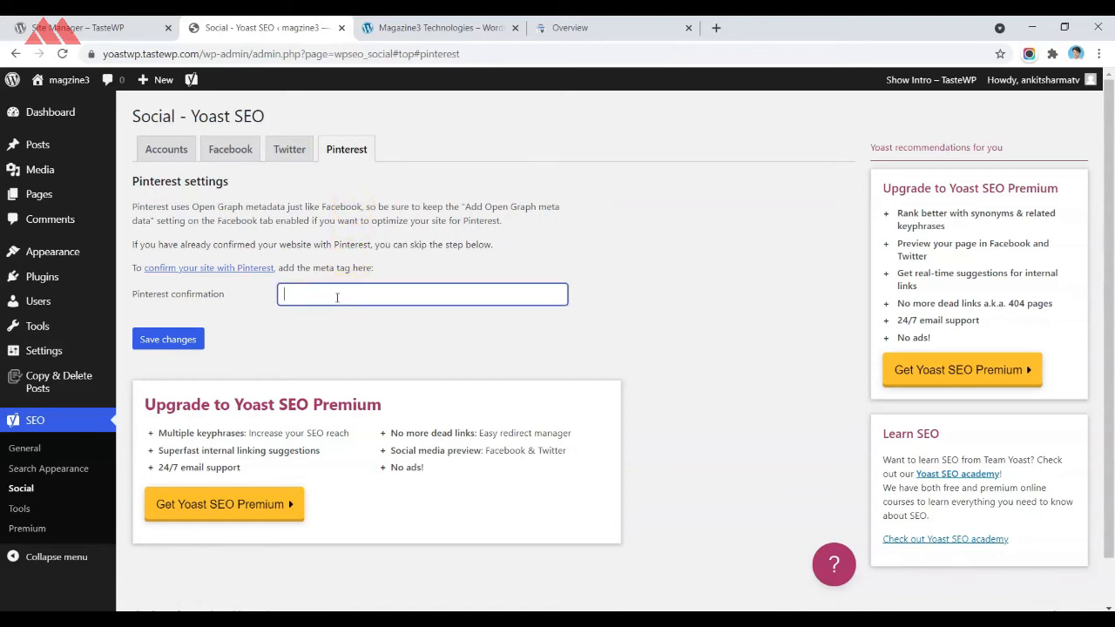
pyautogui.click(331, 299)
pyautogui.scroll(-1, 48, 470)
pyautogui.click(19, 510)
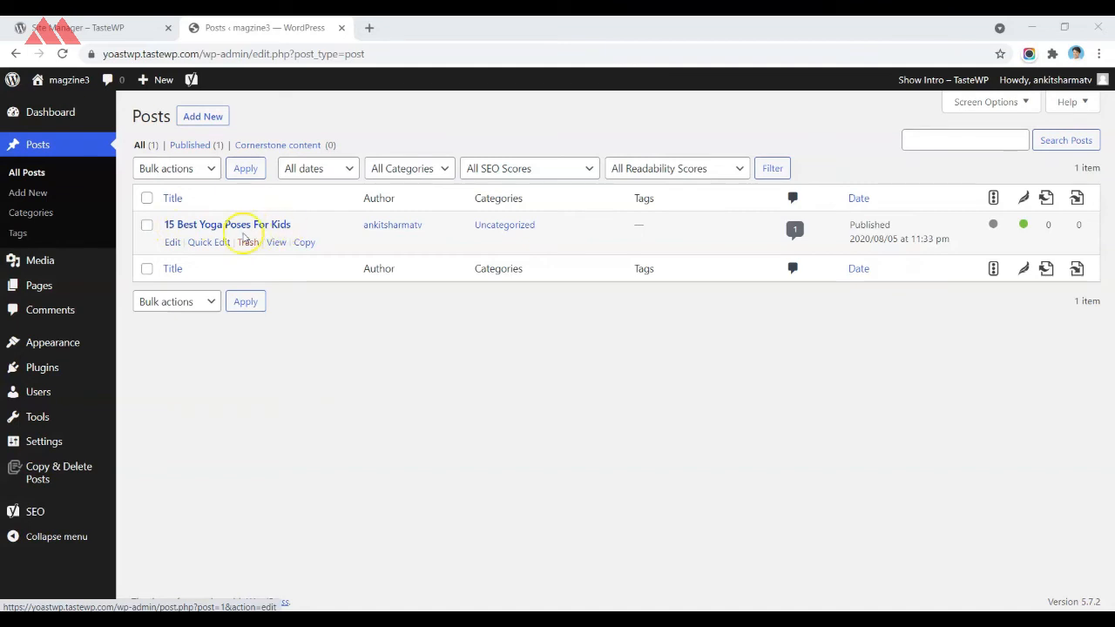
# - Open the post "15 Best Yoga Poses For Kids" for editing and look through its content down to the Yoast SEO section
pyautogui.click(175, 244)
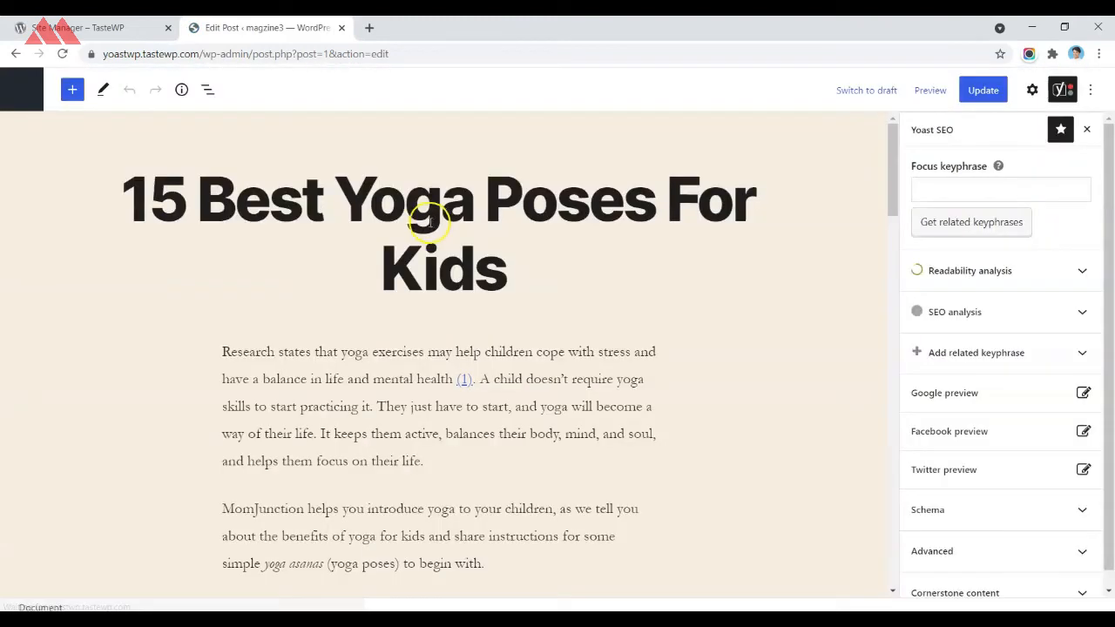
pyautogui.click(492, 277)
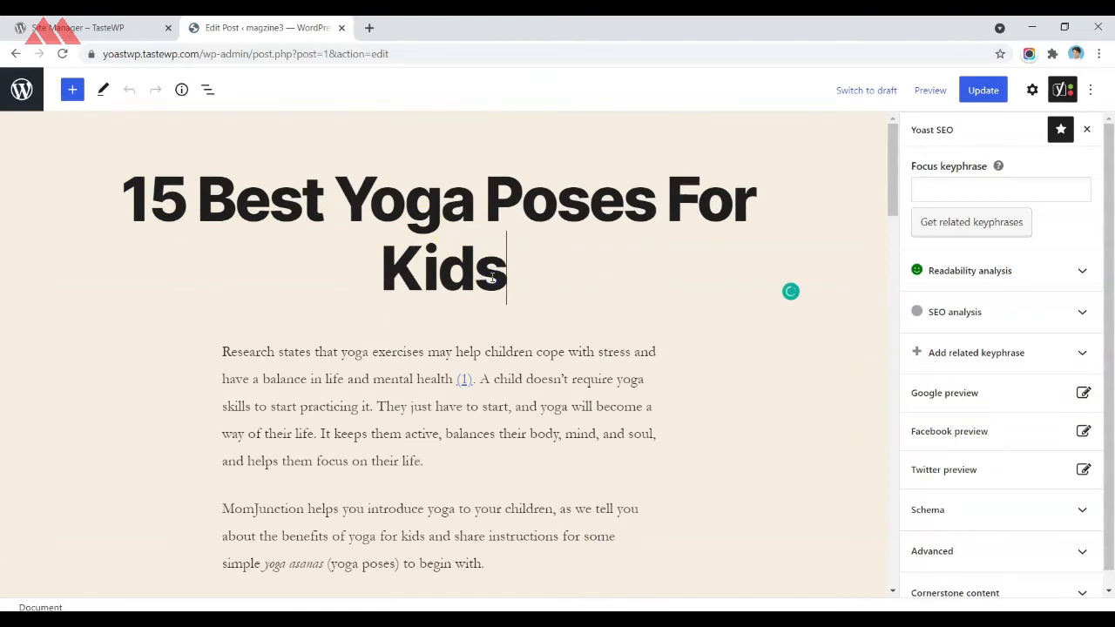
pyautogui.scroll(-10, 654, 403)
pyautogui.scroll(10, 654, 400)
pyautogui.scroll(-5, 649, 396)
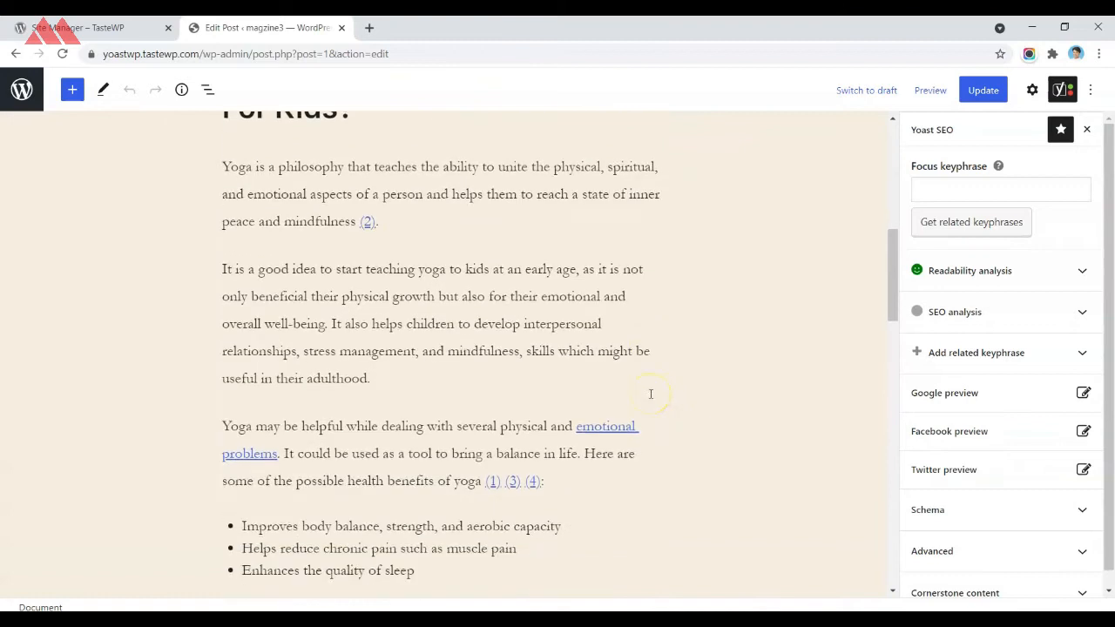
pyautogui.scroll(-10, 651, 395)
pyautogui.scroll(5, 471, 390)
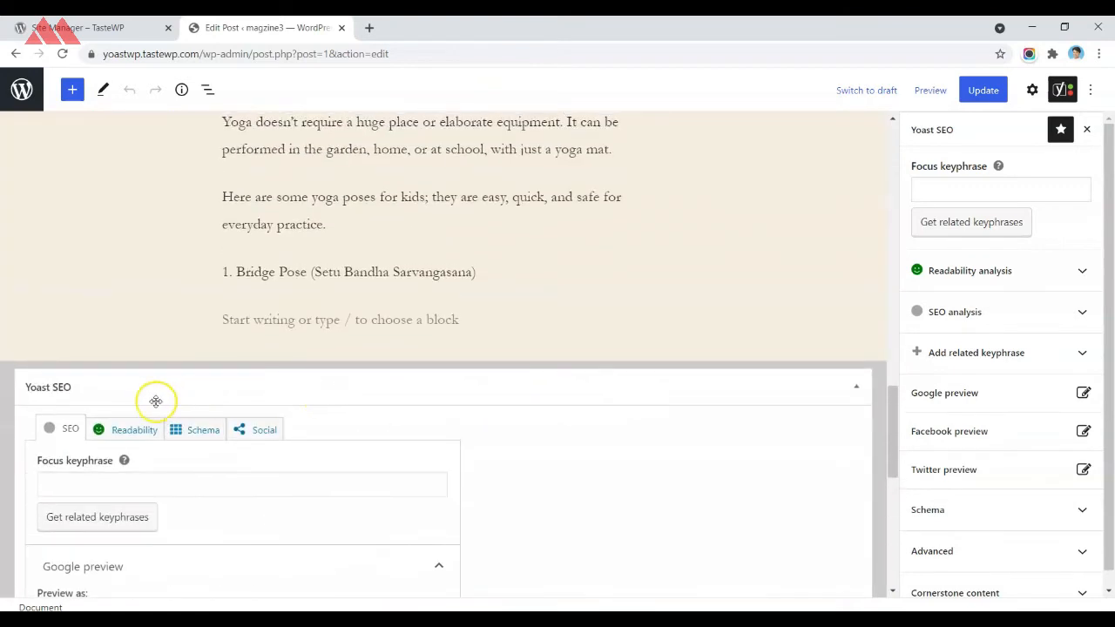
# - Examine the post's Yoast SEO options below the content, including SEO title, slug and meta description, and the matching Yoast sidebar
pyautogui.scroll(-1, 71, 399)
pyautogui.scroll(-5, 78, 405)
pyautogui.scroll(7, 236, 410)
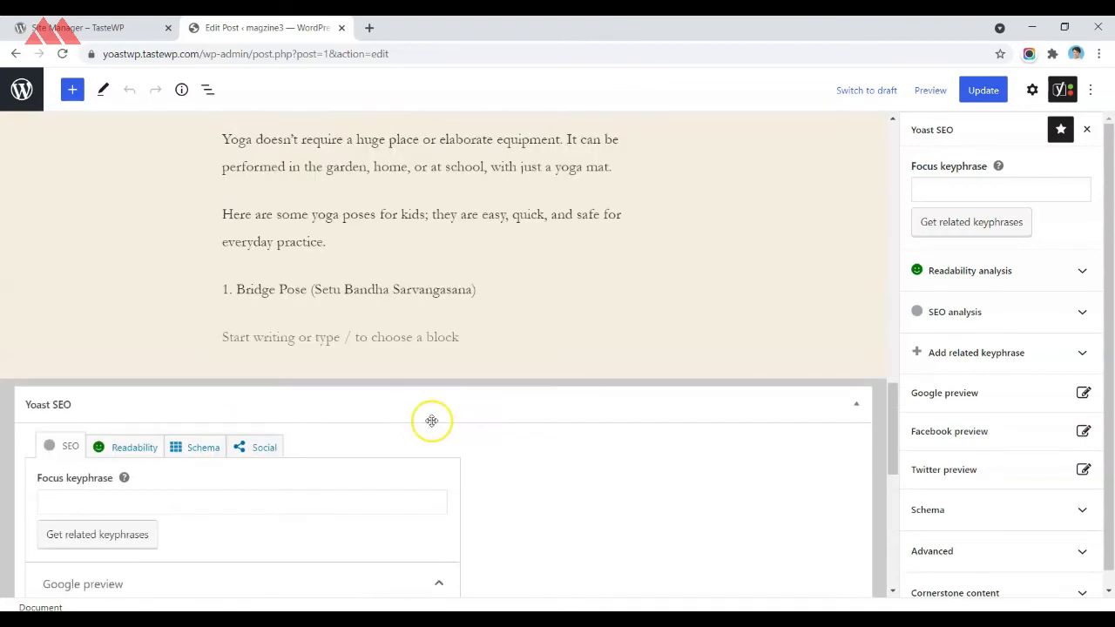
pyautogui.scroll(6, 431, 421)
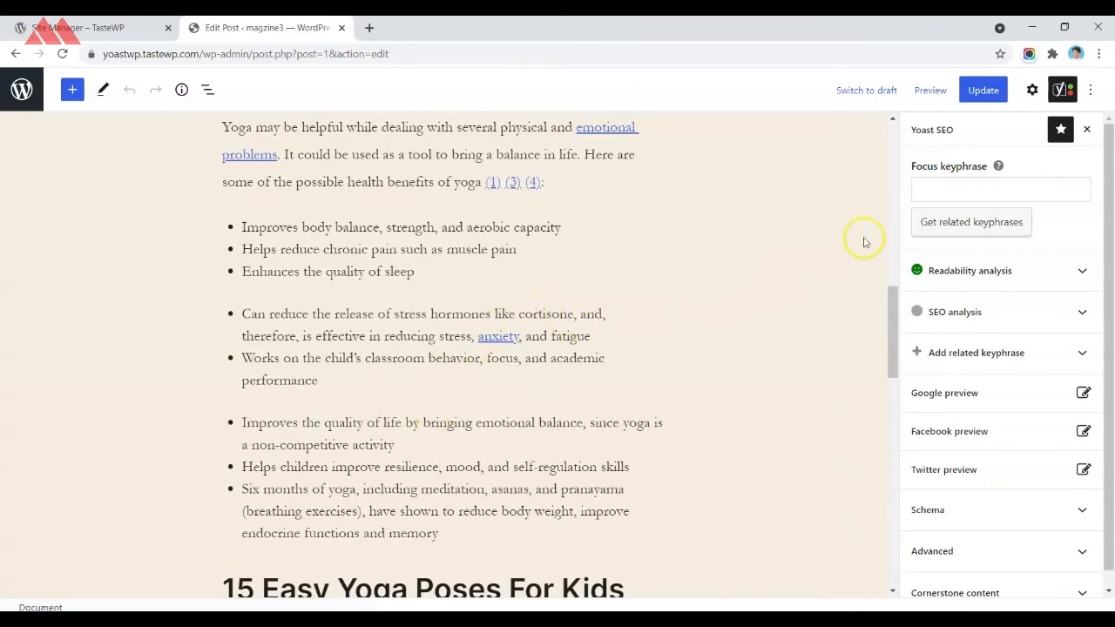
pyautogui.click(1061, 91)
pyautogui.click(1060, 92)
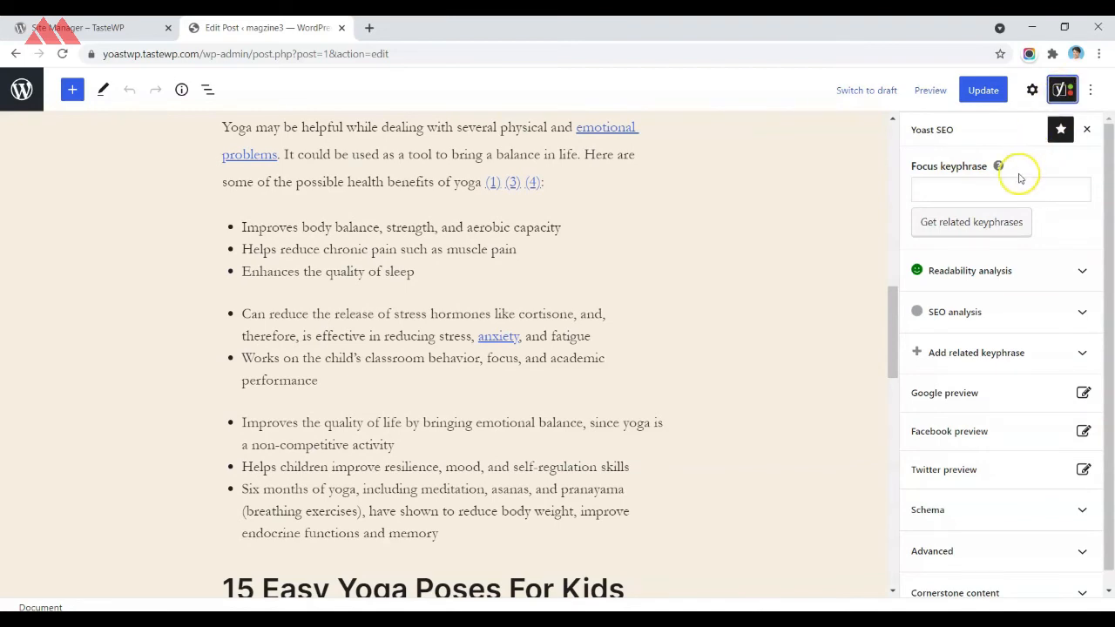
pyautogui.scroll(-15, 491, 406)
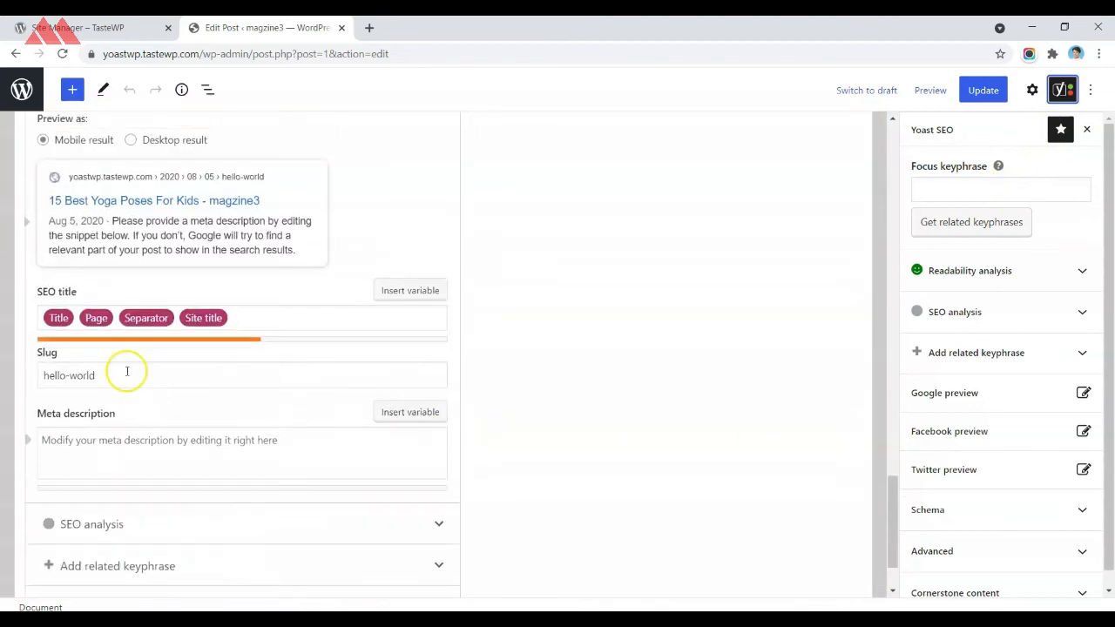
pyautogui.scroll(4, 126, 371)
pyautogui.scroll(15, 525, 331)
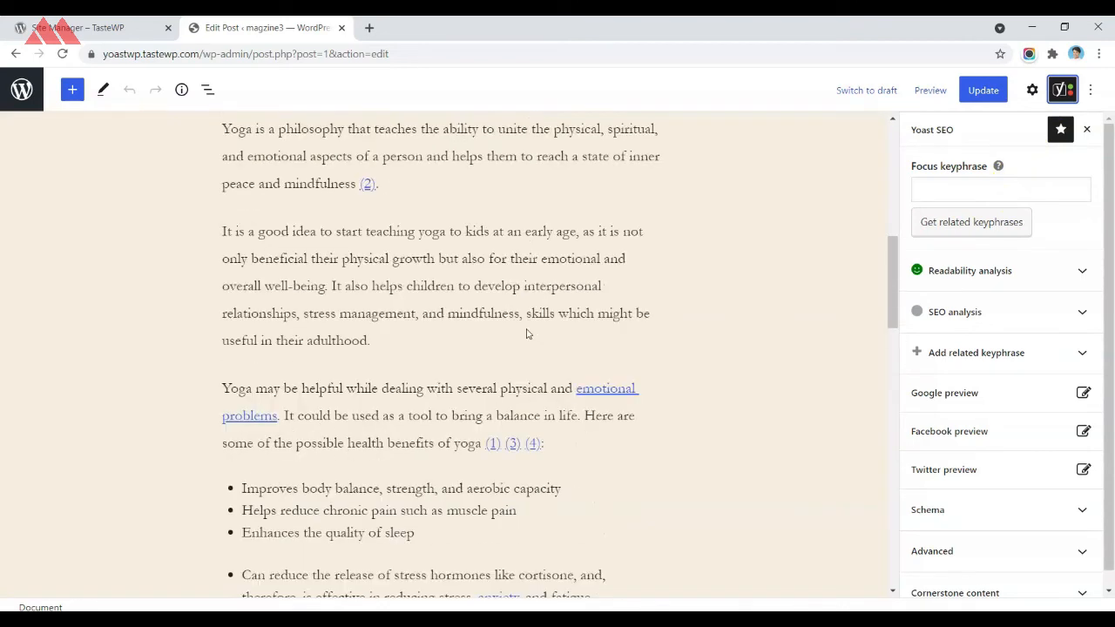
# - Set the post's focus keyphrase to "yoga poses for kids" in the Yoast SEO section below the content
pyautogui.scroll(4, 526, 333)
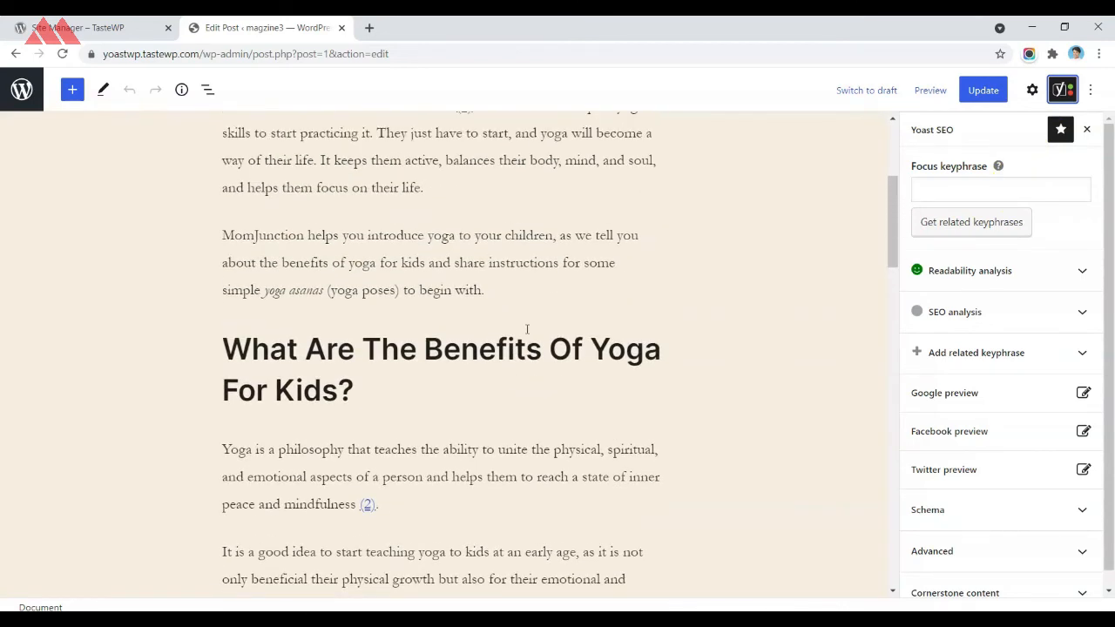
pyautogui.scroll(3, 526, 330)
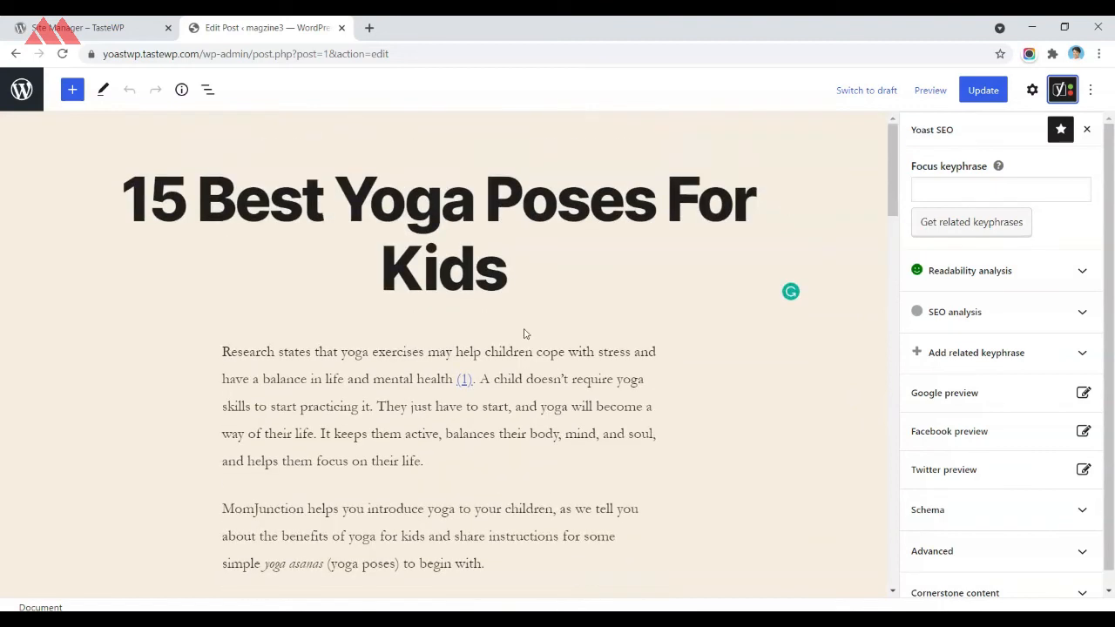
pyautogui.scroll(-12, 525, 334)
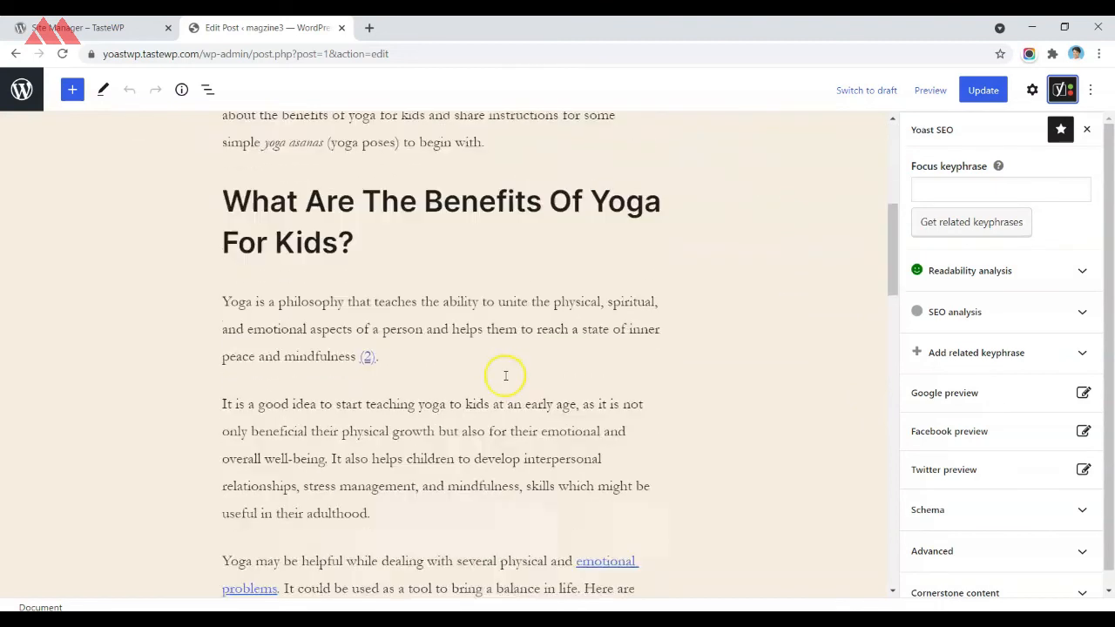
pyautogui.scroll(-7, 504, 376)
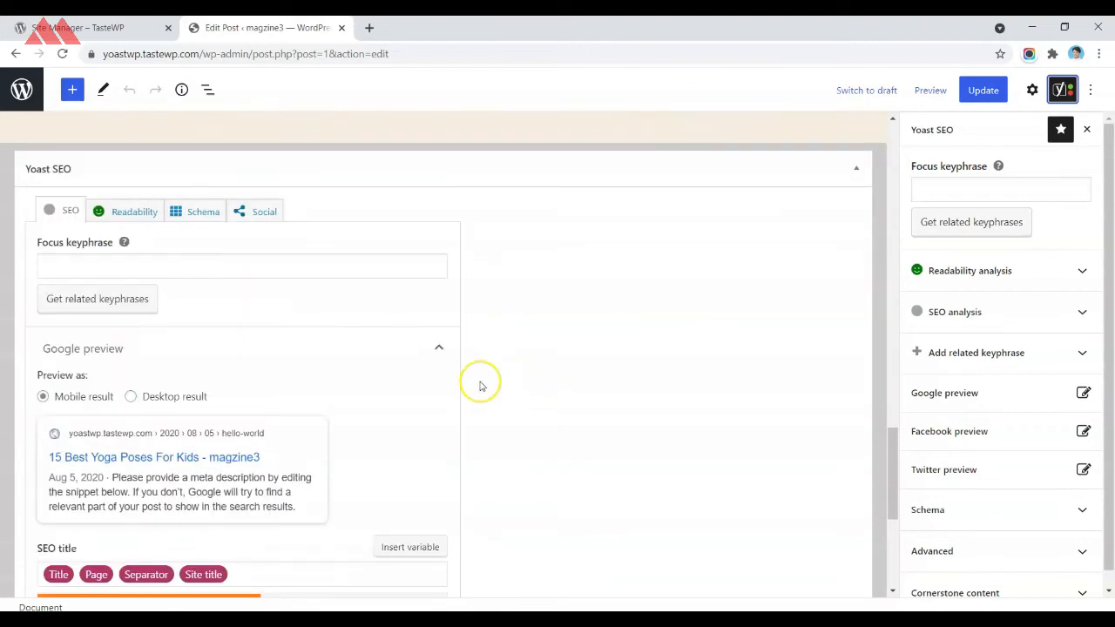
pyautogui.click(196, 268)
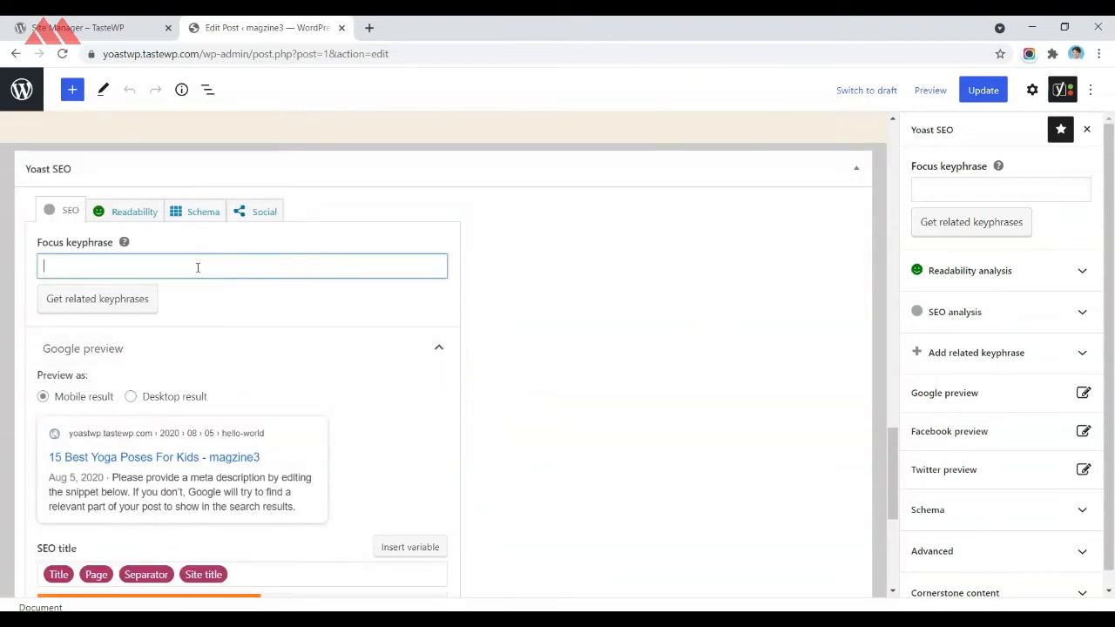
pyautogui.write('yo')
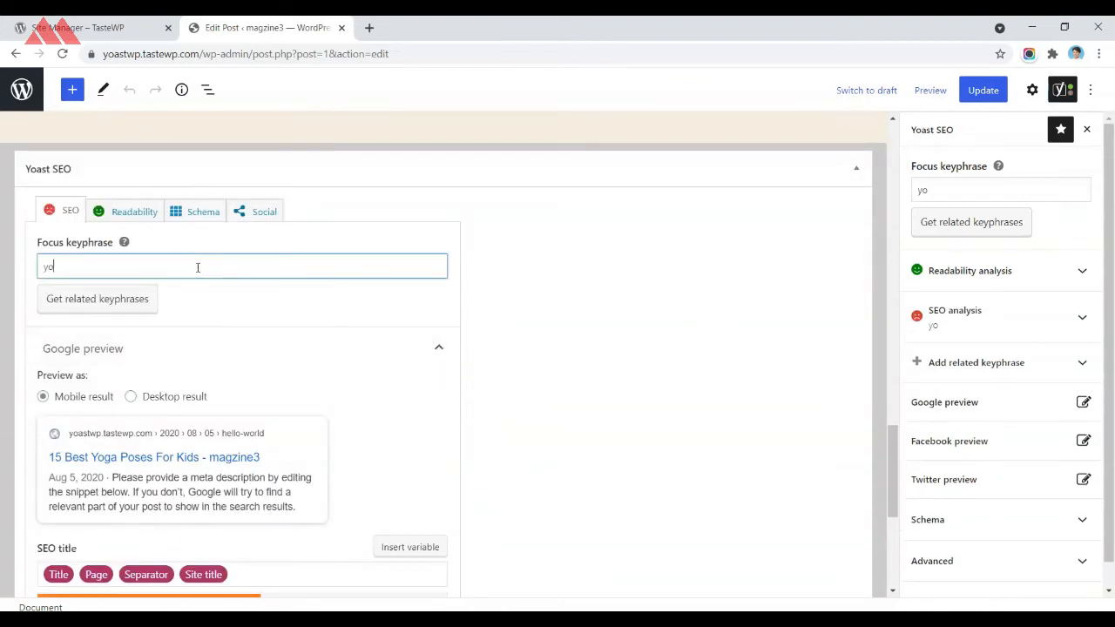
pyautogui.write('ga poses for kids')
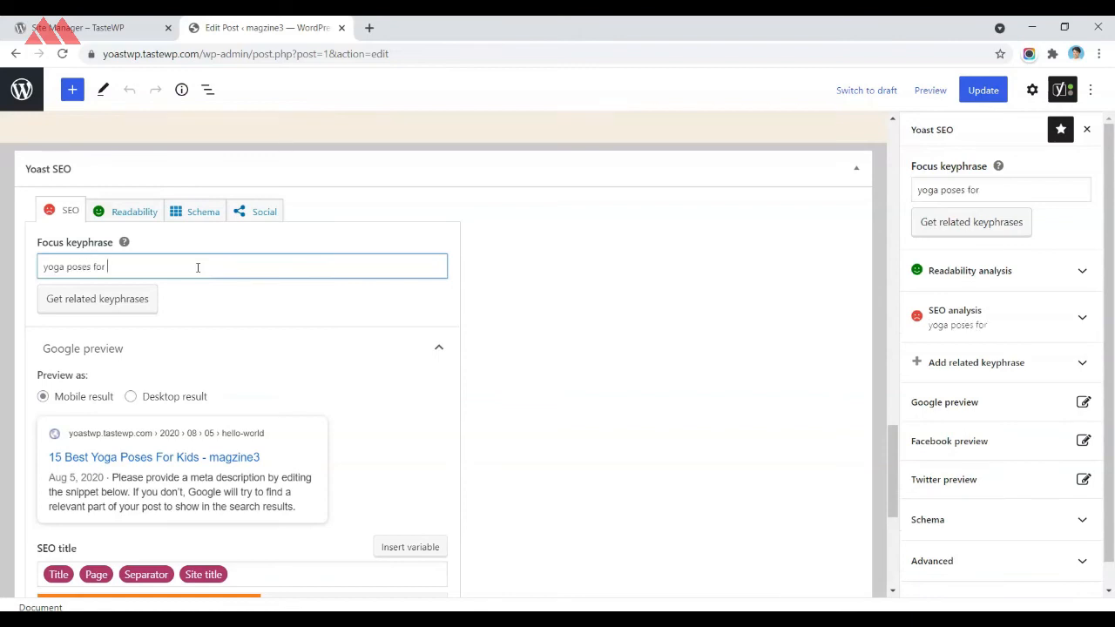
pyautogui.press('Tab')
pyautogui.click(275, 275)
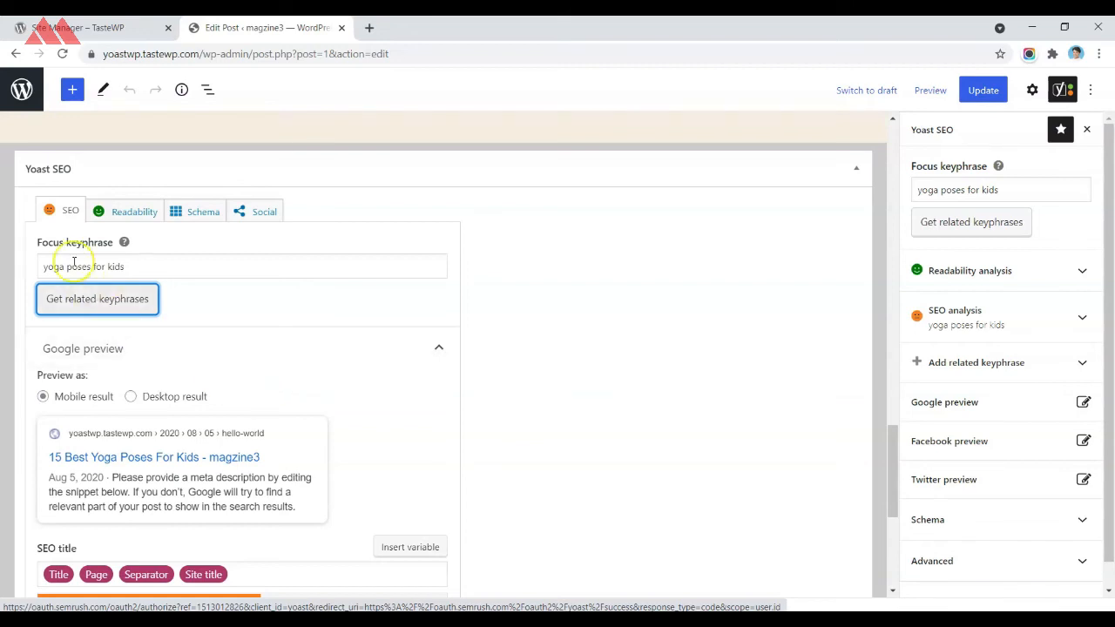
pyautogui.click(47, 213)
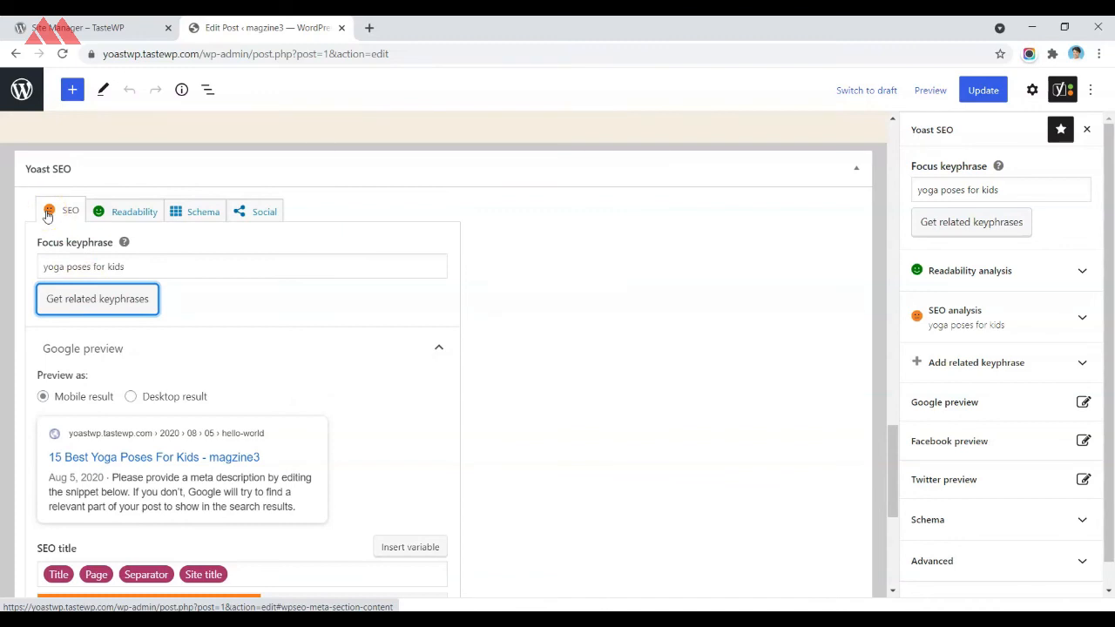
pyautogui.click(426, 322)
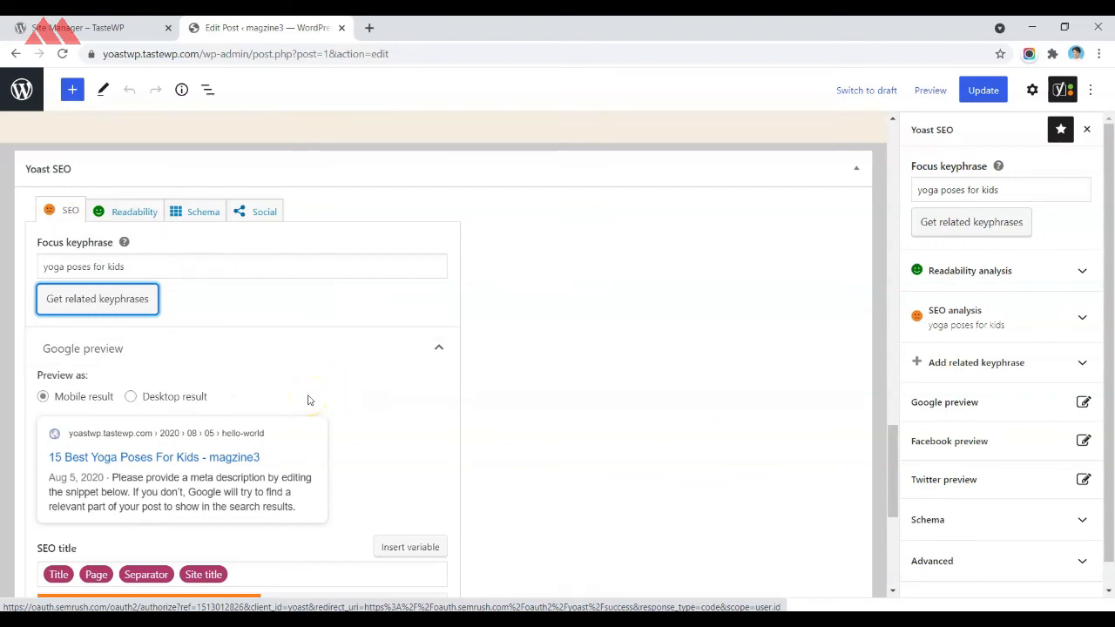
pyautogui.scroll(-1, 310, 400)
pyautogui.tripleClick(92, 199)
pyautogui.click(92, 199)
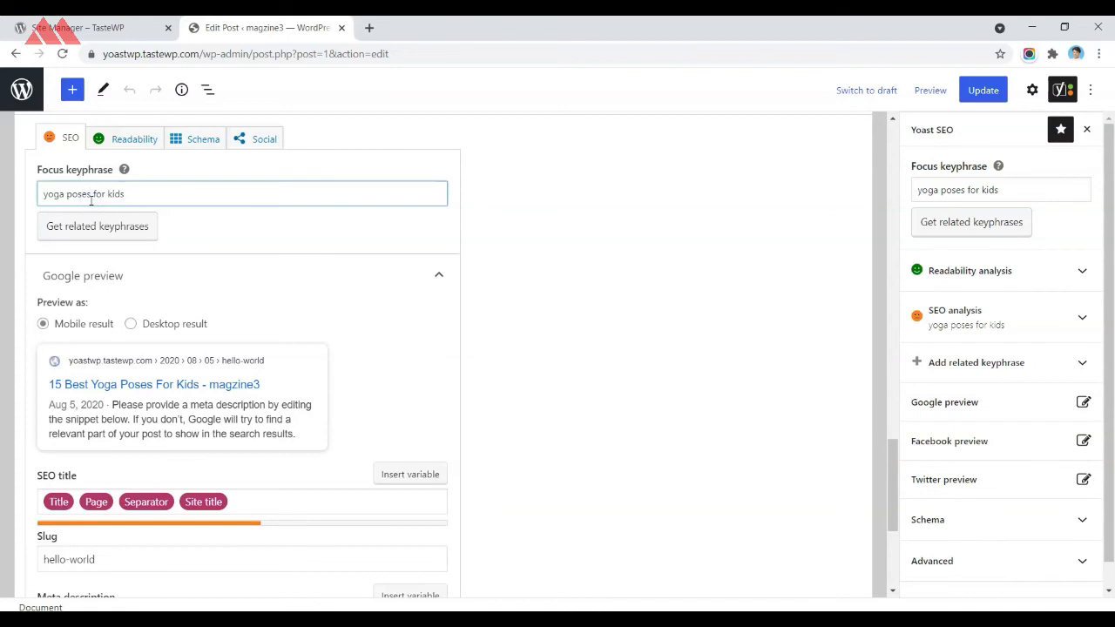
# - Replace the variables in the post's SEO title with the text "10 Best yoga poses for kids -"
pyautogui.scroll(-2, 91, 199)
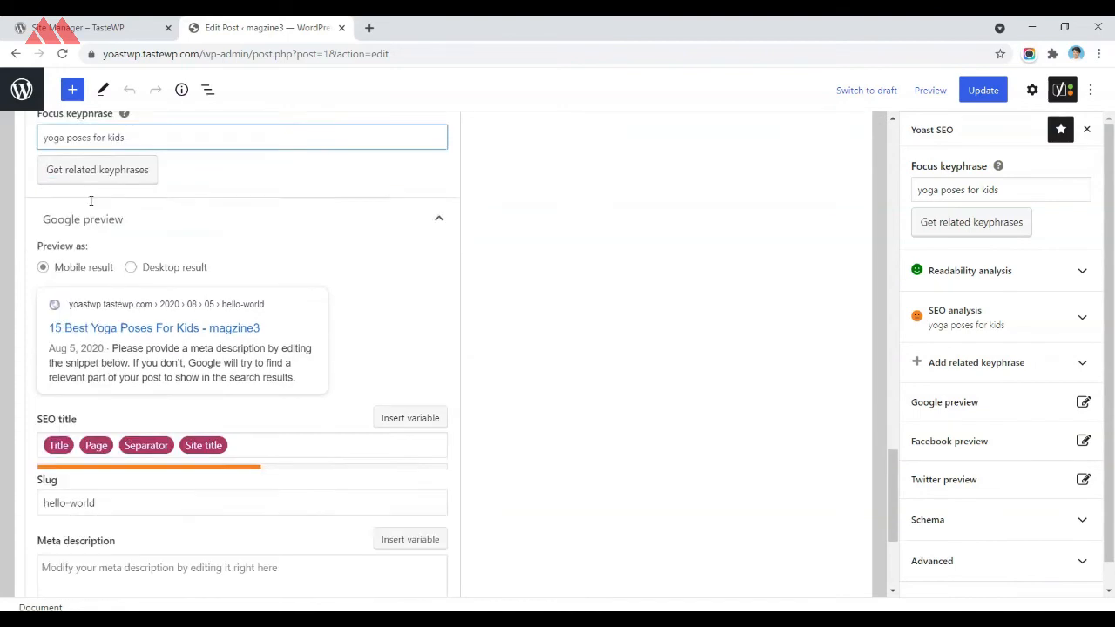
pyautogui.click(247, 356)
pyautogui.click(207, 352)
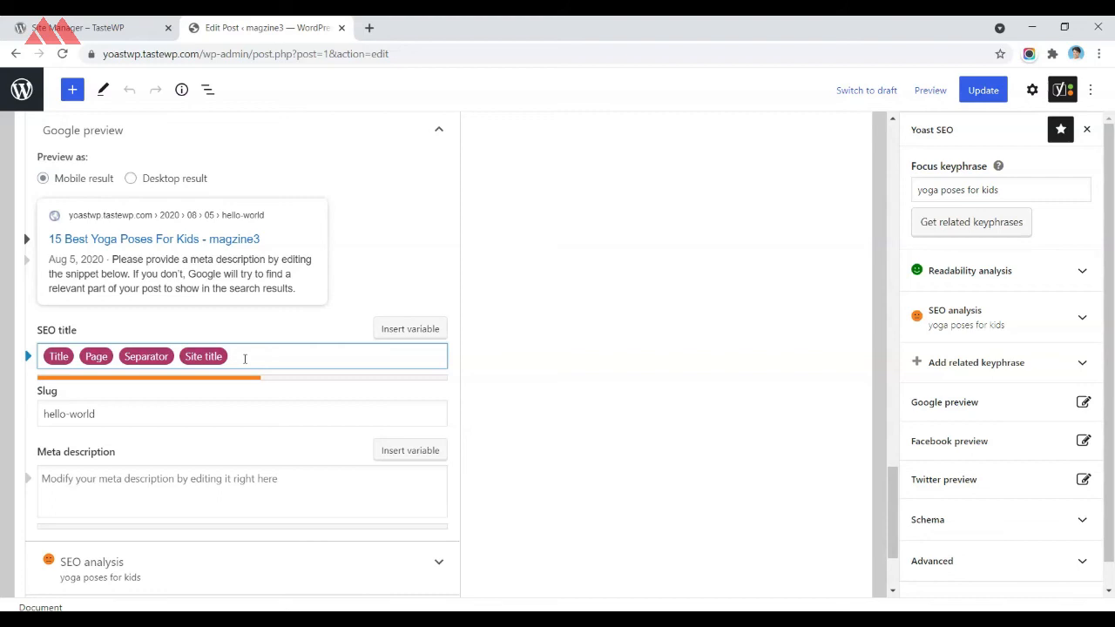
pyautogui.tripleClick(244, 359)
pyautogui.press('BackSpace')
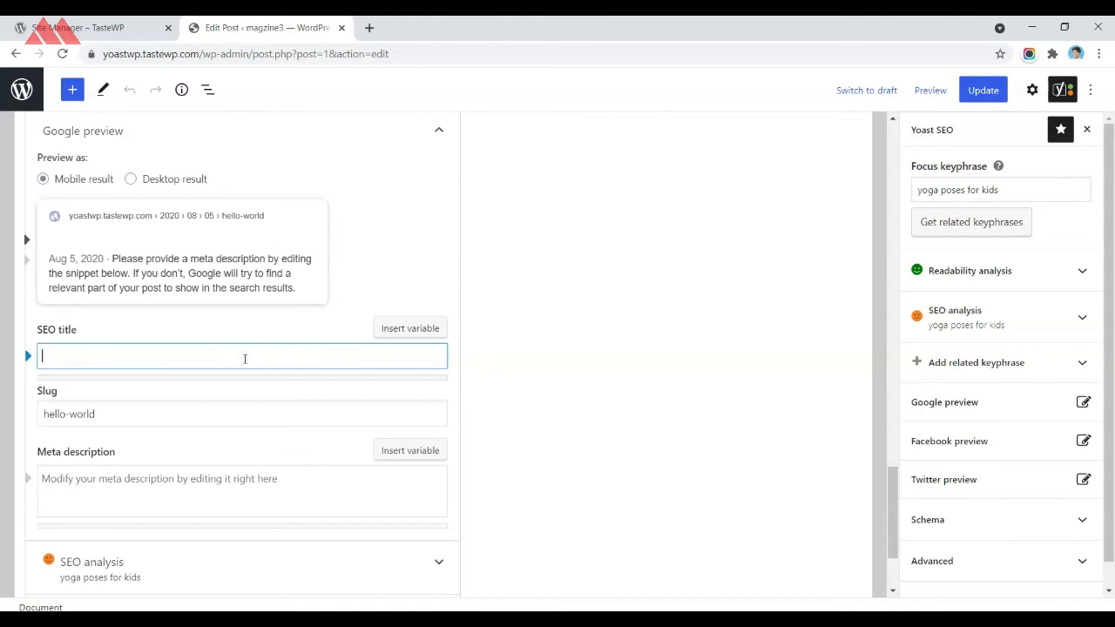
pyautogui.write('Best yoga poses for kids')
pyautogui.press('Home')
pyautogui.write('10')
pyautogui.press('End')
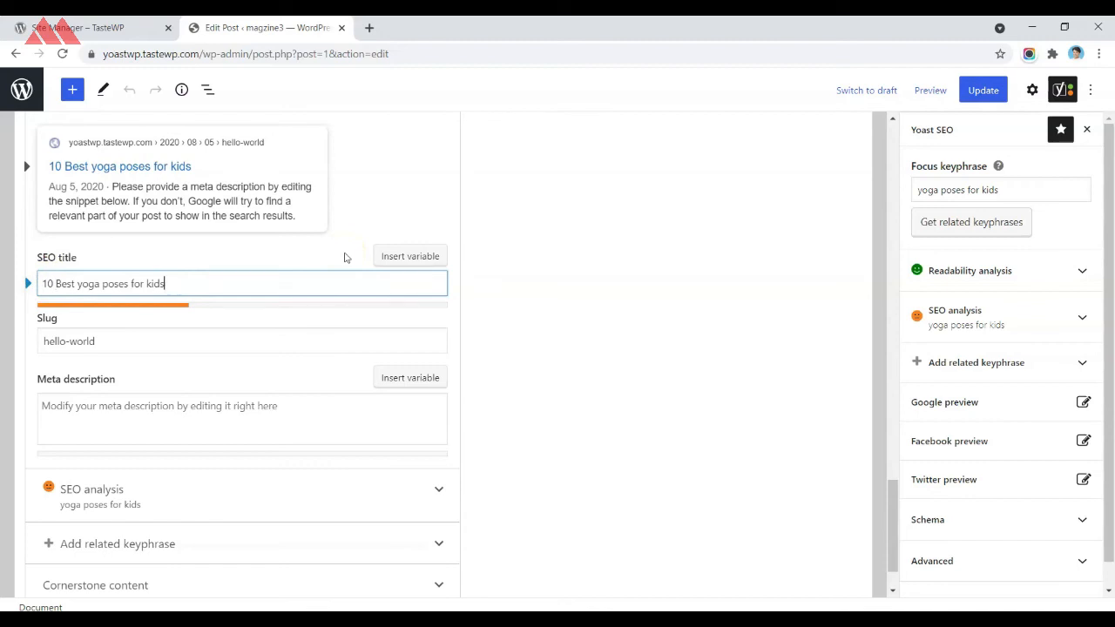
pyautogui.write('-')
# - Append the Site title and Current year variables to the end of the SEO title
pyautogui.click(405, 257)
pyautogui.click(202, 312)
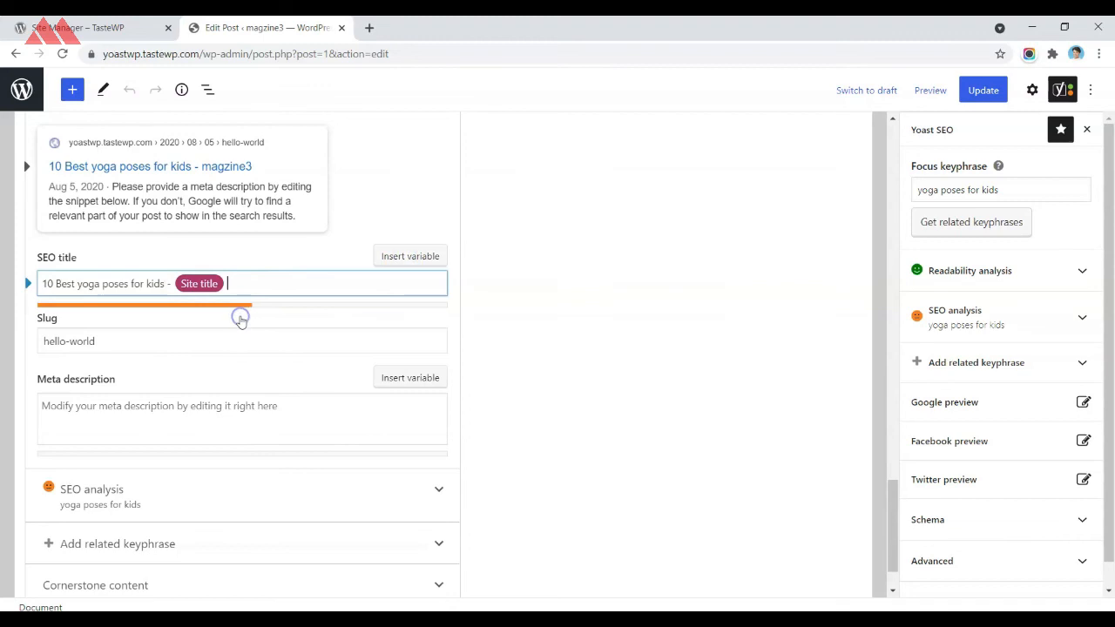
pyautogui.click(402, 256)
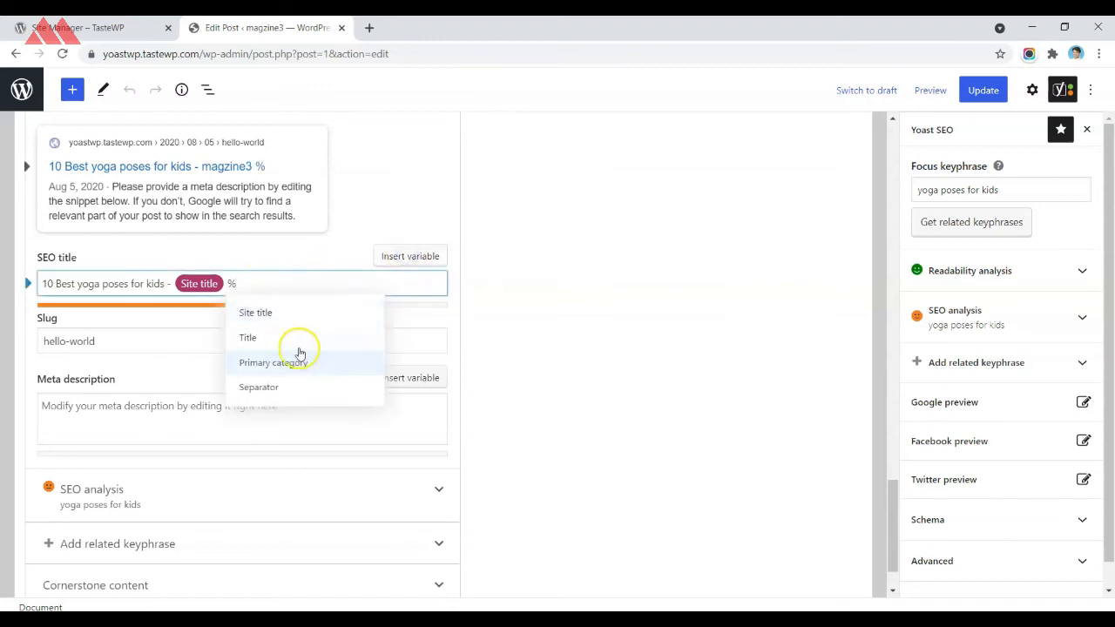
pyautogui.write('curr')
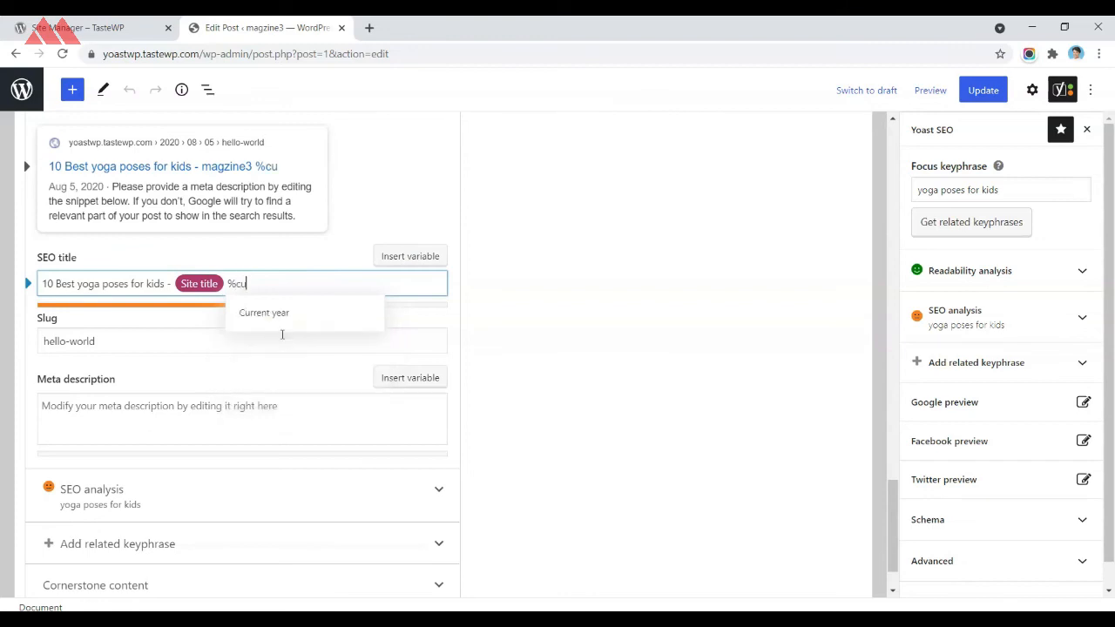
pyautogui.click(277, 311)
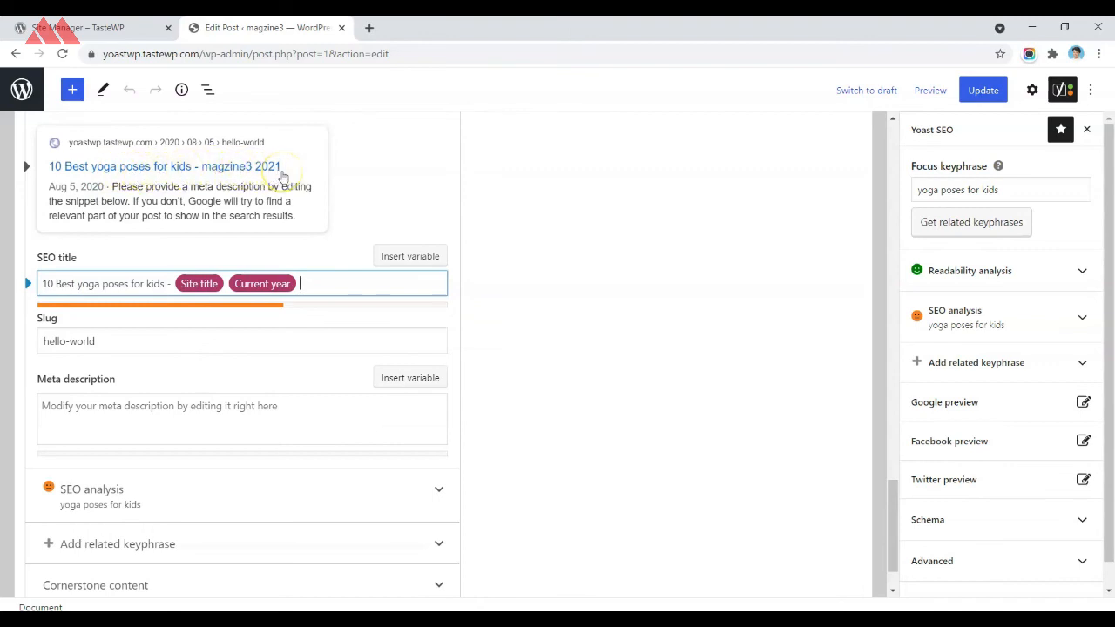
# - Change the post's slug to "yoga-poses-for-kids"
pyautogui.click(120, 336)
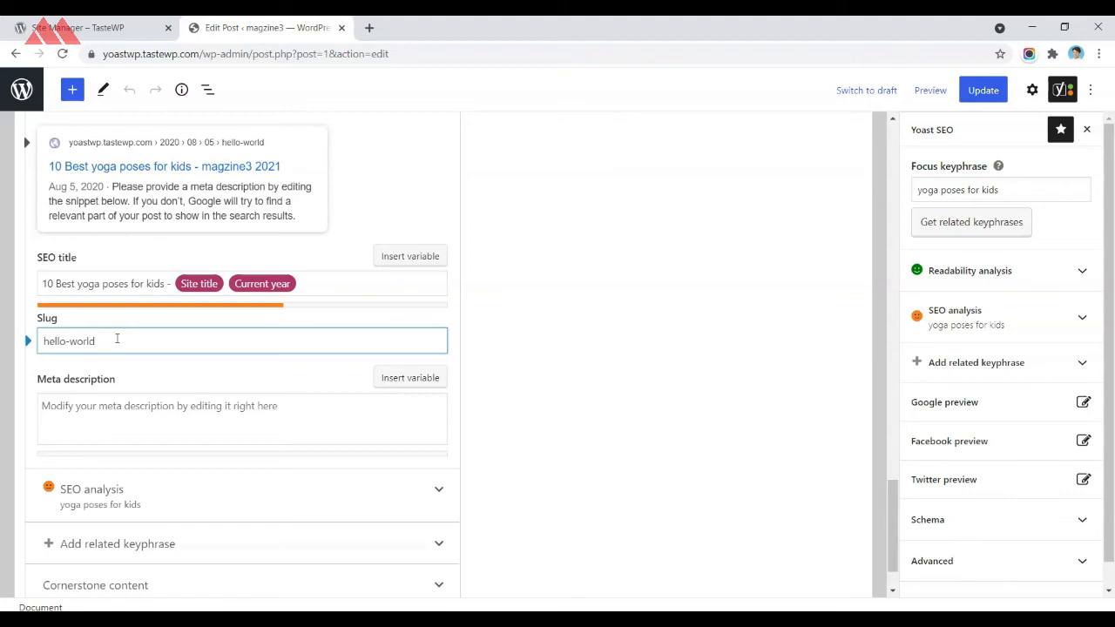
pyautogui.tripleClick(117, 339)
pyautogui.scroll(2, 505, 453)
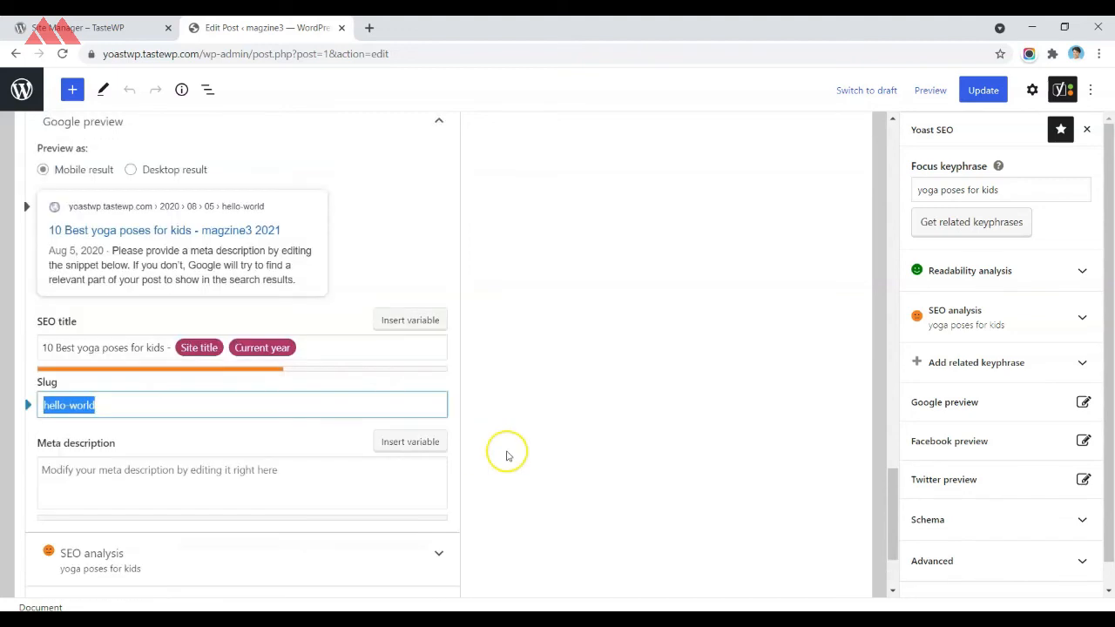
pyautogui.scroll(2, 579, 467)
pyautogui.scroll(-2, 579, 466)
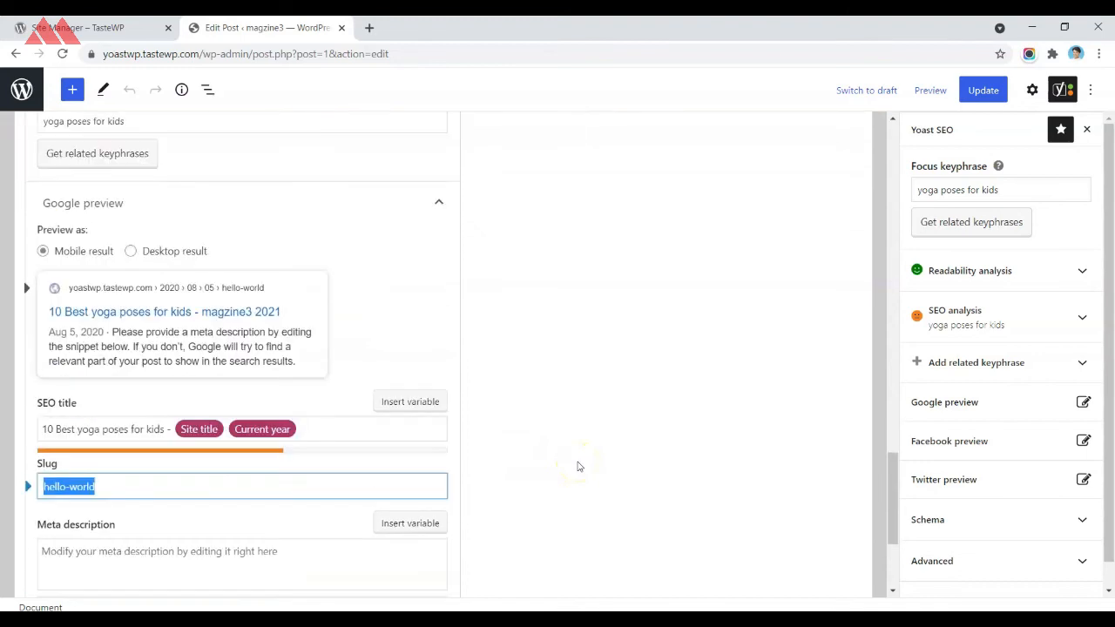
pyautogui.write('yoga-pop')
pyautogui.press('BackSpace')
pyautogui.write('se')
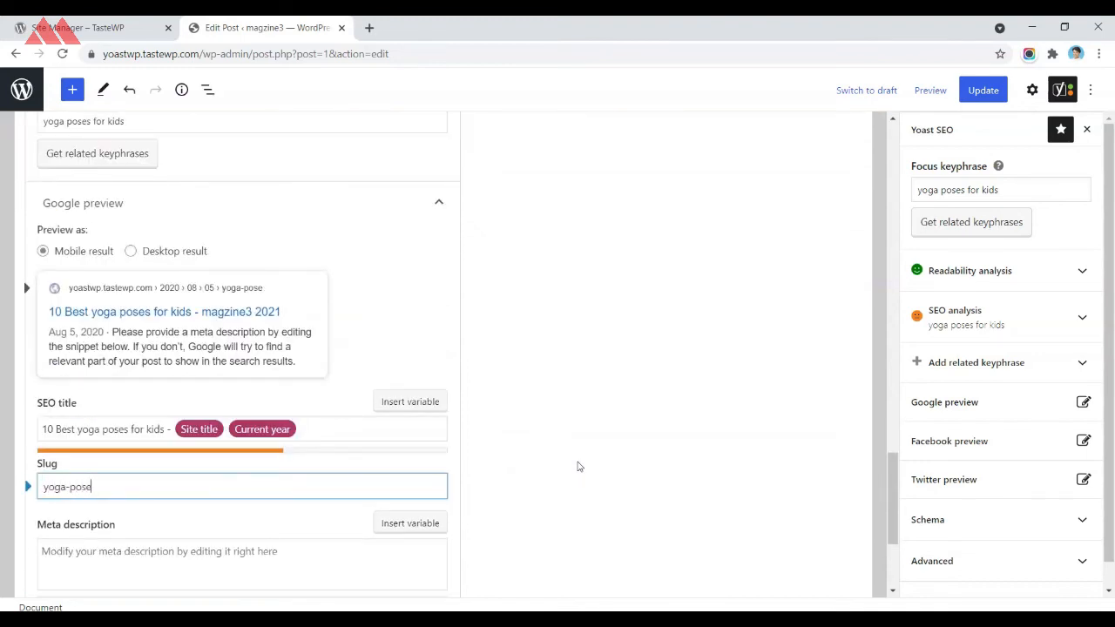
pyautogui.write('s-for-kids')
pyautogui.click(577, 466)
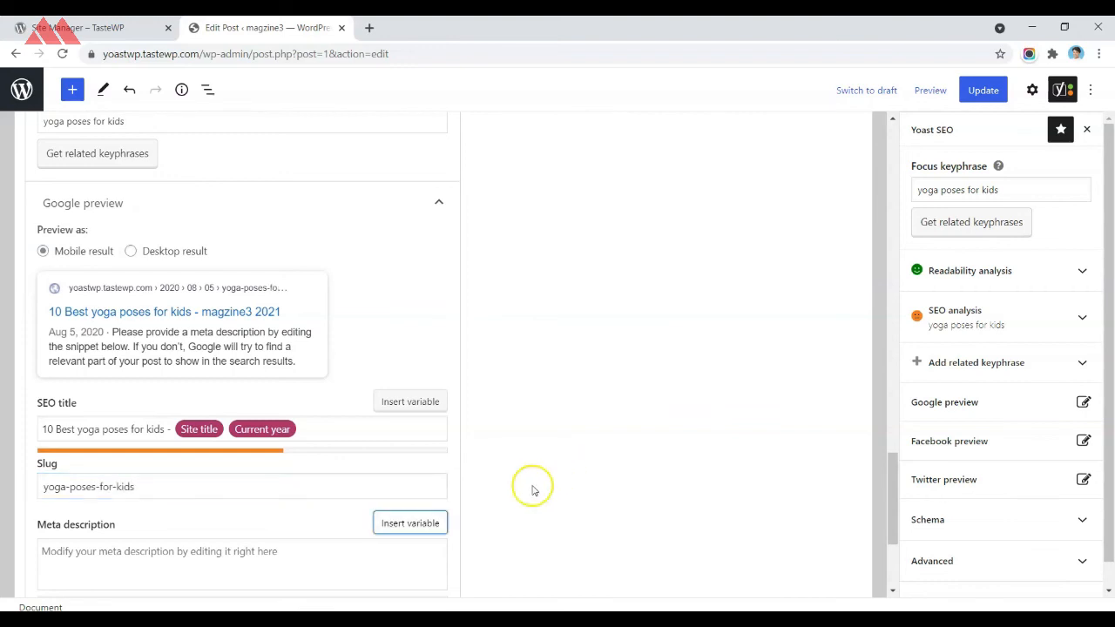
# - Enter meta description "Yoga for kids helps improve concentration and strength in them. We gives you a list of yoga poses that your kids can do and benefit"
pyautogui.scroll(-2, 291, 428)
pyautogui.click(144, 405)
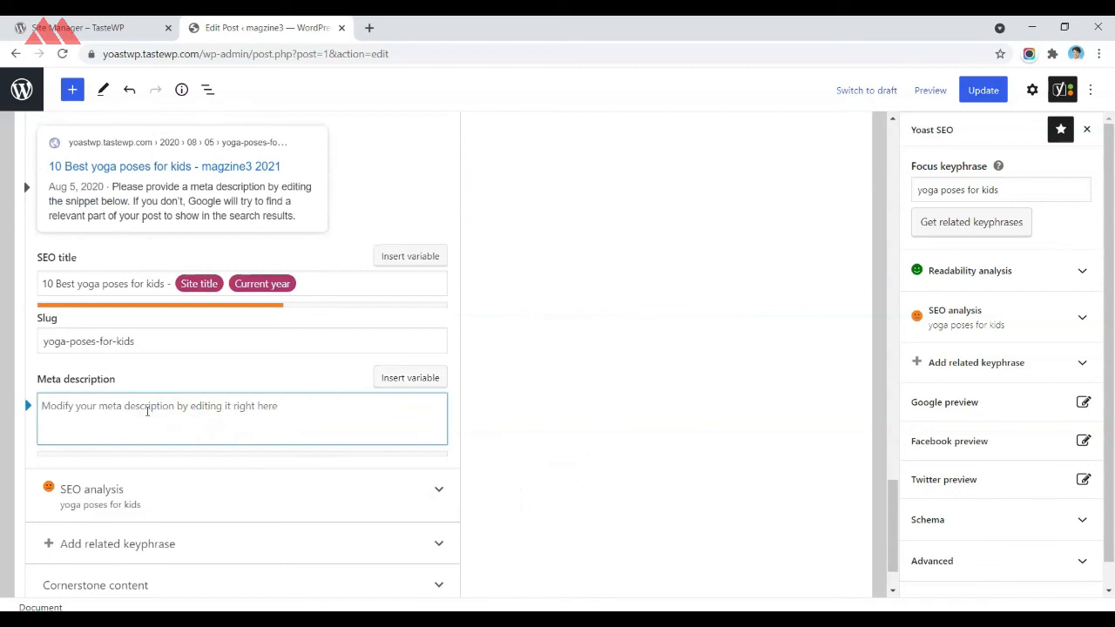
pyautogui.write('Yoga for kids helps improve concentration and strength in them. MomJunction gives you a list of yoga poses that your kids can do and benefit')
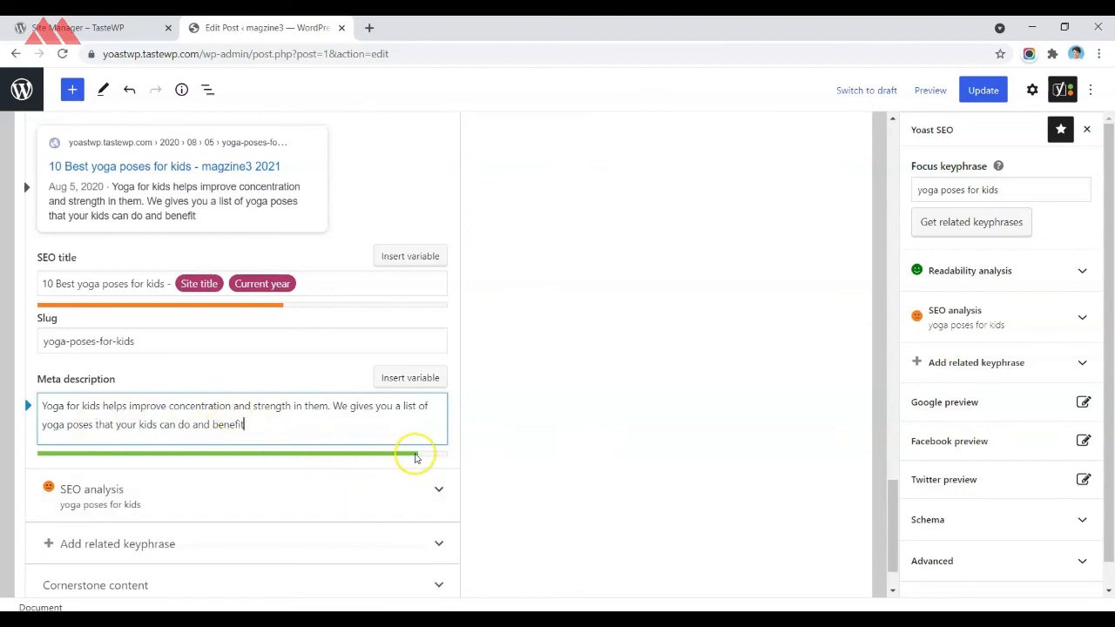
pyautogui.click(286, 423)
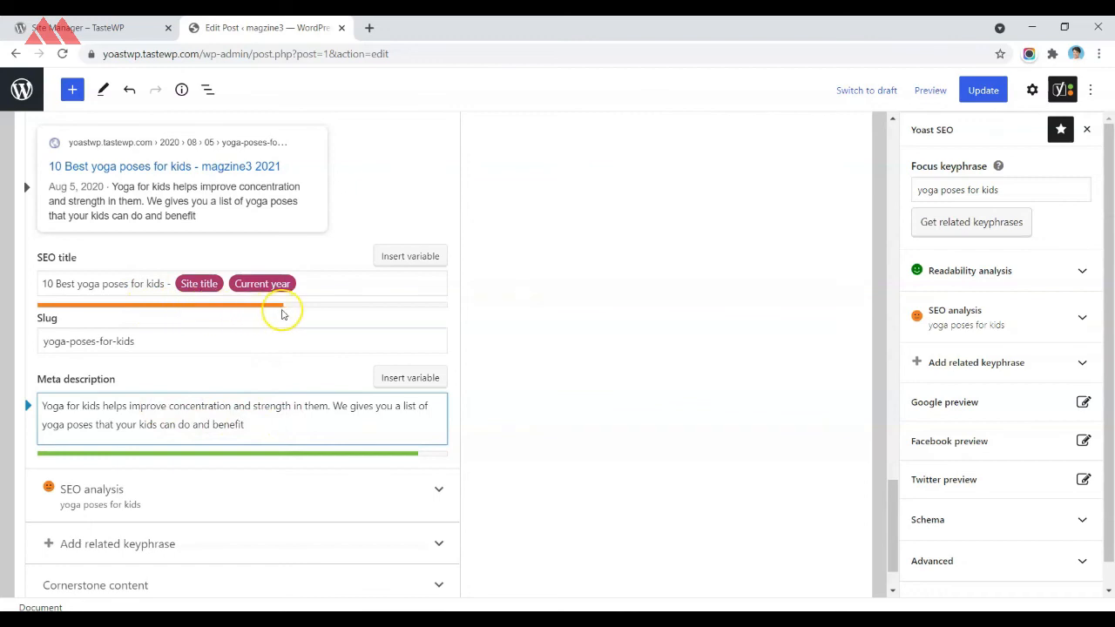
# - Lengthen the SEO title by inserting "to do daily" after "10 Best yoga poses for kids", ahead of the hyphen
pyautogui.click(163, 283)
pyautogui.write('to do')
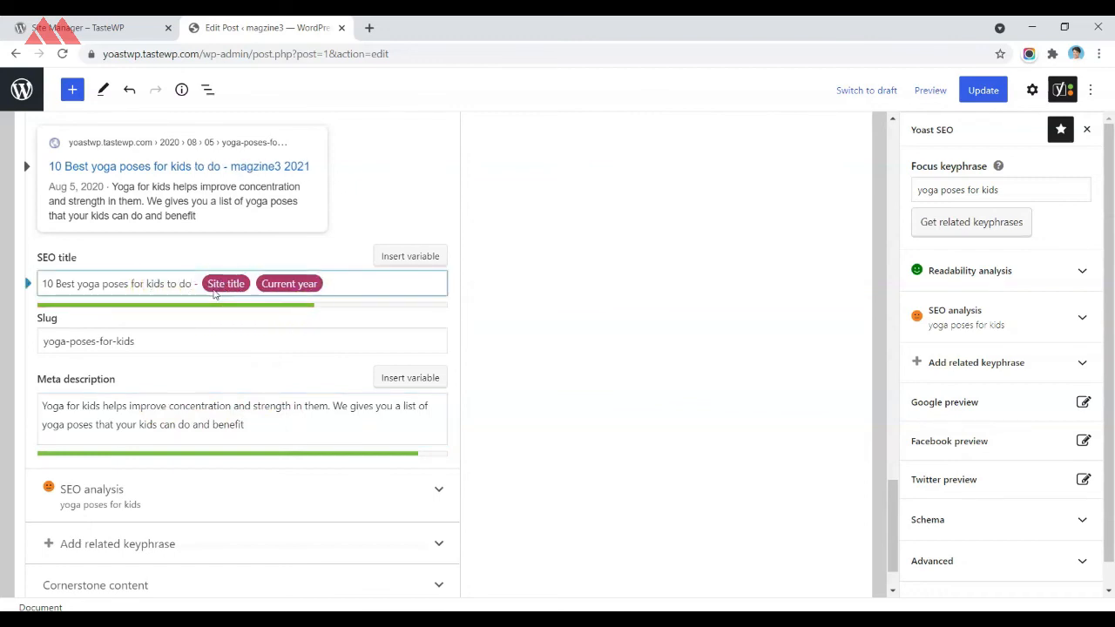
pyautogui.write(' daily')
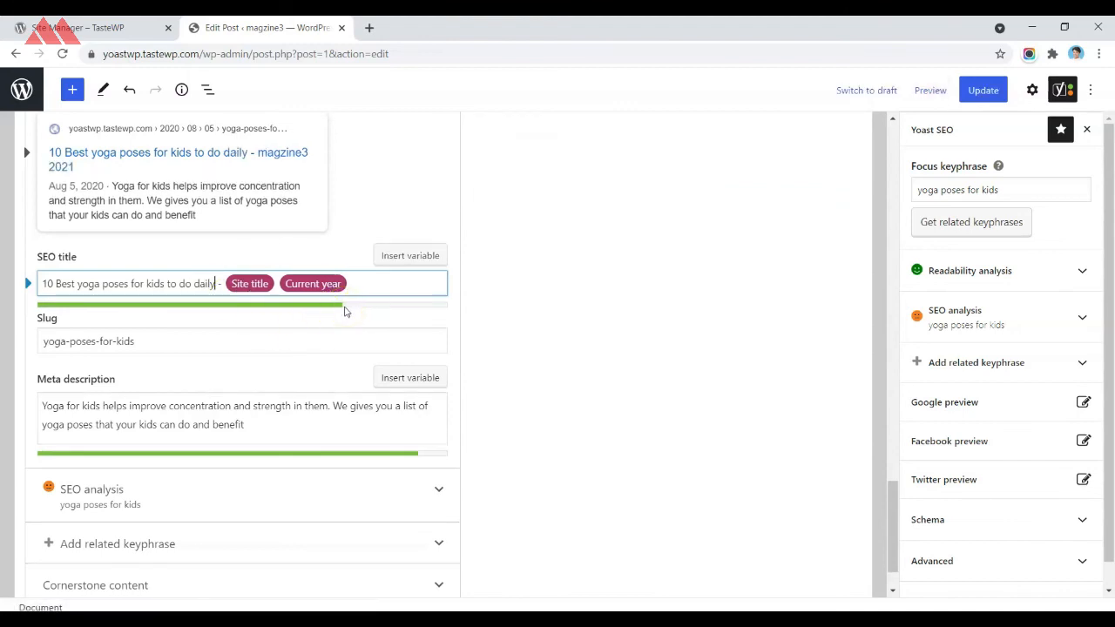
pyautogui.scroll(-1, 535, 393)
pyautogui.click(336, 371)
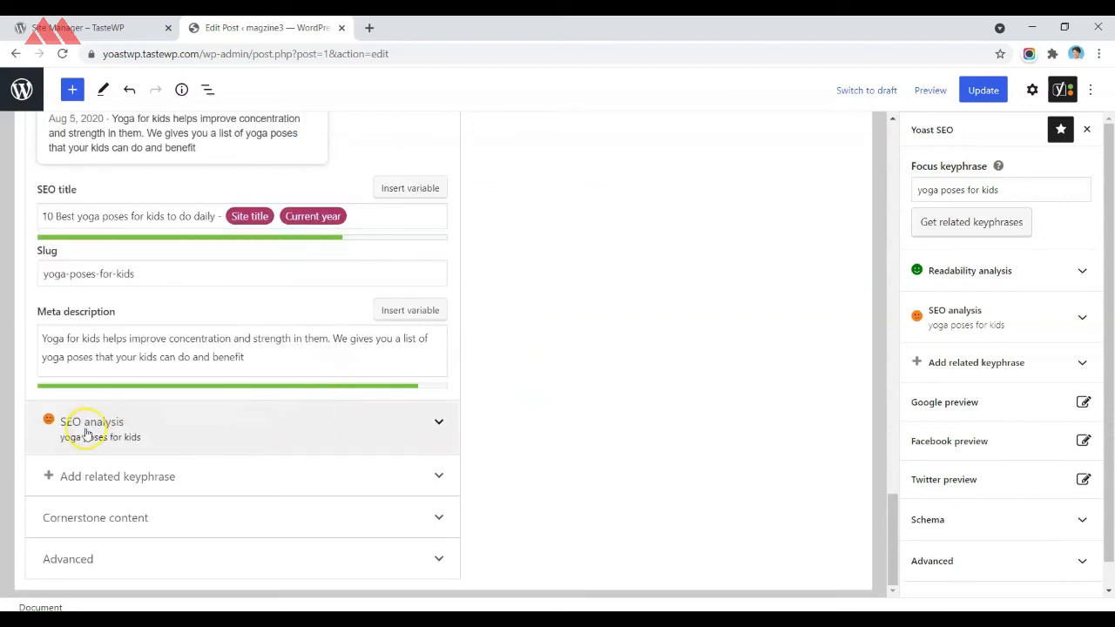
# - Expand the post's SEO analysis and review the focus keyphrase set for the post
pyautogui.click(436, 423)
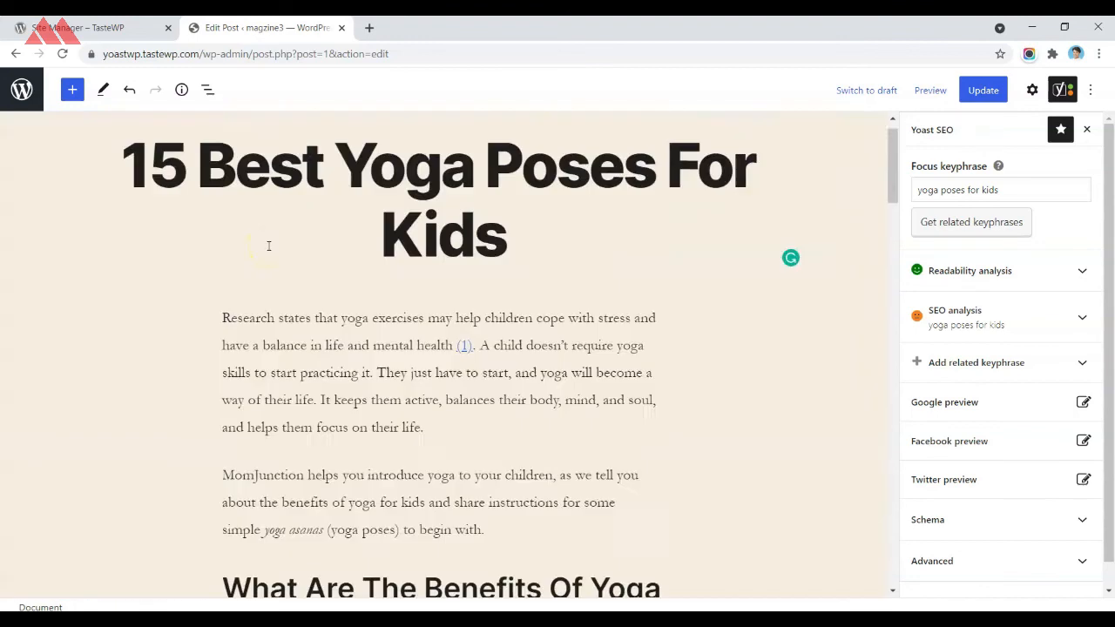
pyautogui.scroll(-15, 268, 246)
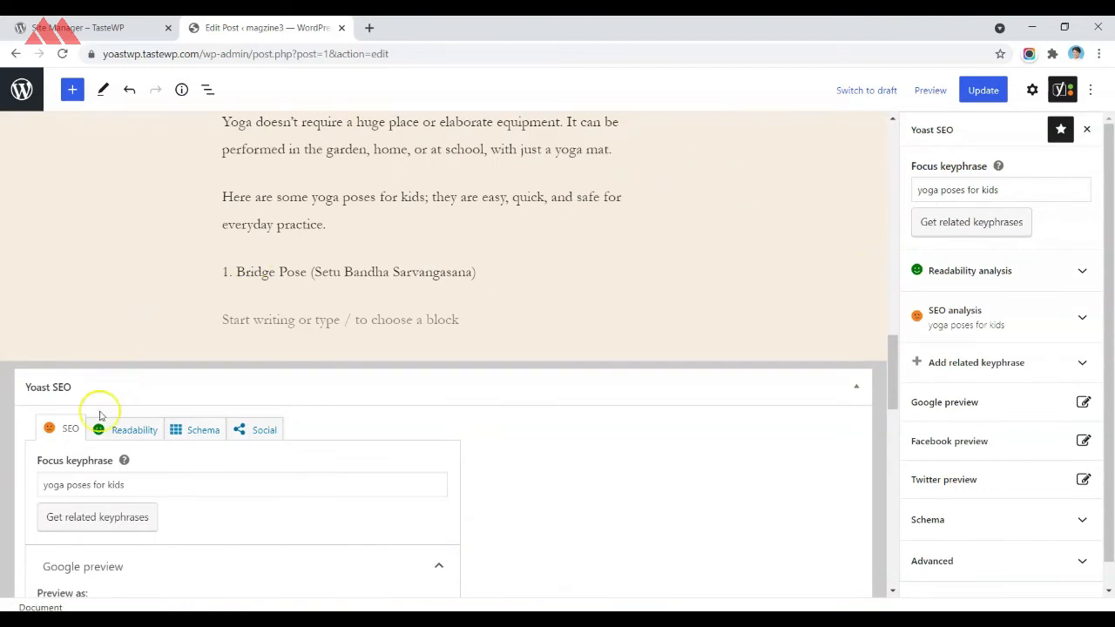
pyautogui.tripleClick(103, 484)
# - Insert "best yoga poses for kids." at the start of the post's first paragraph, before "Research states"
pyautogui.scroll(11, 390, 352)
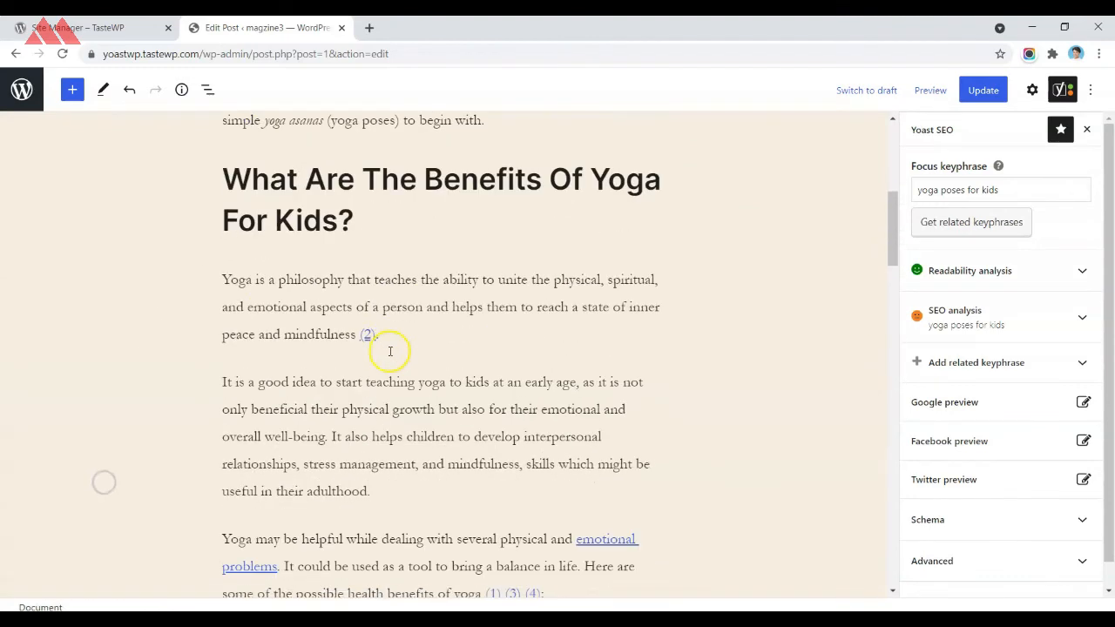
pyautogui.scroll(5, 261, 319)
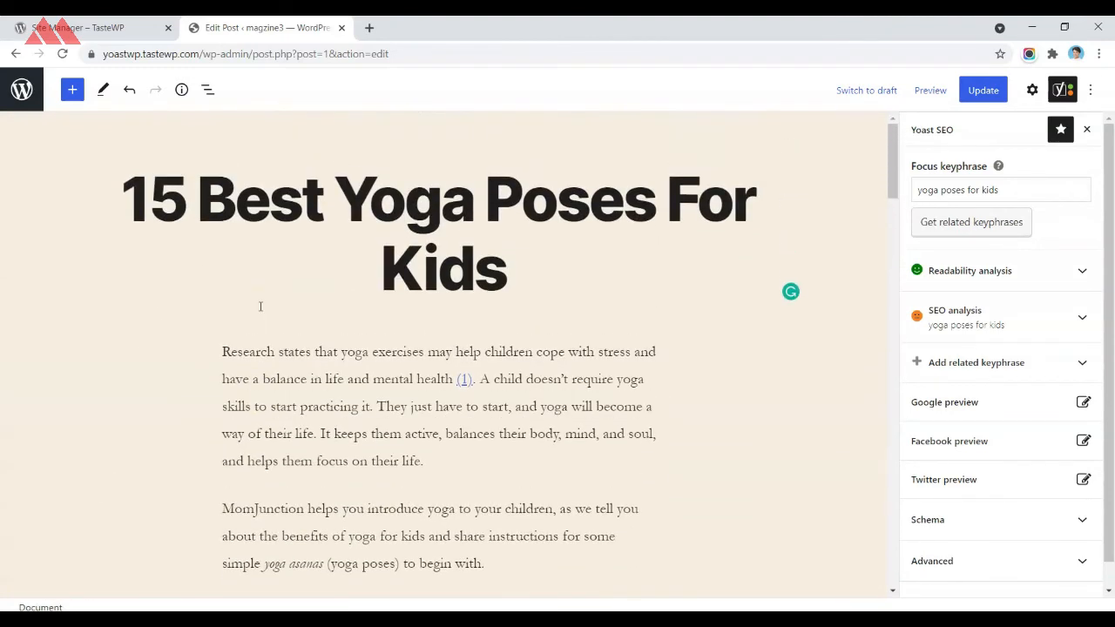
pyautogui.click(230, 351)
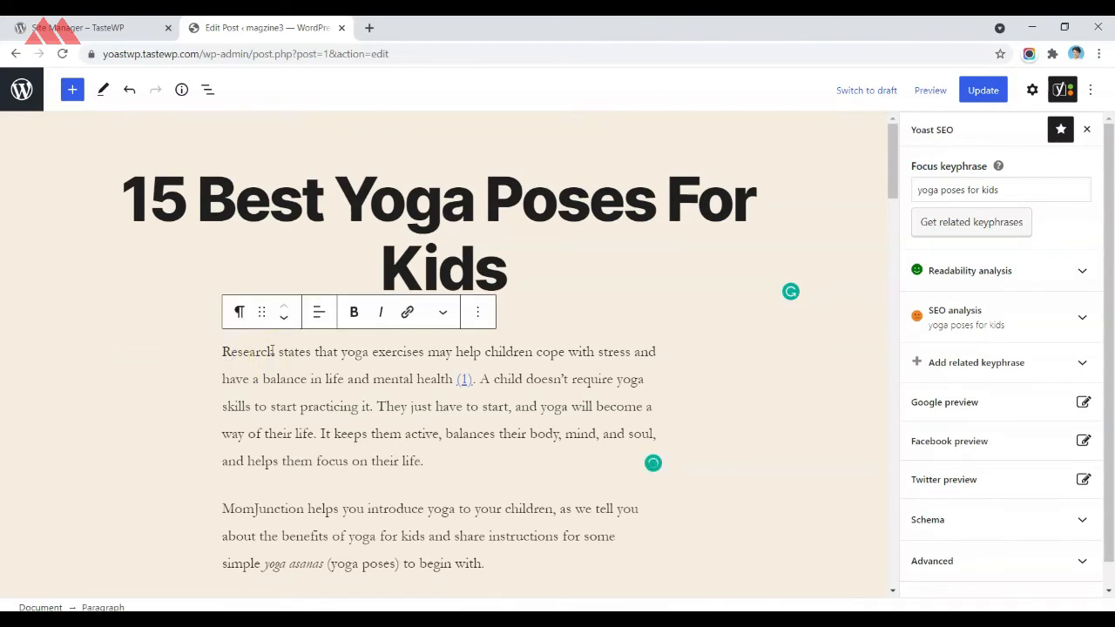
pyautogui.write('best yoga poses for kids.')
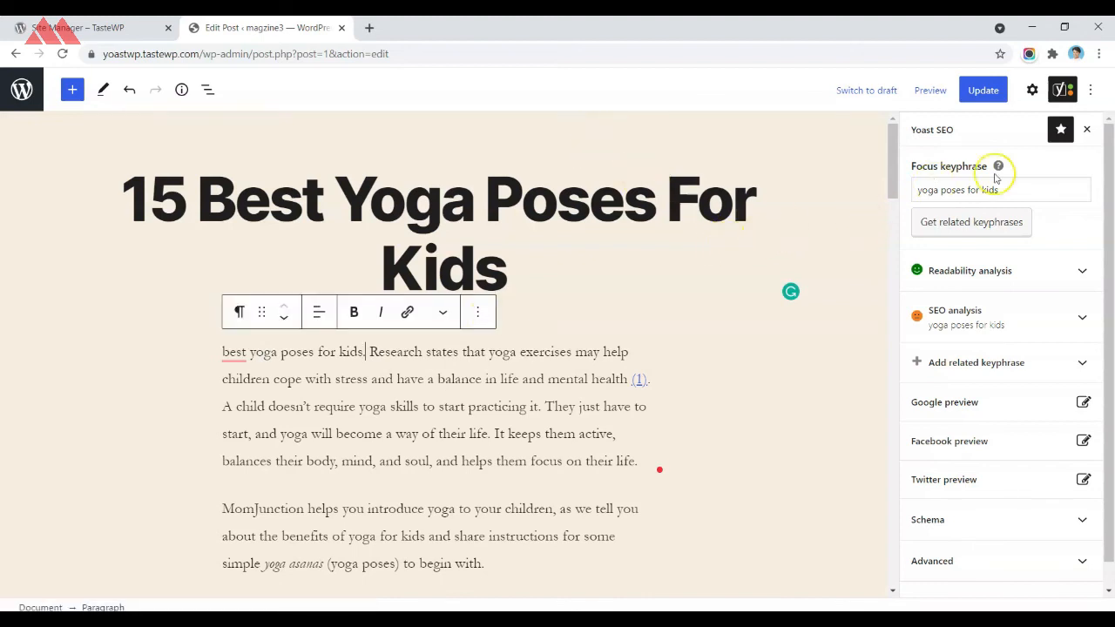
pyautogui.click(446, 354)
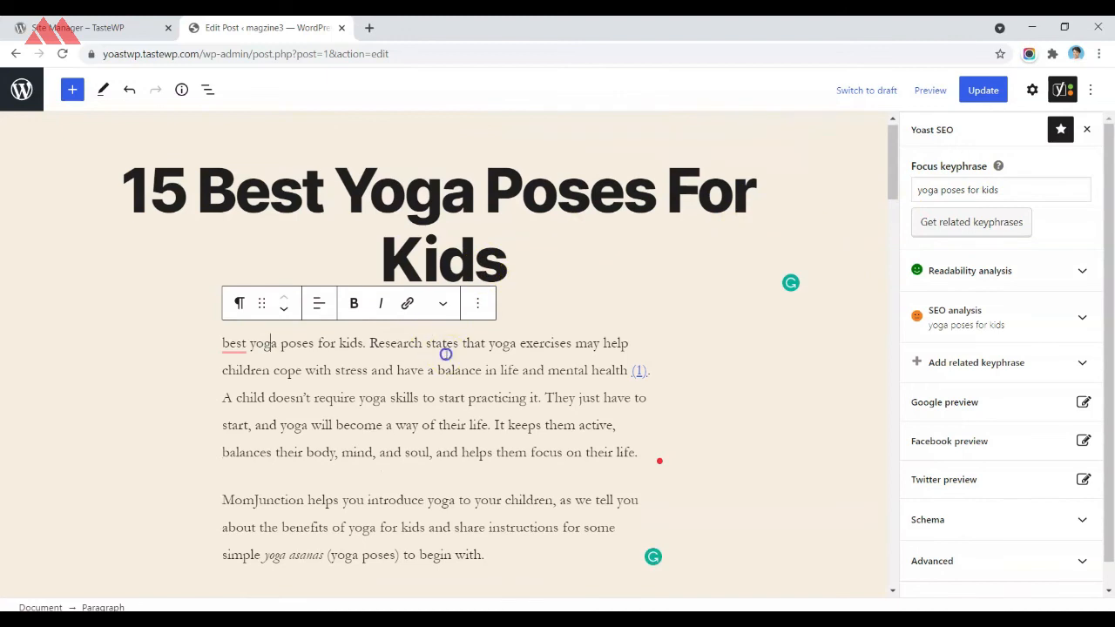
pyautogui.doubleClick(233, 345)
pyautogui.moveTo(240, 348); pyautogui.dragTo(368, 340)
pyautogui.click(421, 344)
# - Review the problems, improvements and good results in the post's SEO analysis
pyautogui.scroll(-20, 467, 366)
pyautogui.scroll(-5, 467, 366)
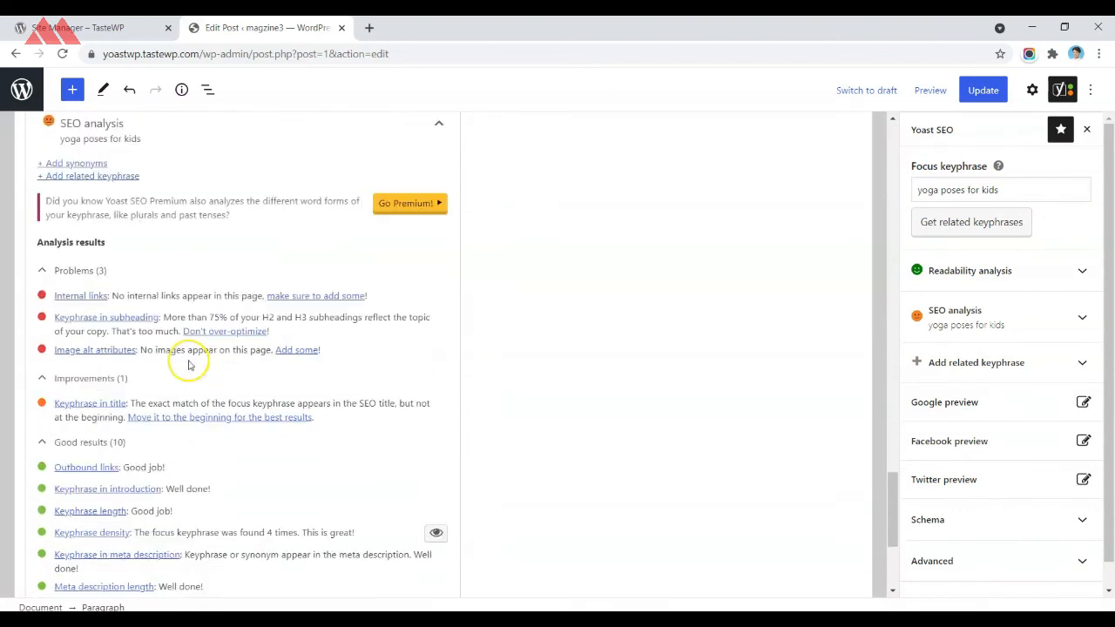
pyautogui.scroll(-1, 189, 364)
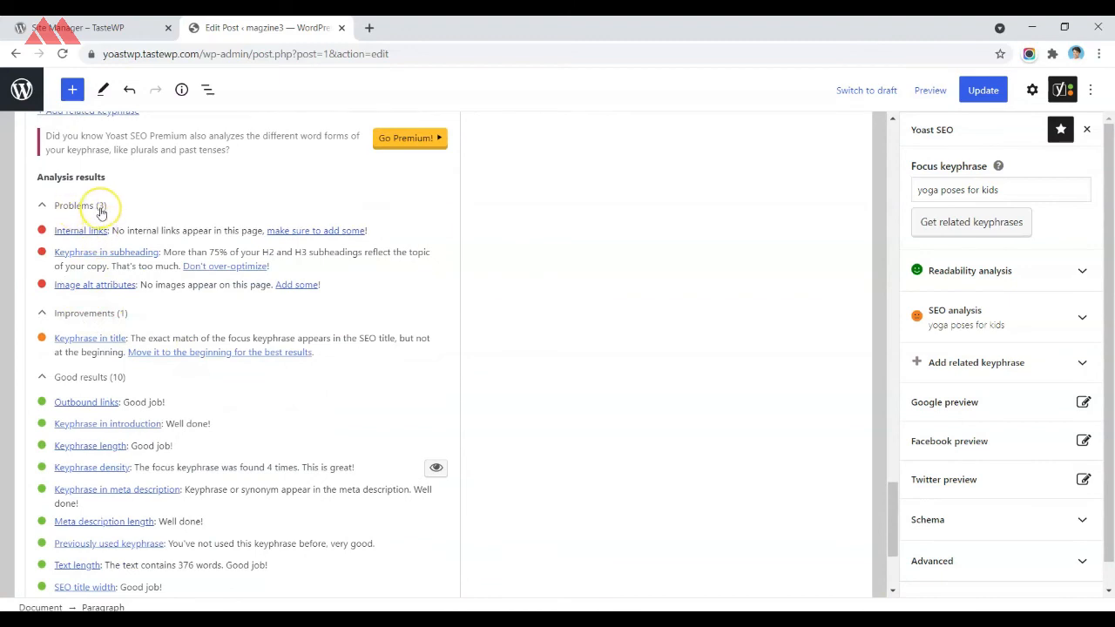
pyautogui.scroll(-1, 103, 175)
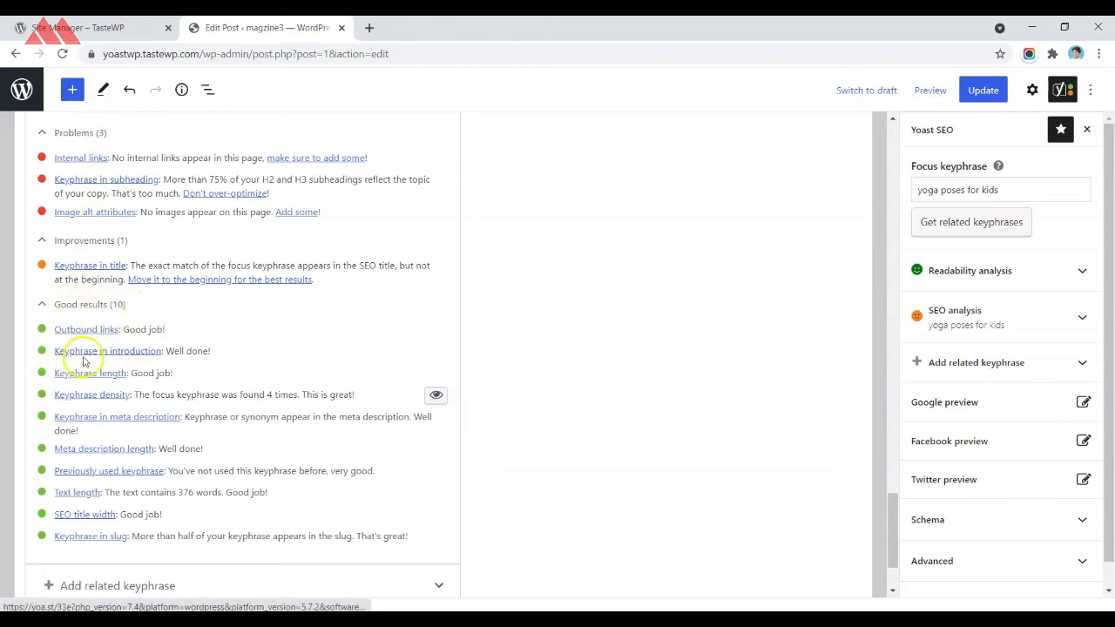
pyautogui.scroll(5, 220, 360)
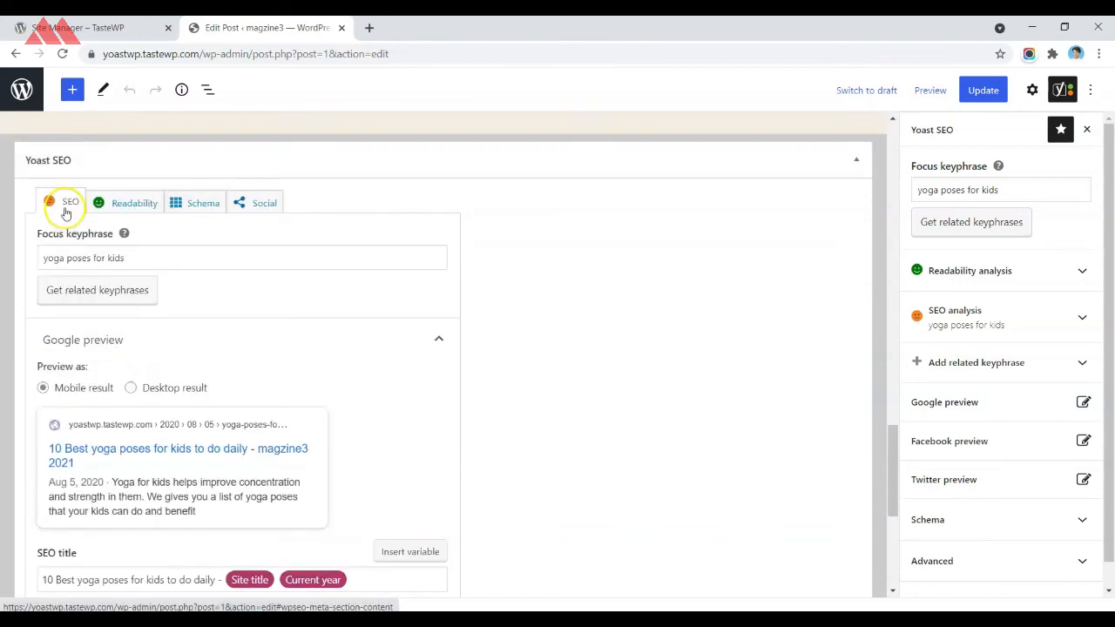
# - Review the post's readability analysis and its schema settings for page type and article type
pyautogui.click(122, 205)
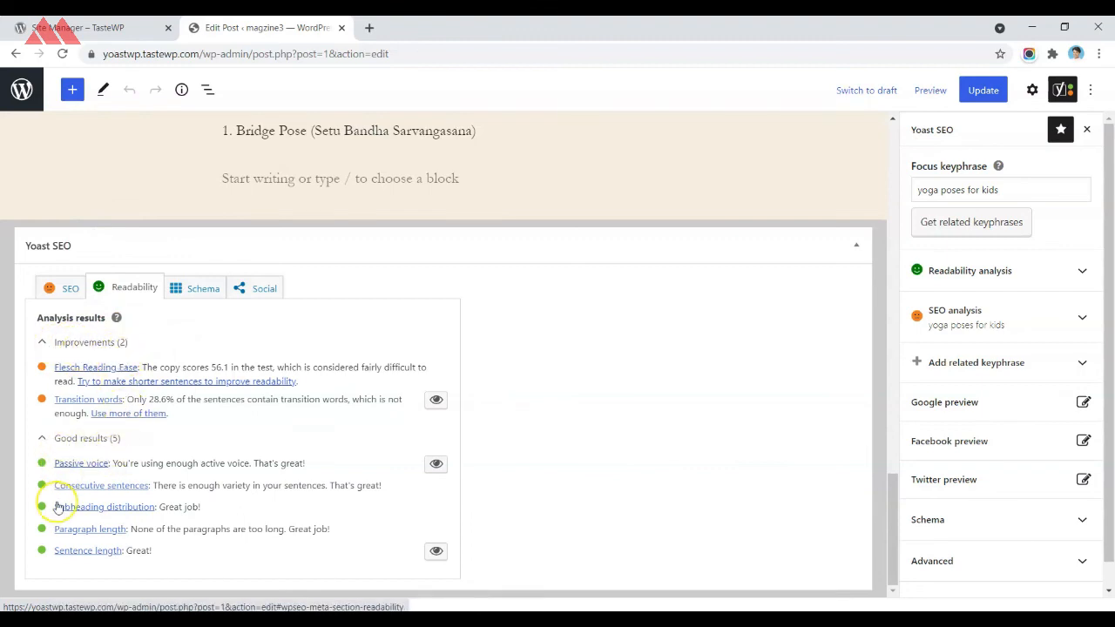
pyautogui.click(191, 296)
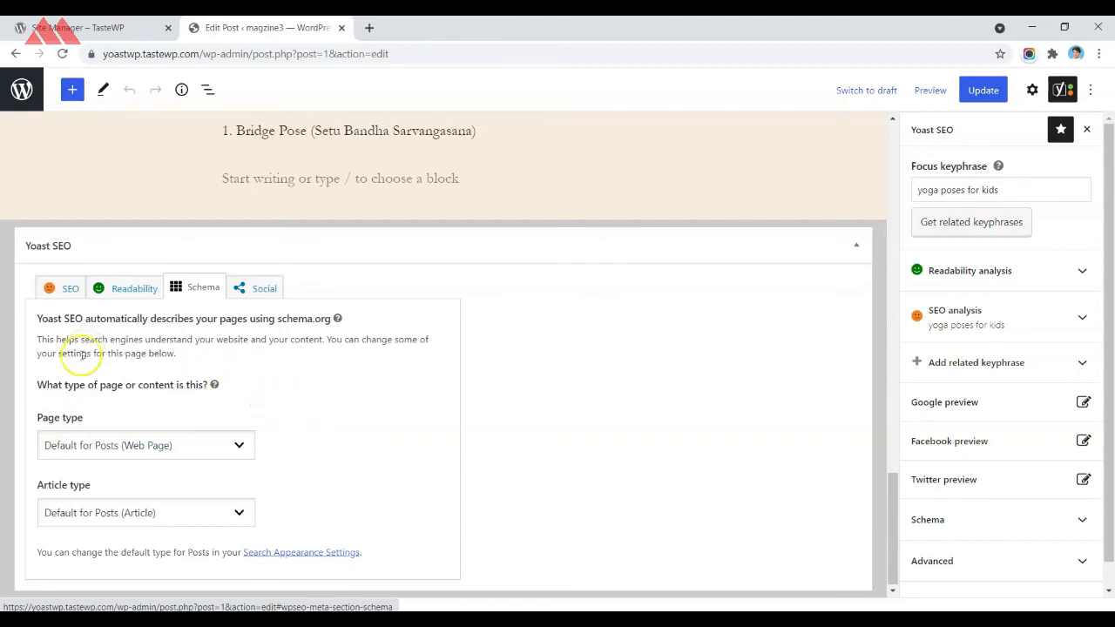
pyautogui.scroll(-1, 273, 406)
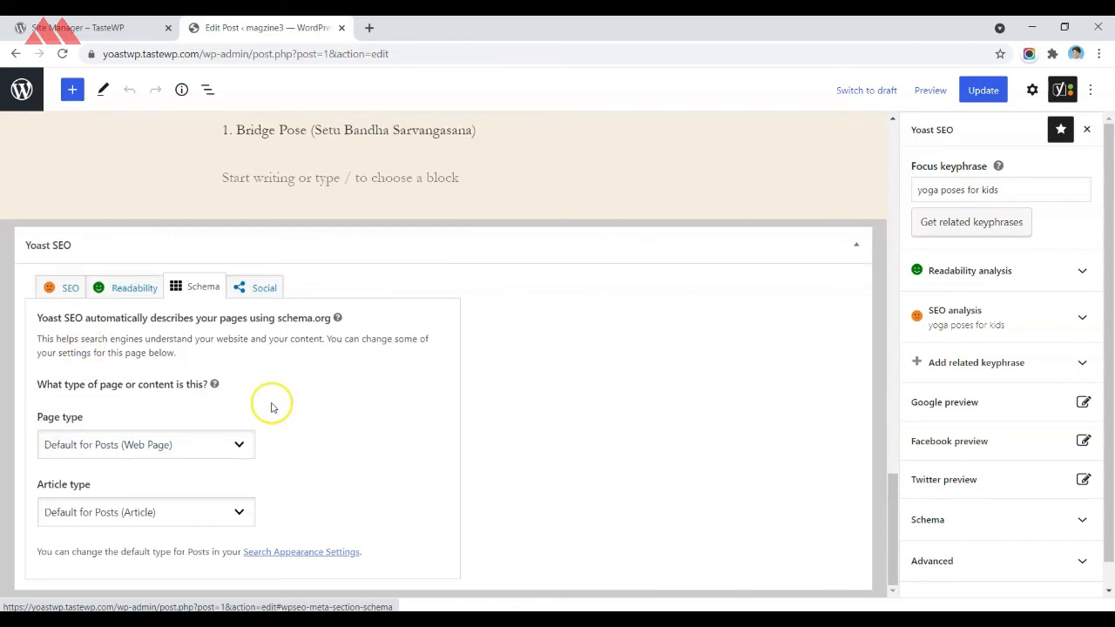
# - Examine the Facebook image, title and description fields in the post's social settings
pyautogui.click(259, 288)
pyautogui.scroll(-1, 135, 438)
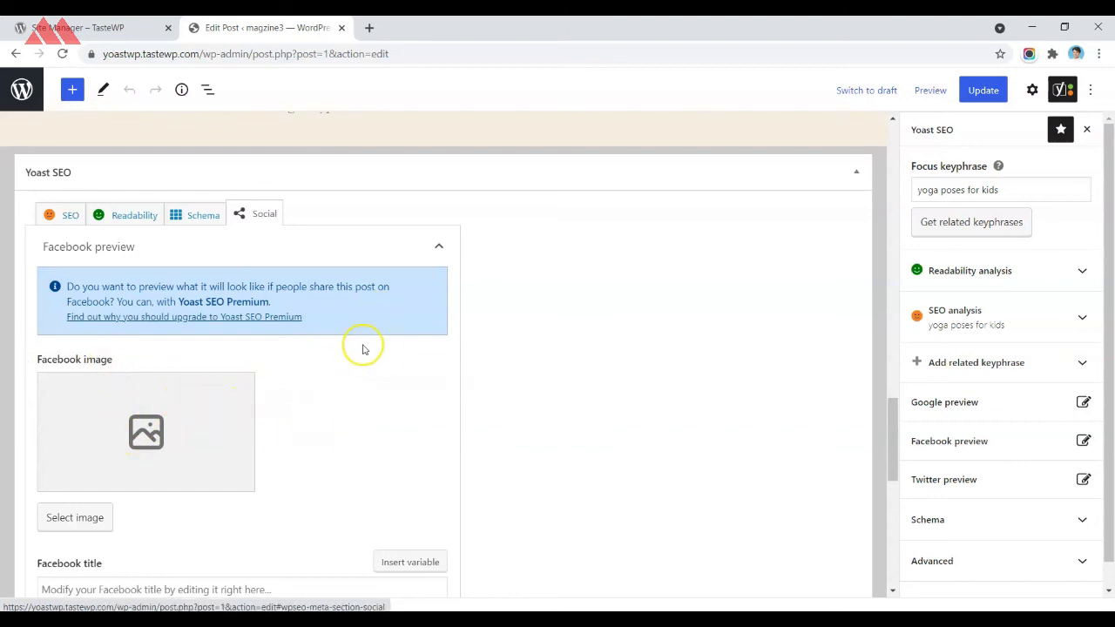
pyautogui.scroll(-2, 357, 348)
pyautogui.click(68, 444)
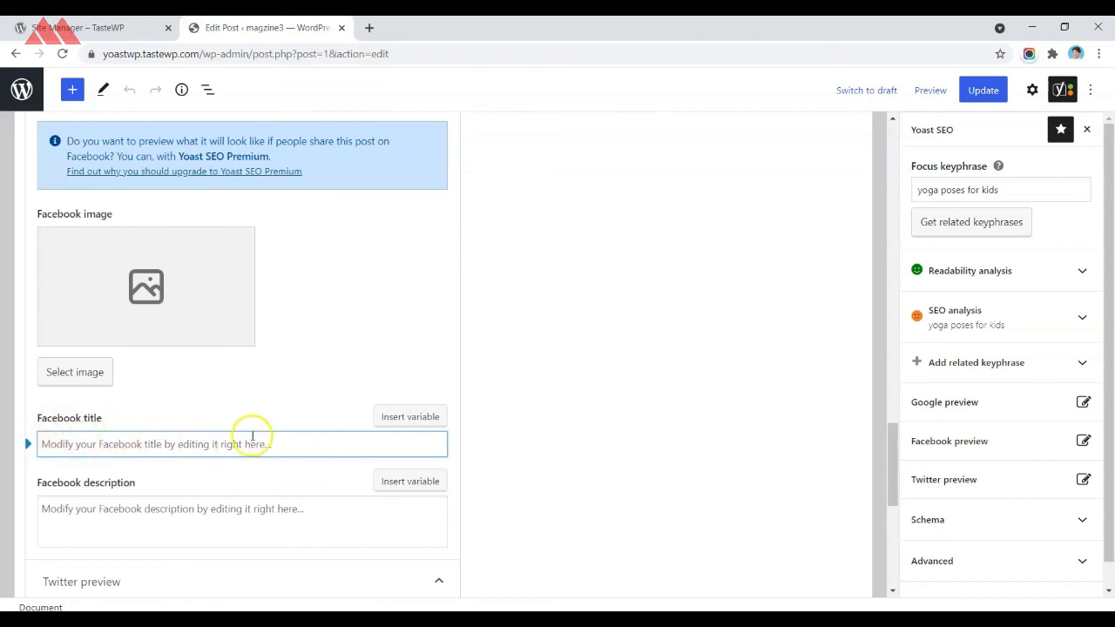
pyautogui.scroll(-1, 174, 444)
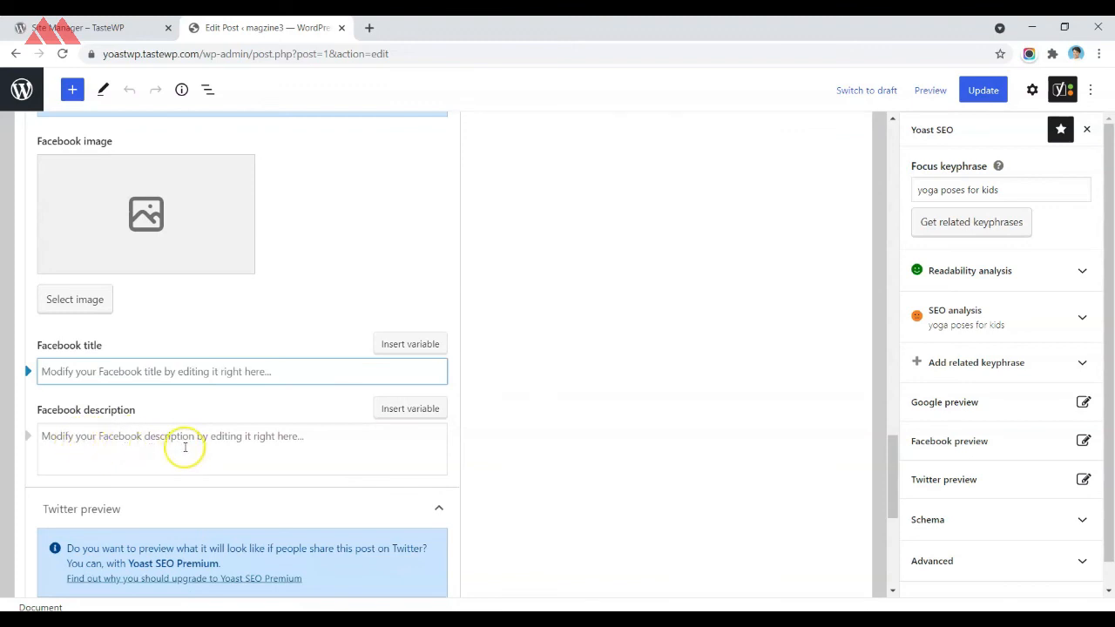
# - Compare the post's Google preview, SEO title and meta description with the Facebook and Twitter preview settings
pyautogui.scroll(5, 157, 400)
pyautogui.click(46, 357)
pyautogui.scroll(-2, 96, 362)
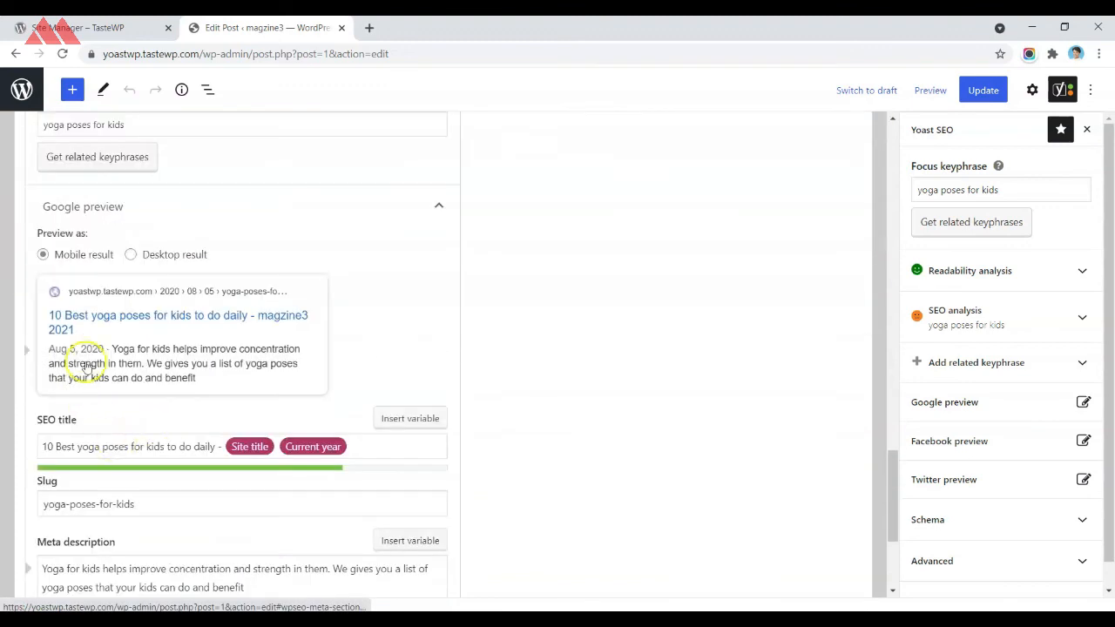
pyautogui.scroll(5, 130, 366)
pyautogui.click(261, 432)
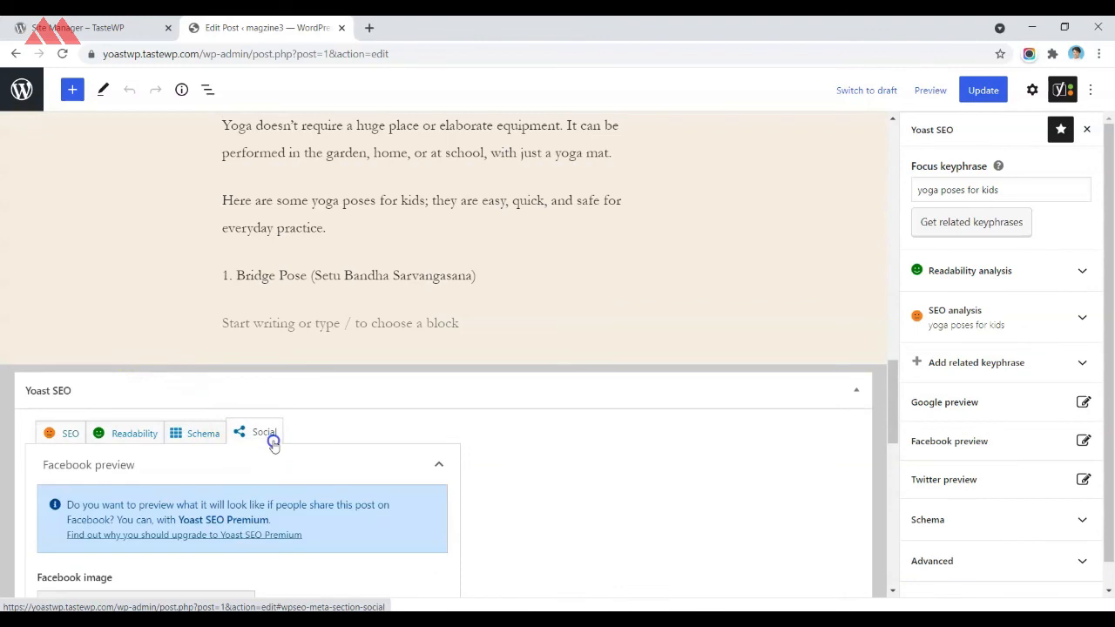
pyautogui.scroll(-5, 287, 488)
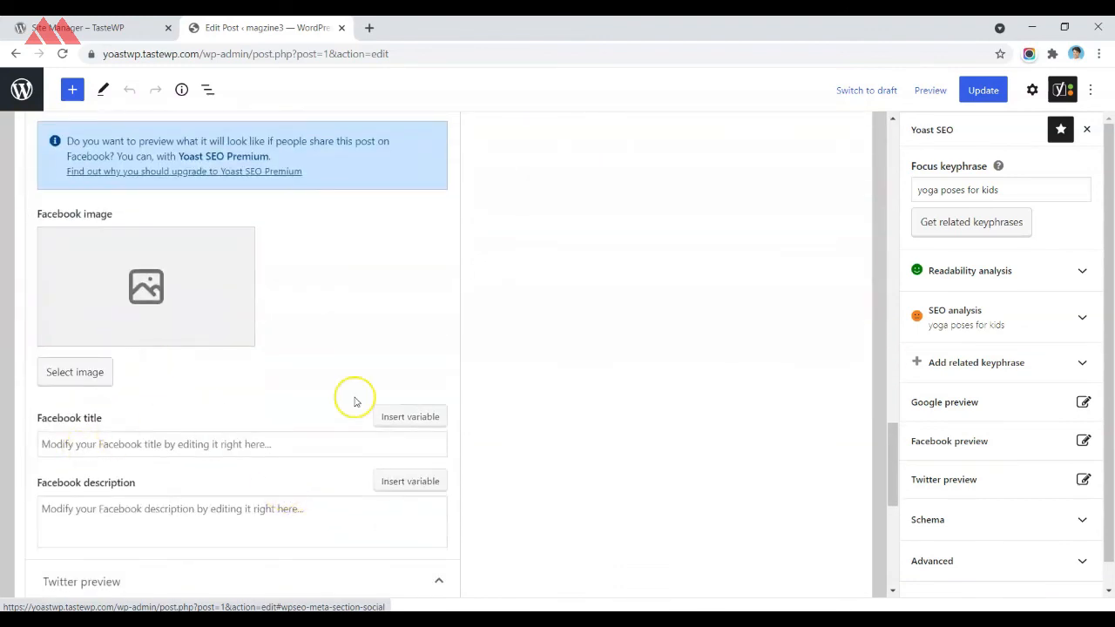
pyautogui.scroll(-2, 271, 423)
pyautogui.scroll(-3, 225, 375)
pyautogui.scroll(-2, 226, 375)
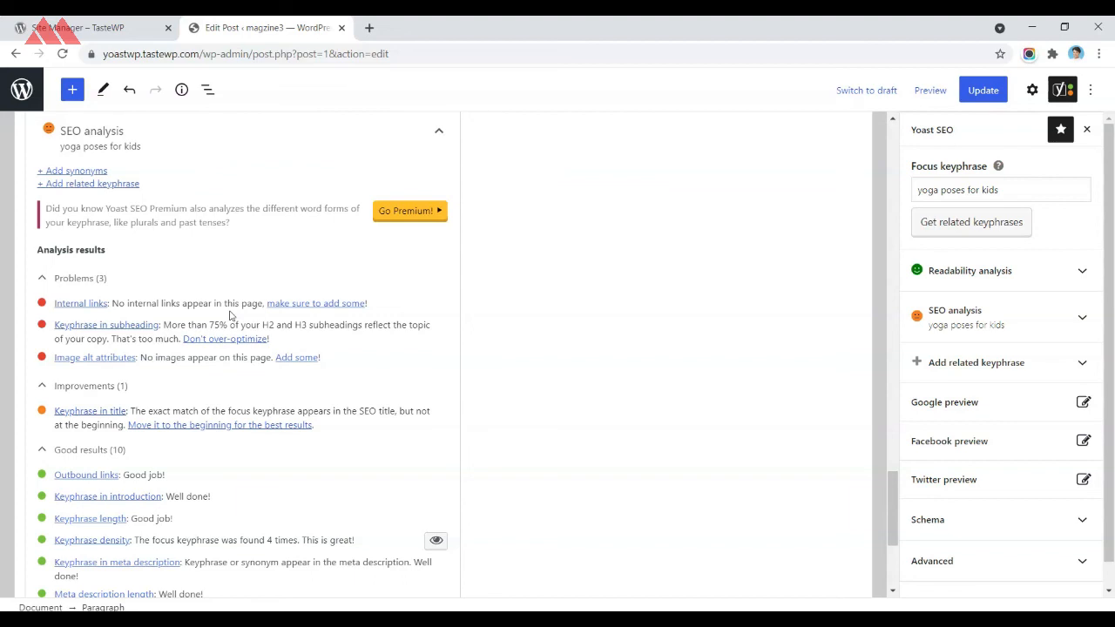
pyautogui.scroll(4, 525, 423)
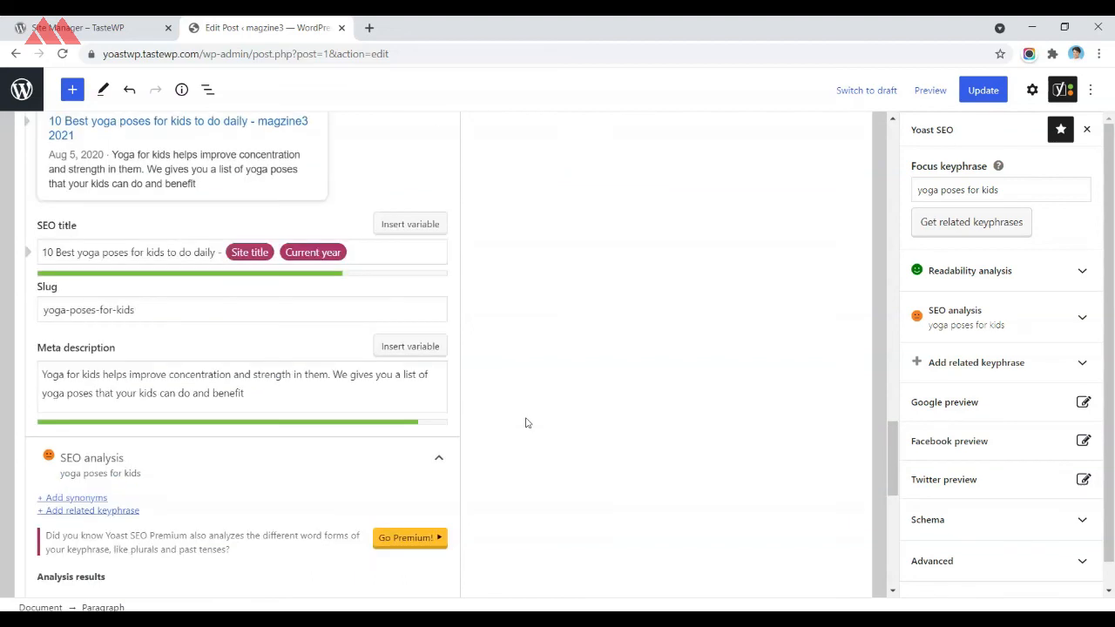